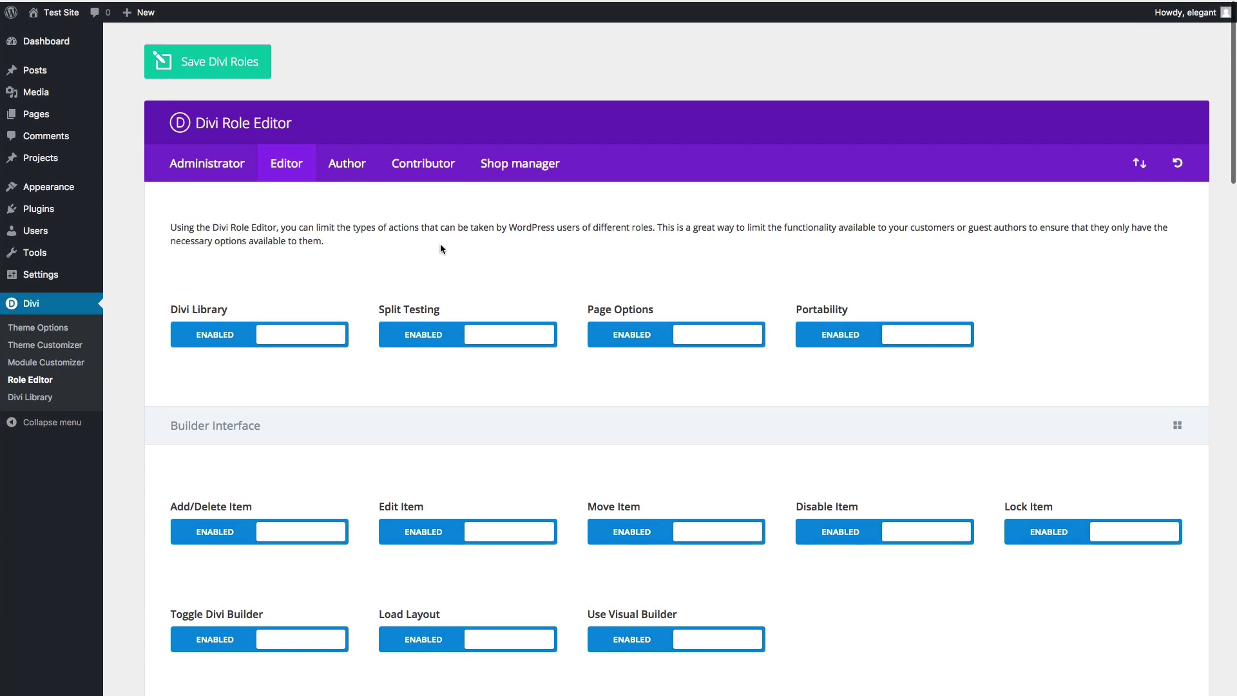
Examine the Divi permissions available to the Editor role and compare them with those of the Administrator role
scroll(437, 250, "down", 2)
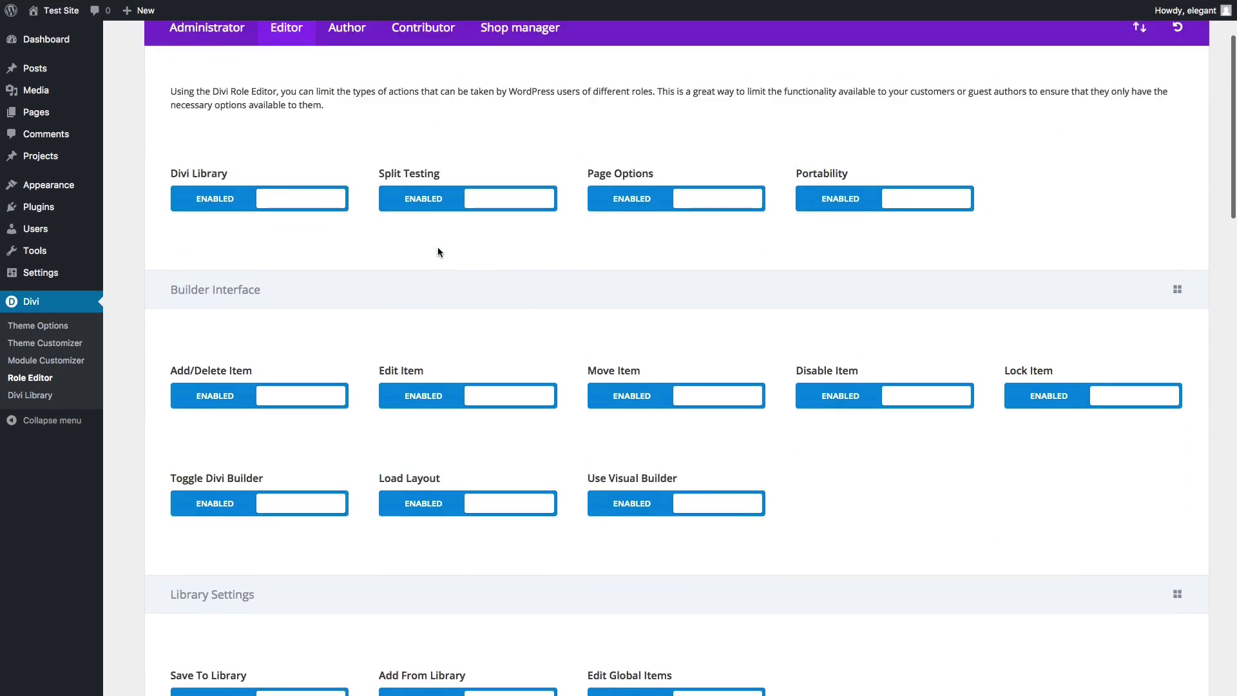
scroll(425, 246, "up", 2)
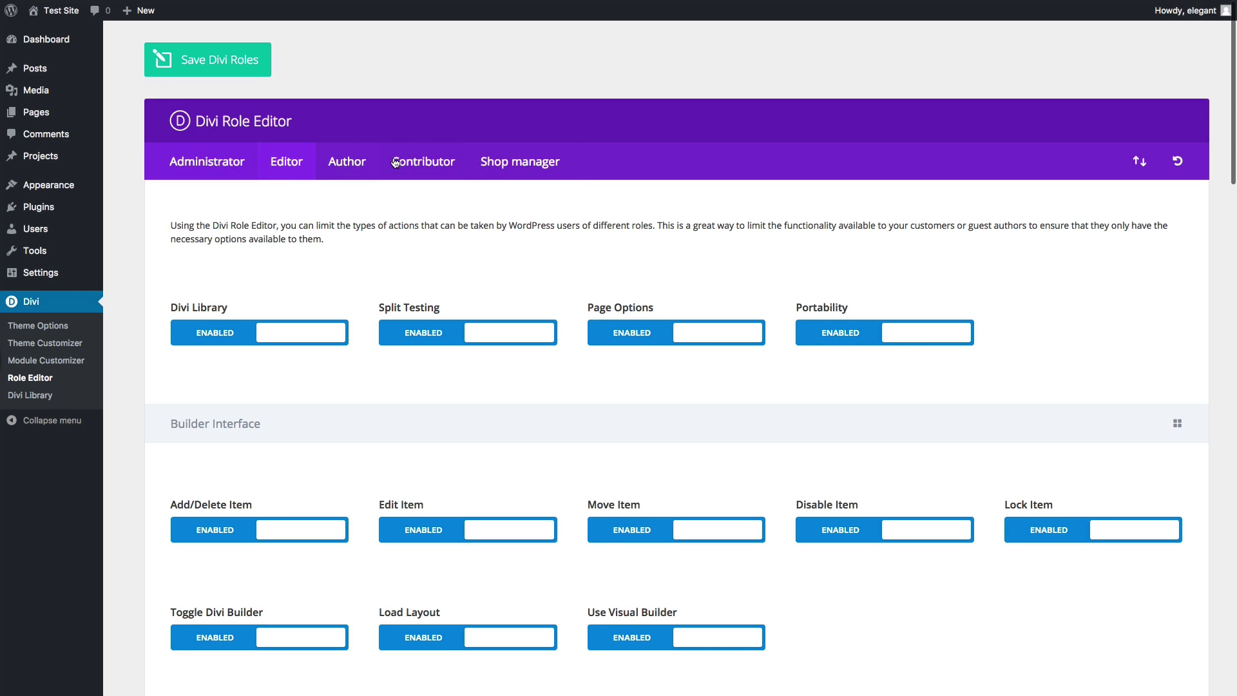
left_click(232, 162)
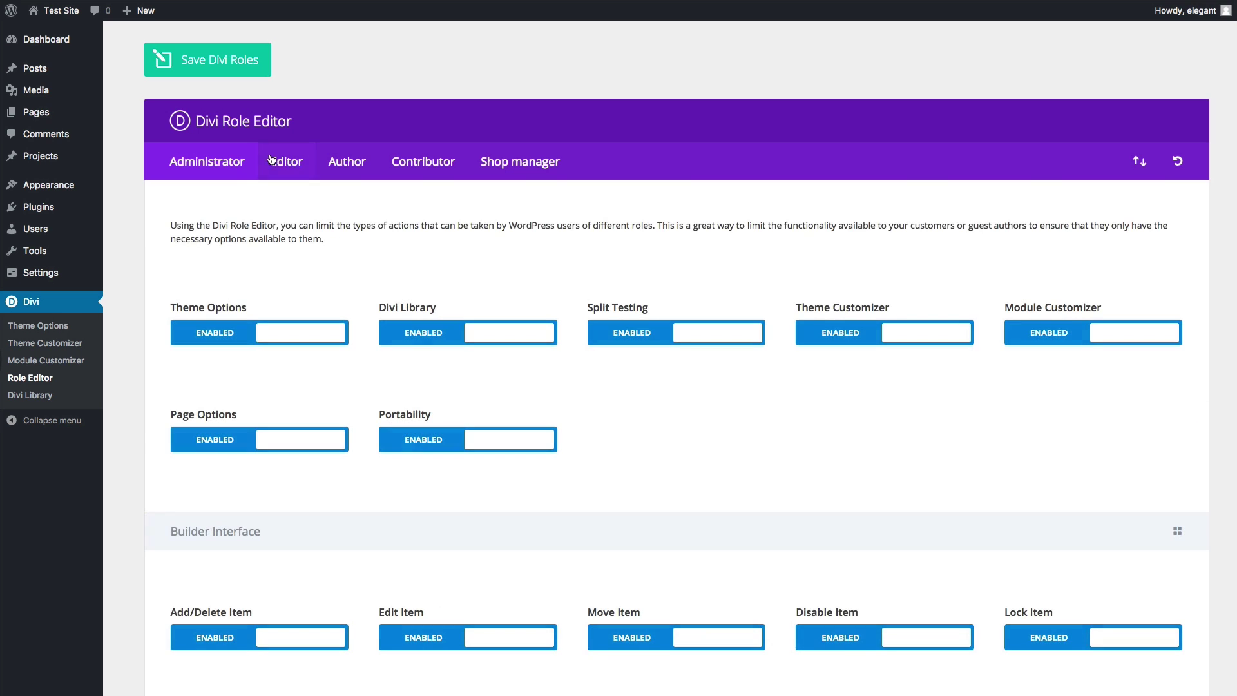
left_click(272, 160)
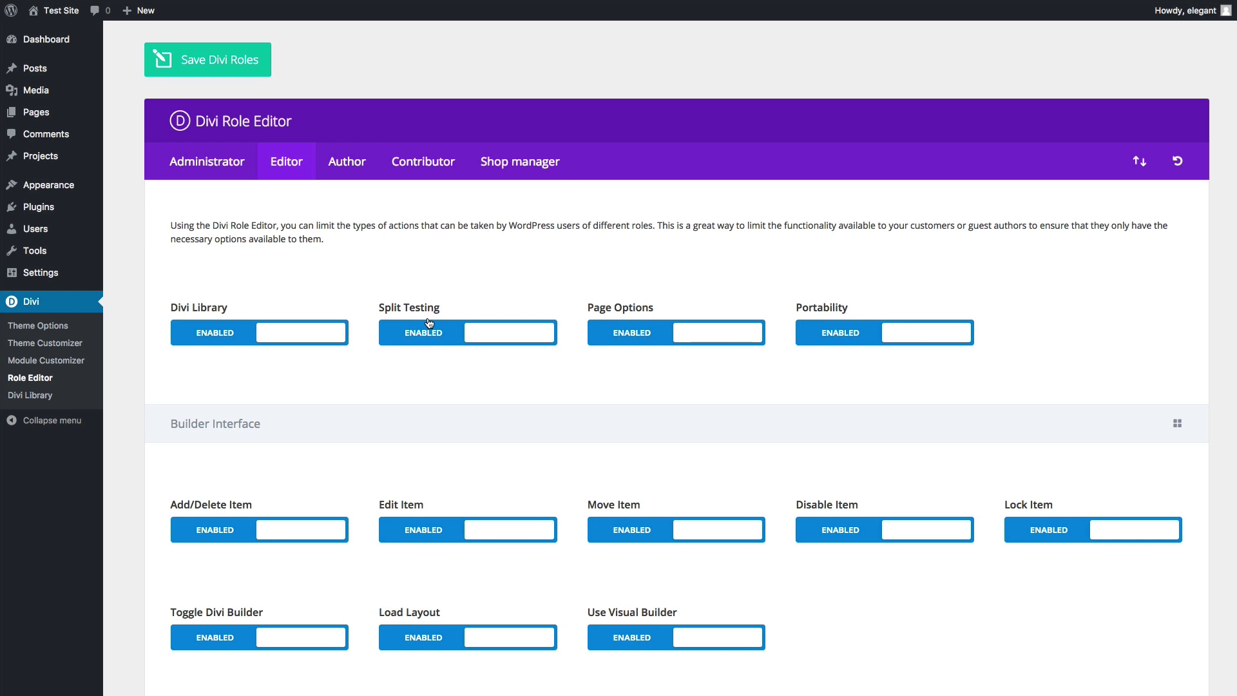
scroll(428, 322, "down", 12)
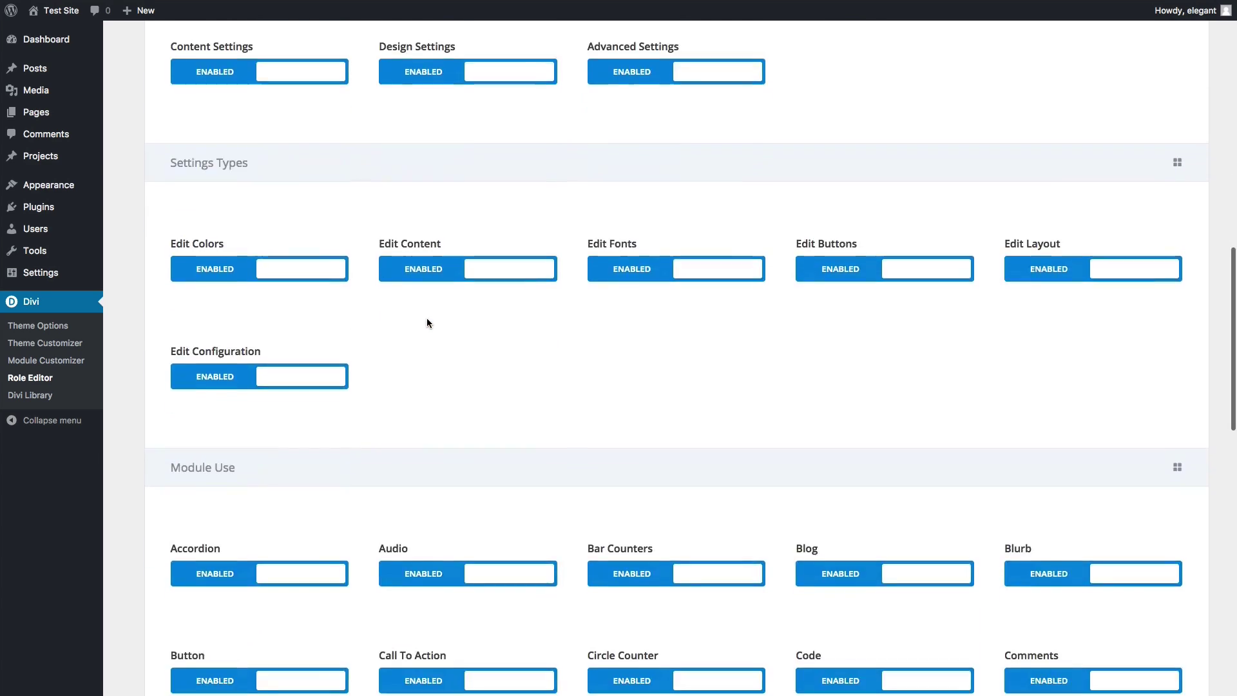
scroll(428, 322, "down", 14)
scroll(428, 322, "up", 20)
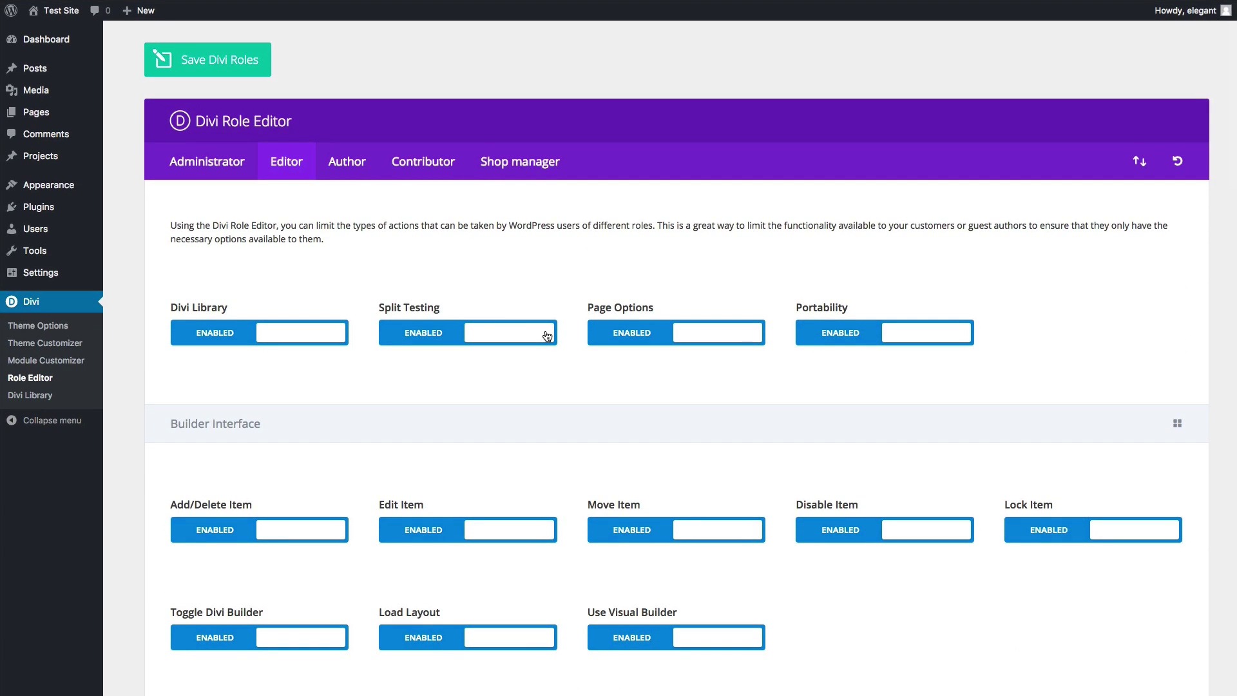
left_click(221, 171)
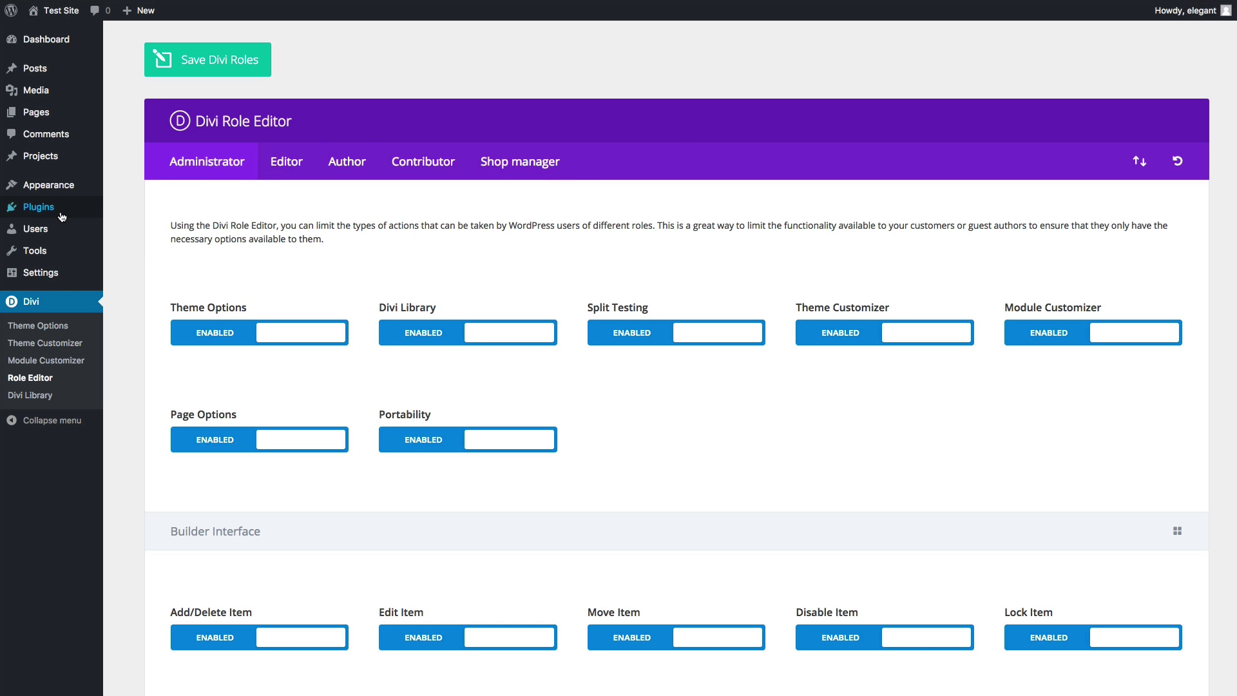
Go to the form for adding a new user and try assigning the Editor role
mouse_move(61, 232)
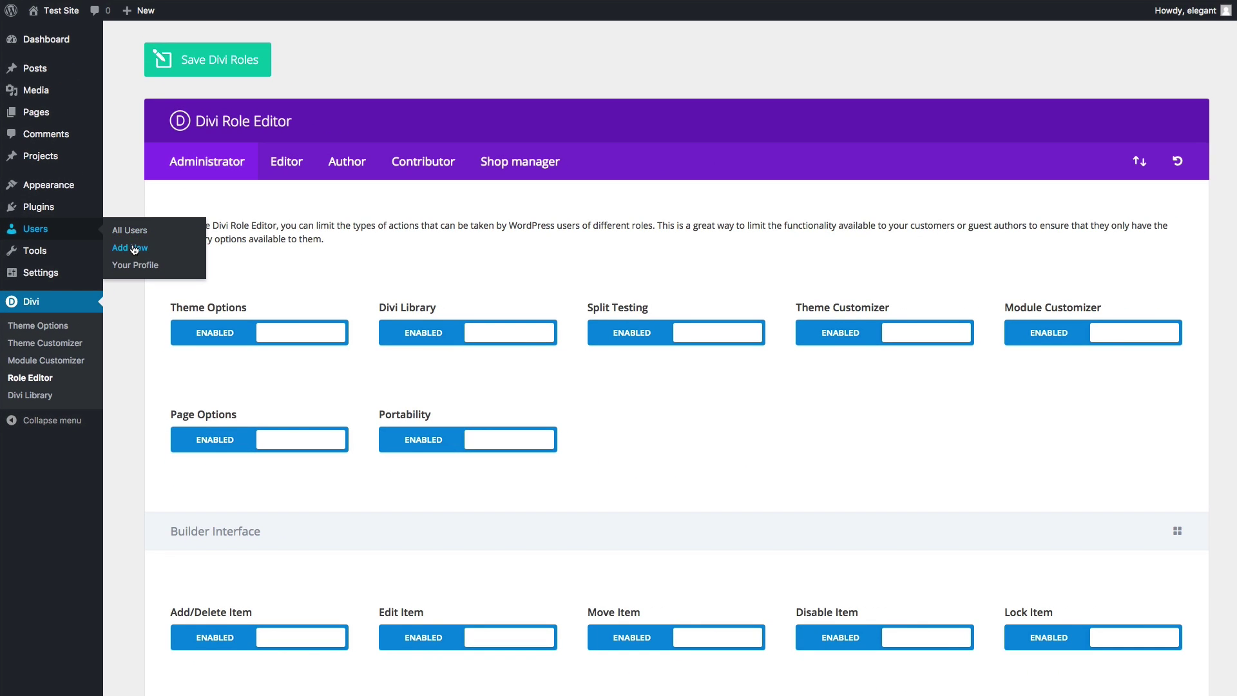
left_click(262, 125)
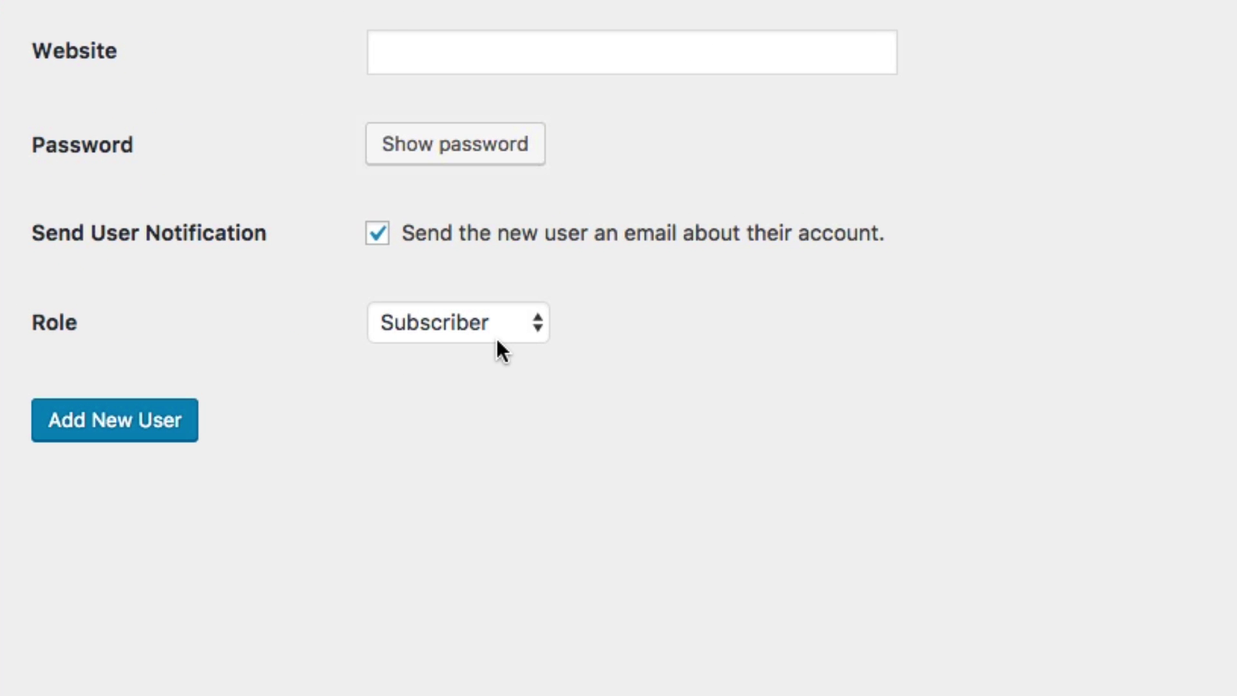
left_click(497, 338)
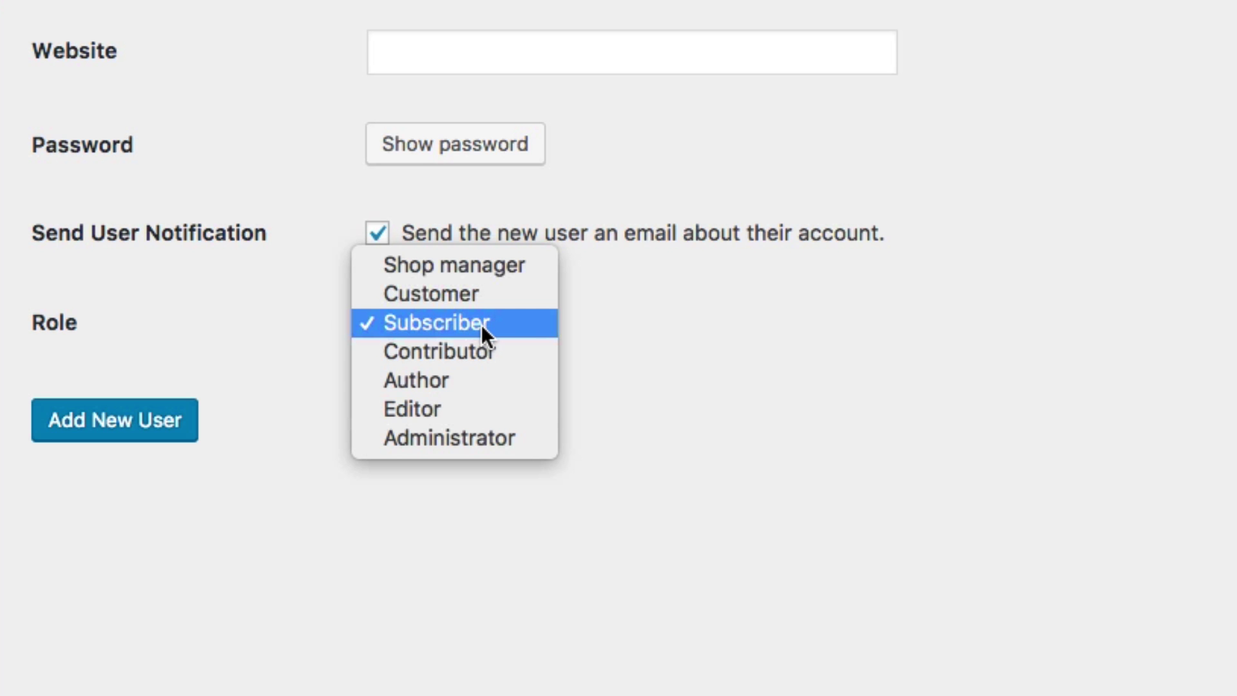
left_click(451, 415)
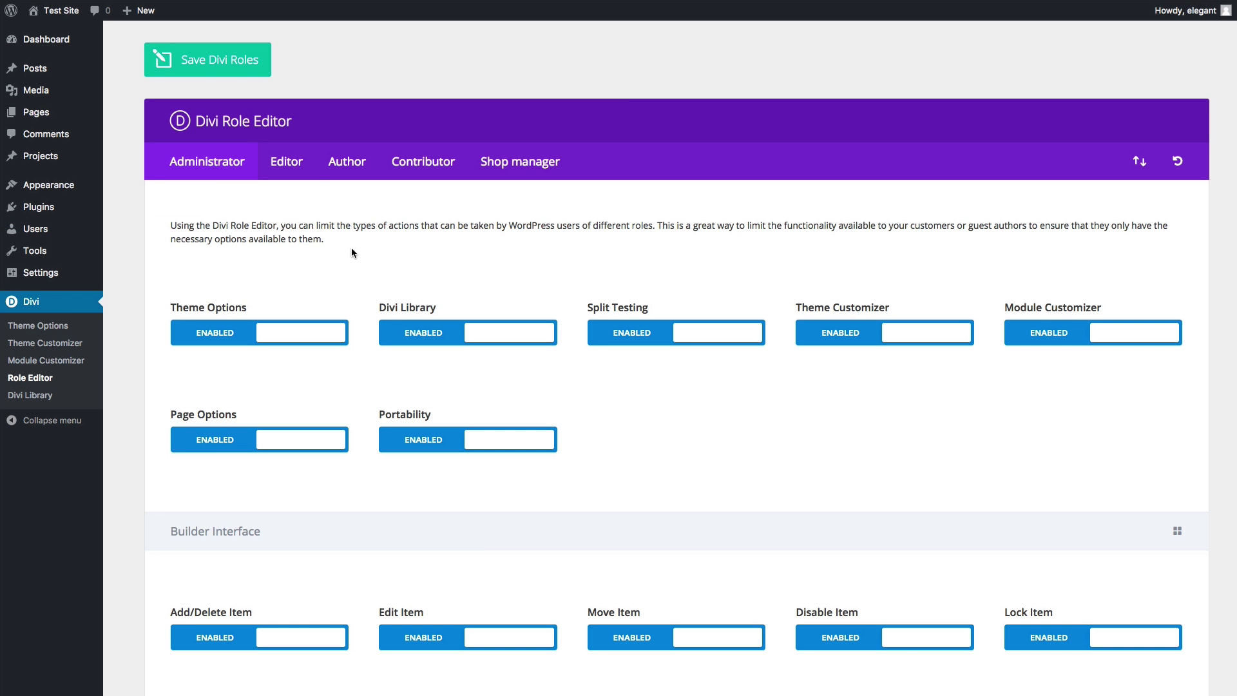
Examine the Editor role's permissions, from the Divi Library and Builder Interface options down to the Portability section
left_click(294, 174)
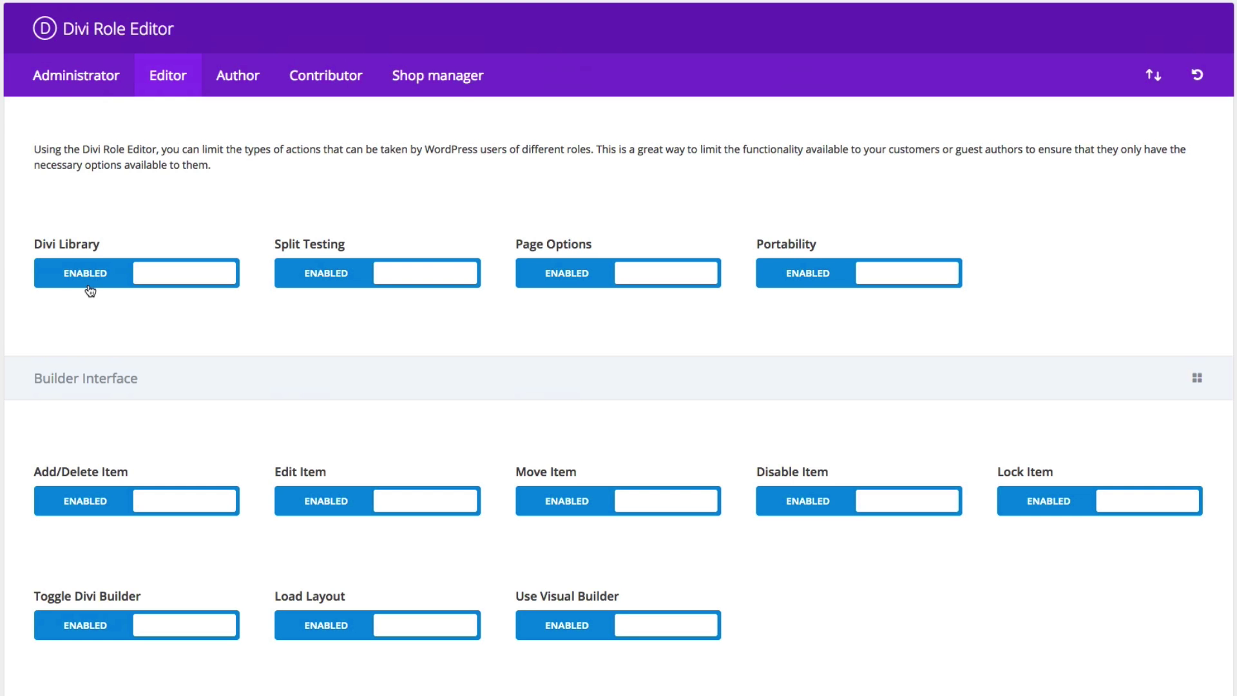
scroll(89, 287, "down", 1)
scroll(88, 289, "up", 1)
scroll(129, 326, "down", 5)
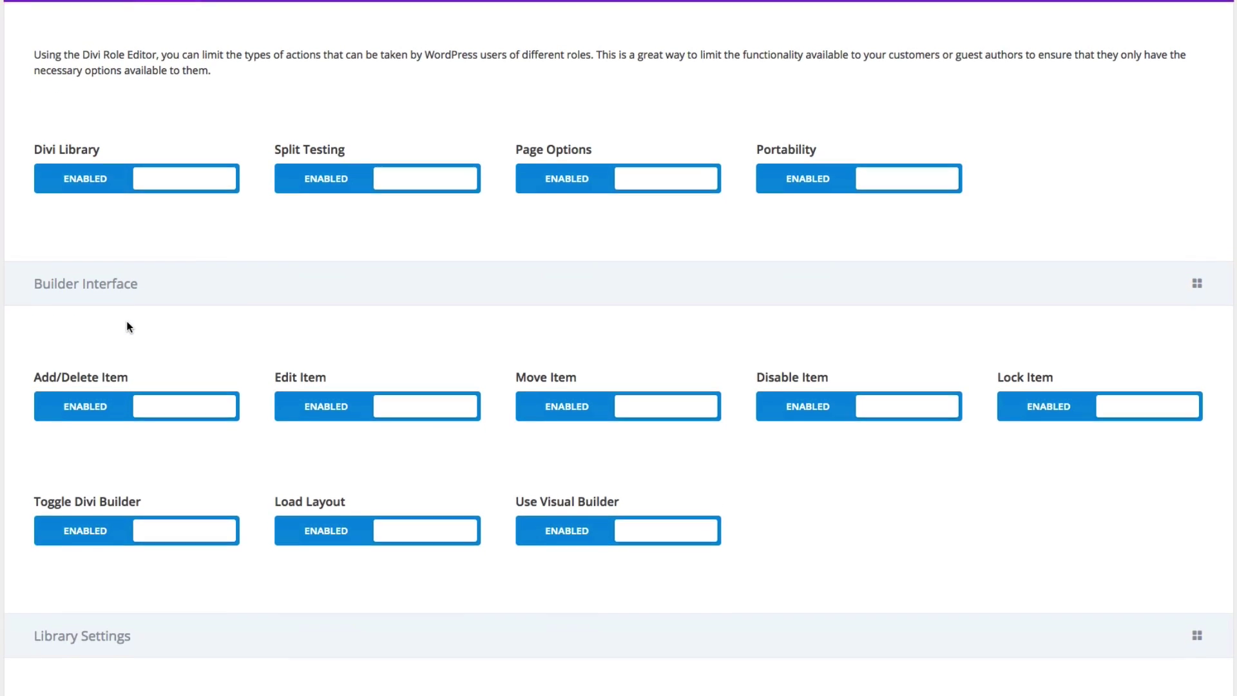
scroll(129, 326, "up", 4)
scroll(127, 326, "down", 10)
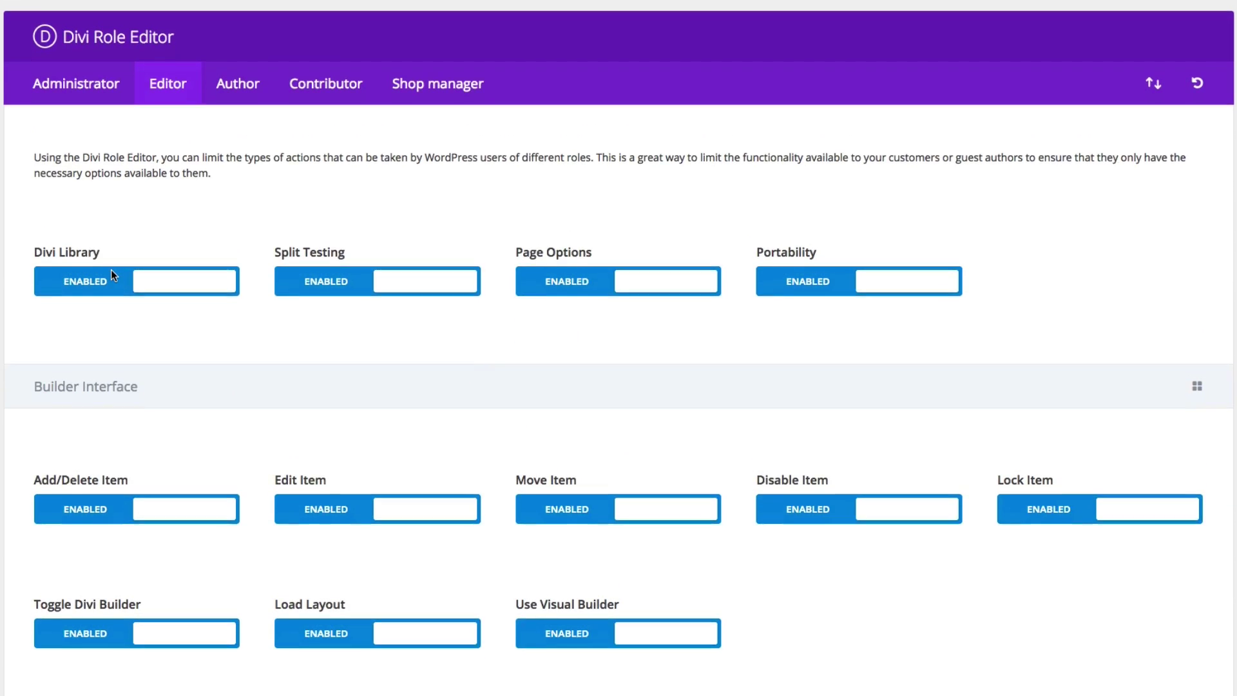
scroll(103, 271, "down", 10)
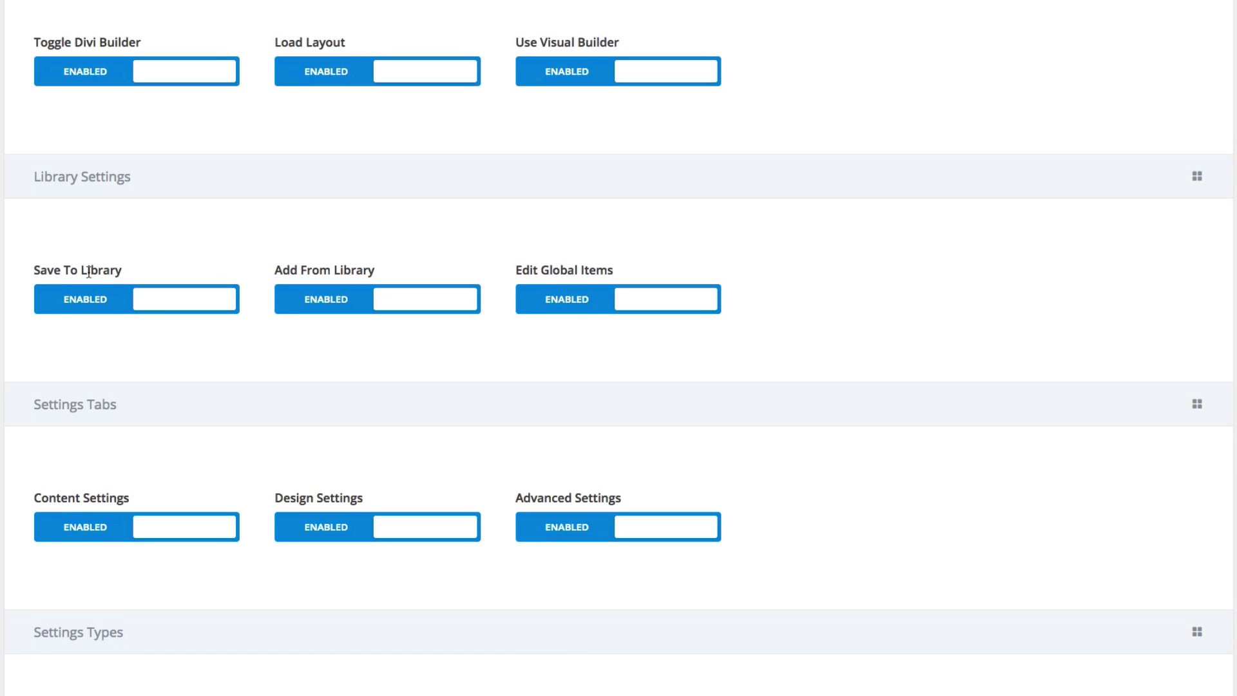
scroll(258, 299, "up", 4)
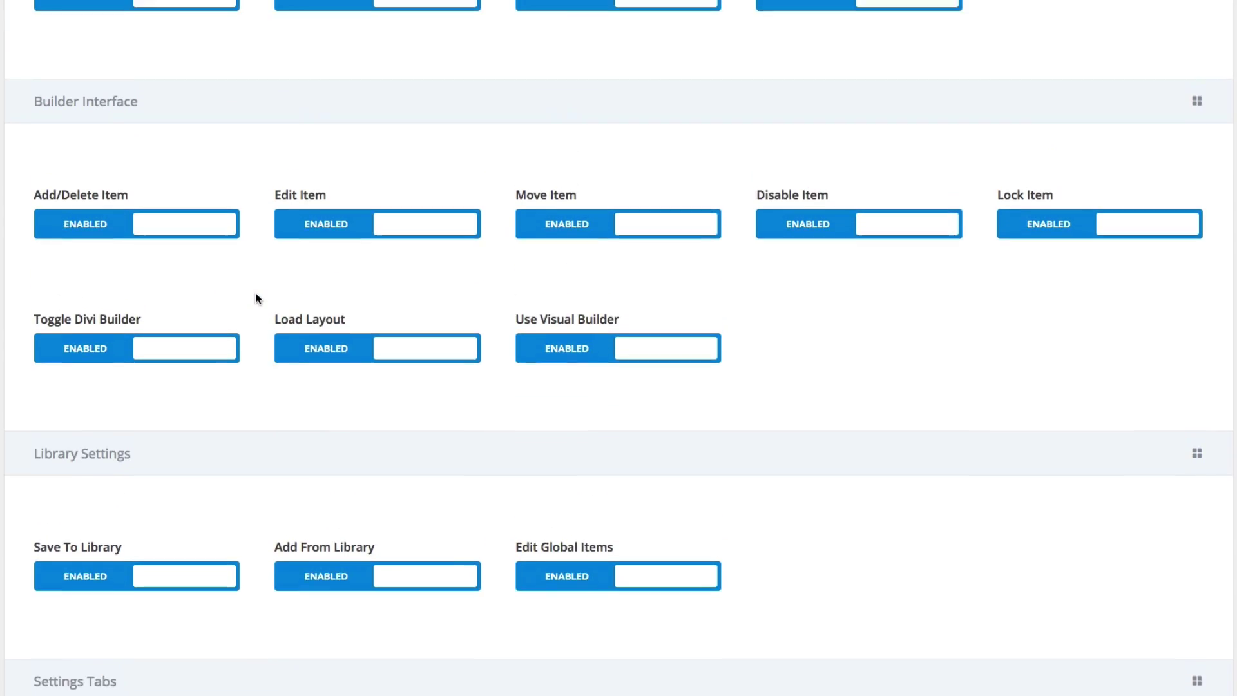
scroll(256, 298, "up", 4)
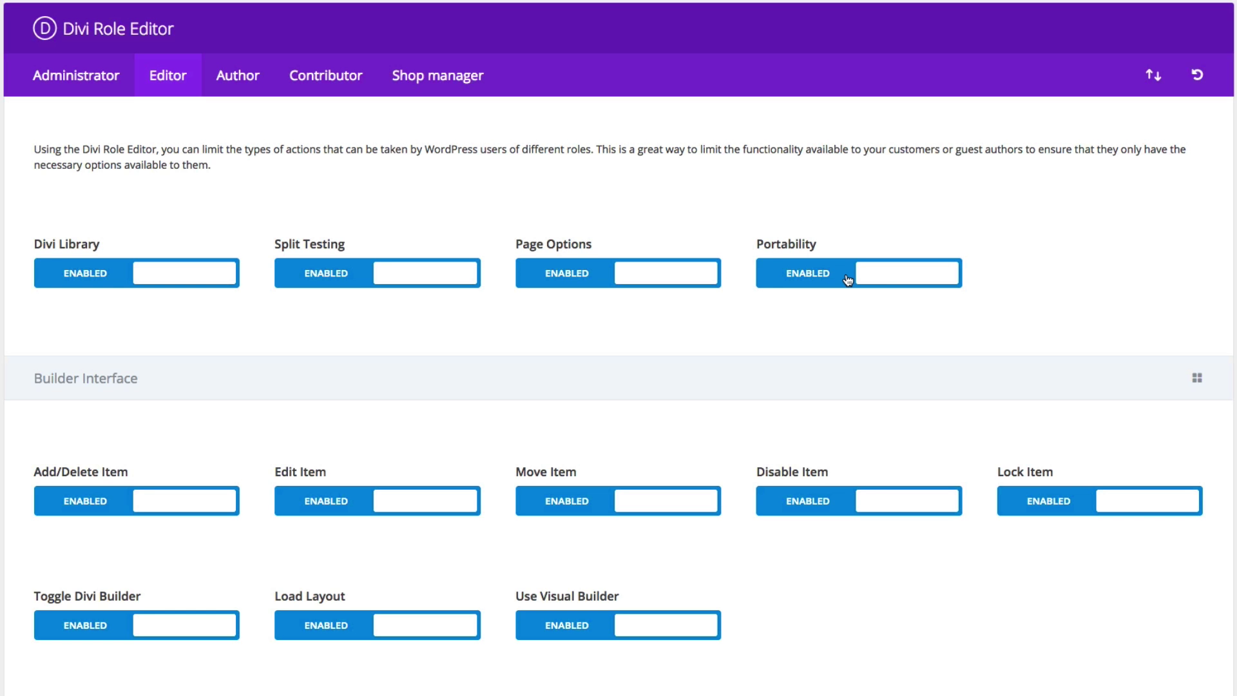
scroll(841, 281, "down", 20)
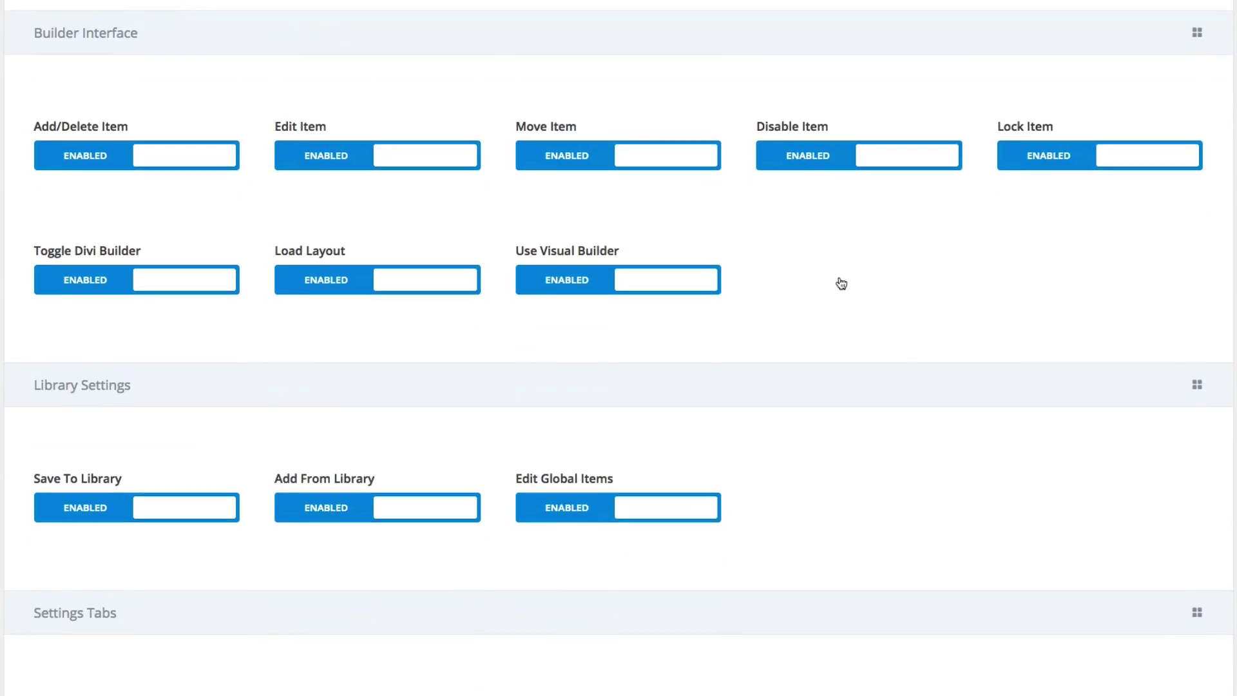
scroll(841, 282, "down", 5)
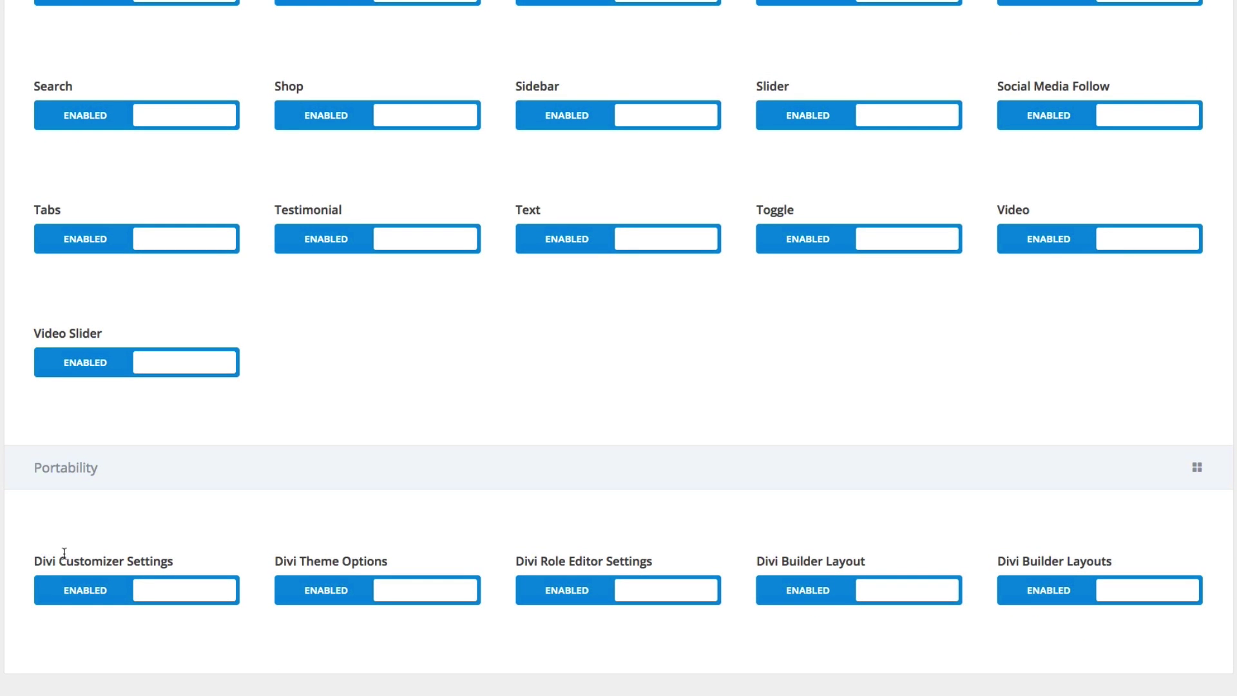
scroll(460, 516, "up", 15)
scroll(460, 516, "up", 10)
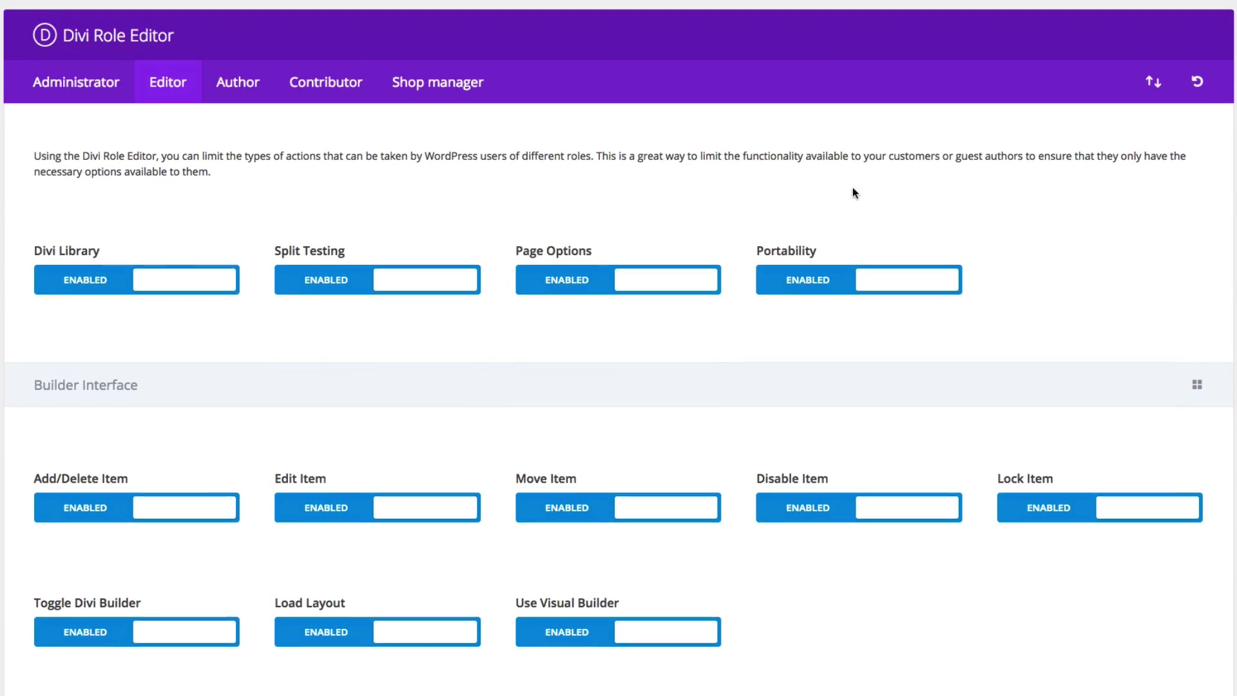
Try disabling the Editor role's general Portability permission, re-enable it, and review the individual options in the Portability section
left_click(887, 276)
left_click(887, 276)
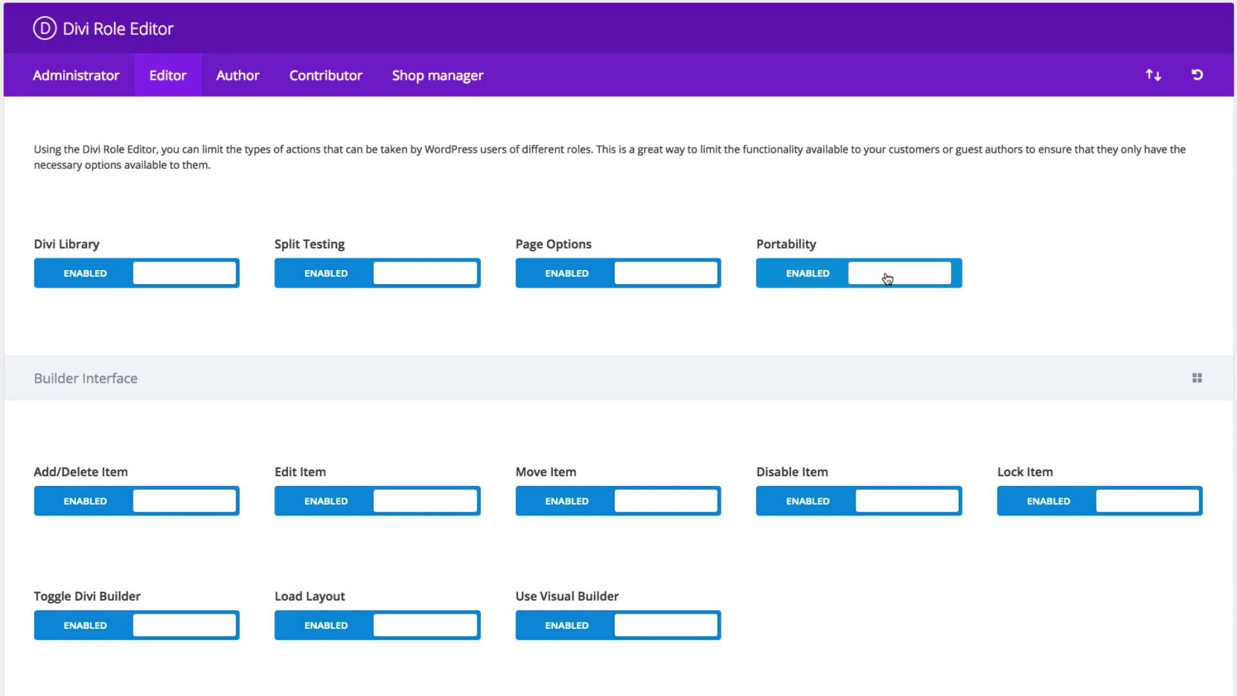
scroll(906, 287, "down", 20)
scroll(909, 292, "down", 8)
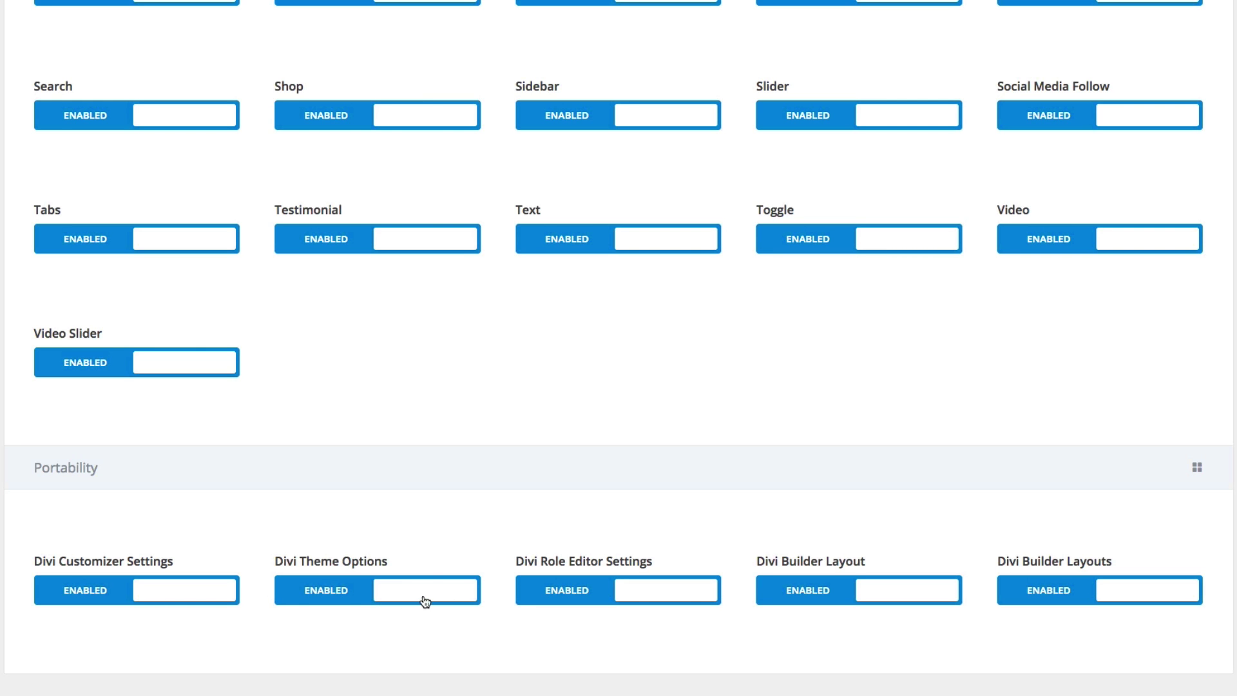
scroll(316, 583, "up", 4)
scroll(315, 583, "up", 20)
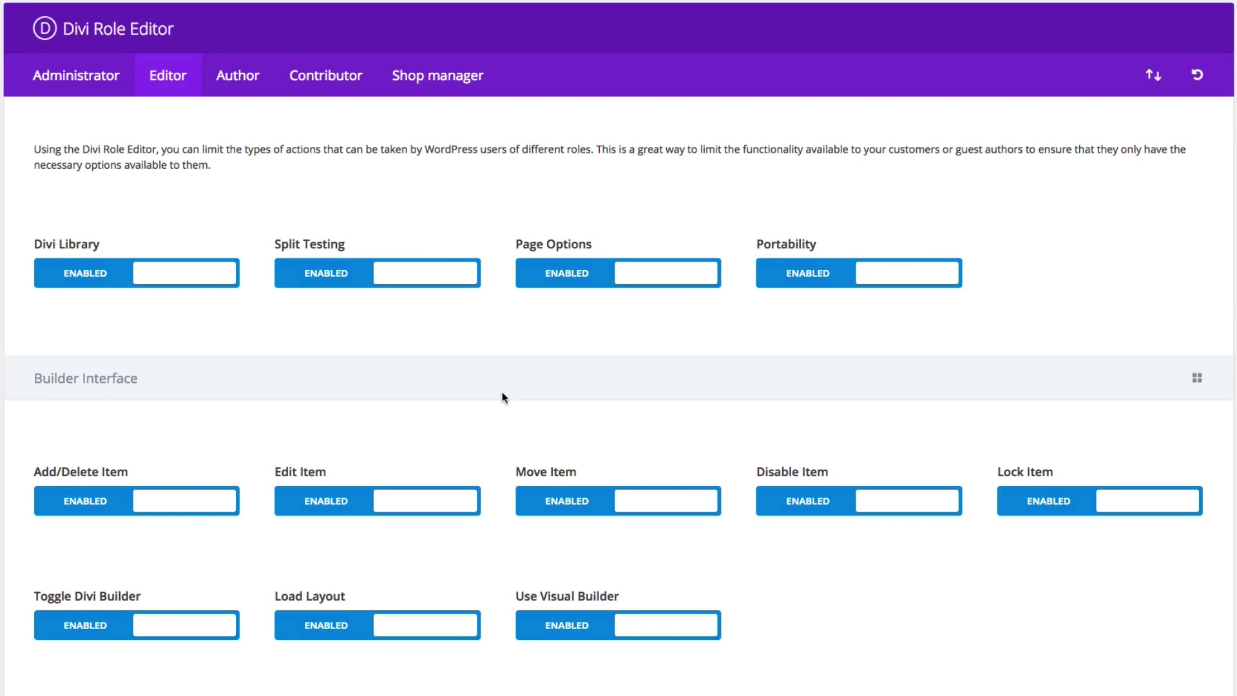
Try disabling the Editor role's Add/Delete Item, Edit Item and Move Item permissions under Builder Interface, and re-enable them
scroll(169, 382, "down", 1)
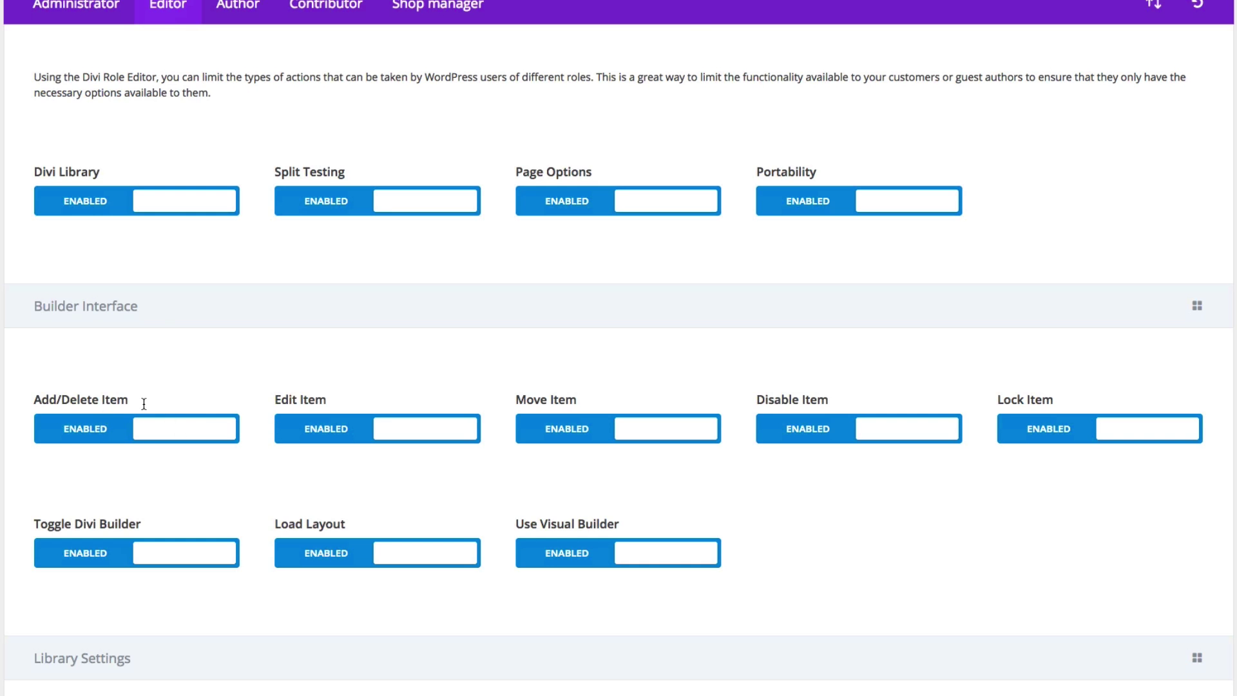
left_click(115, 440)
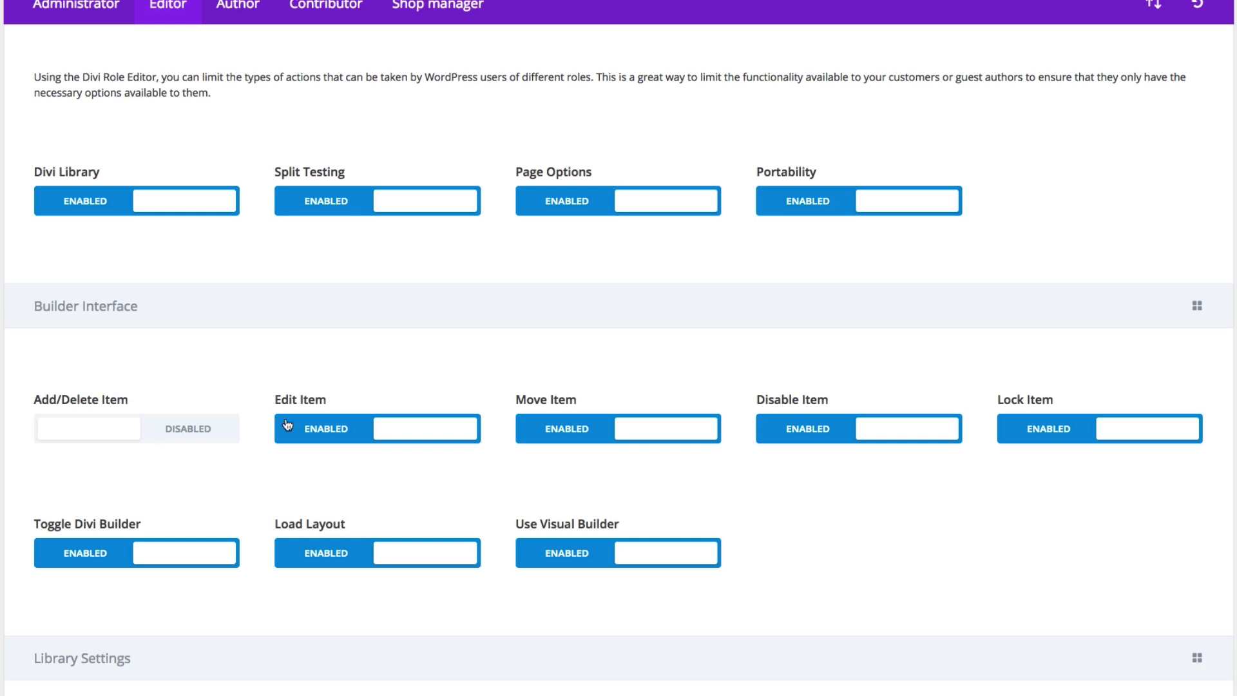
left_click(373, 429)
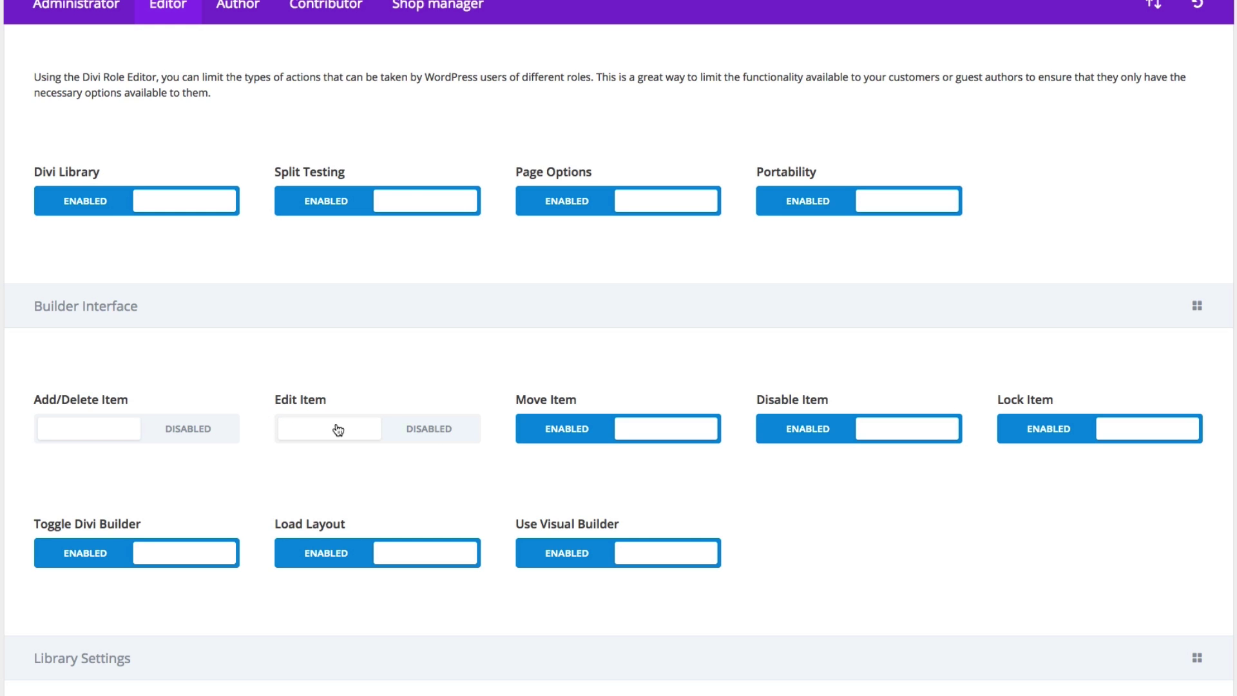
left_click(152, 443)
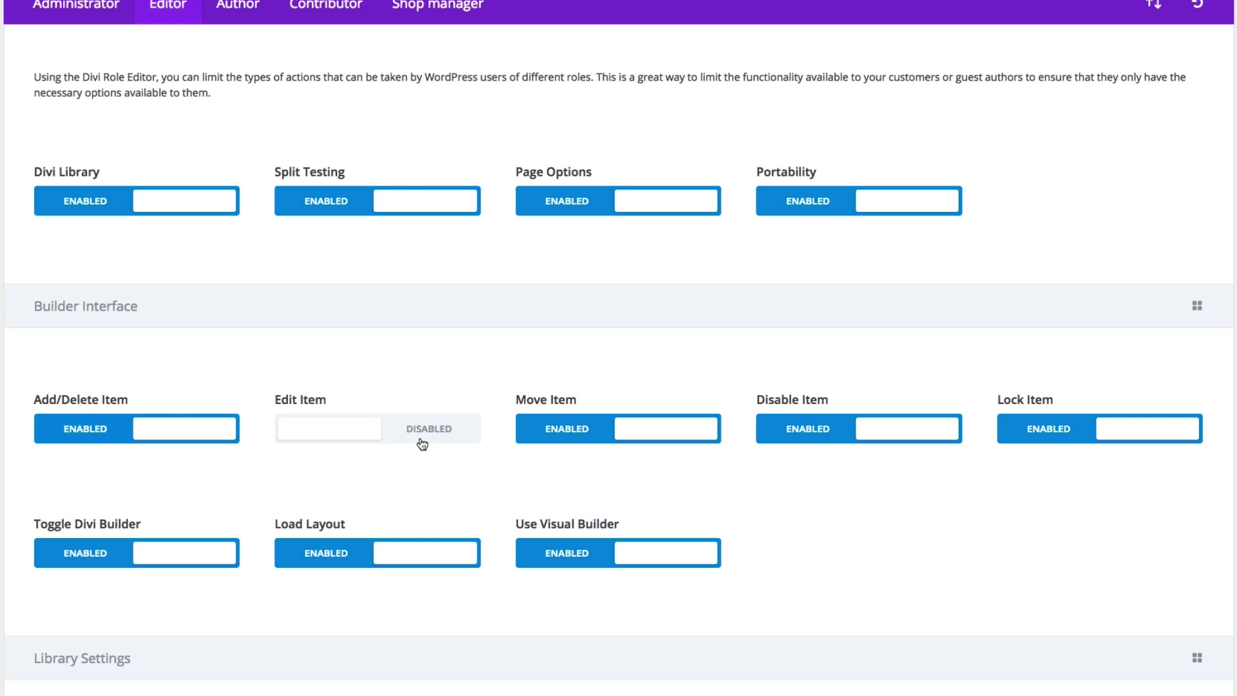
left_click(468, 445)
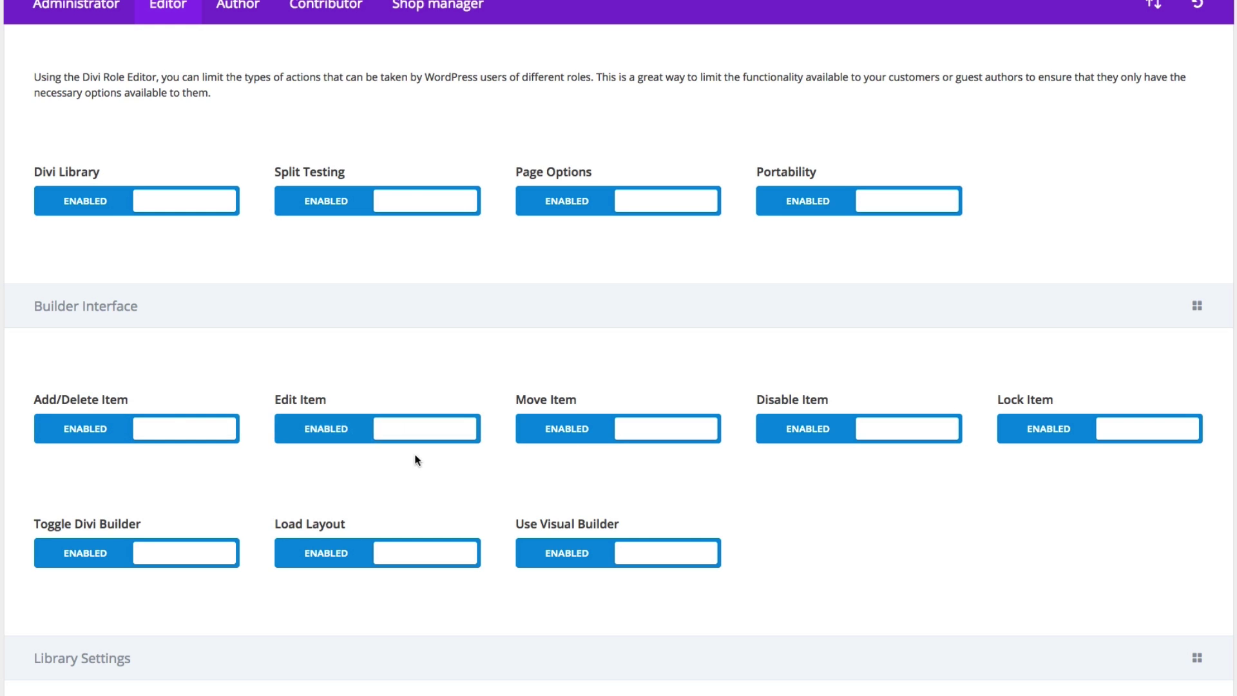
left_click(661, 441)
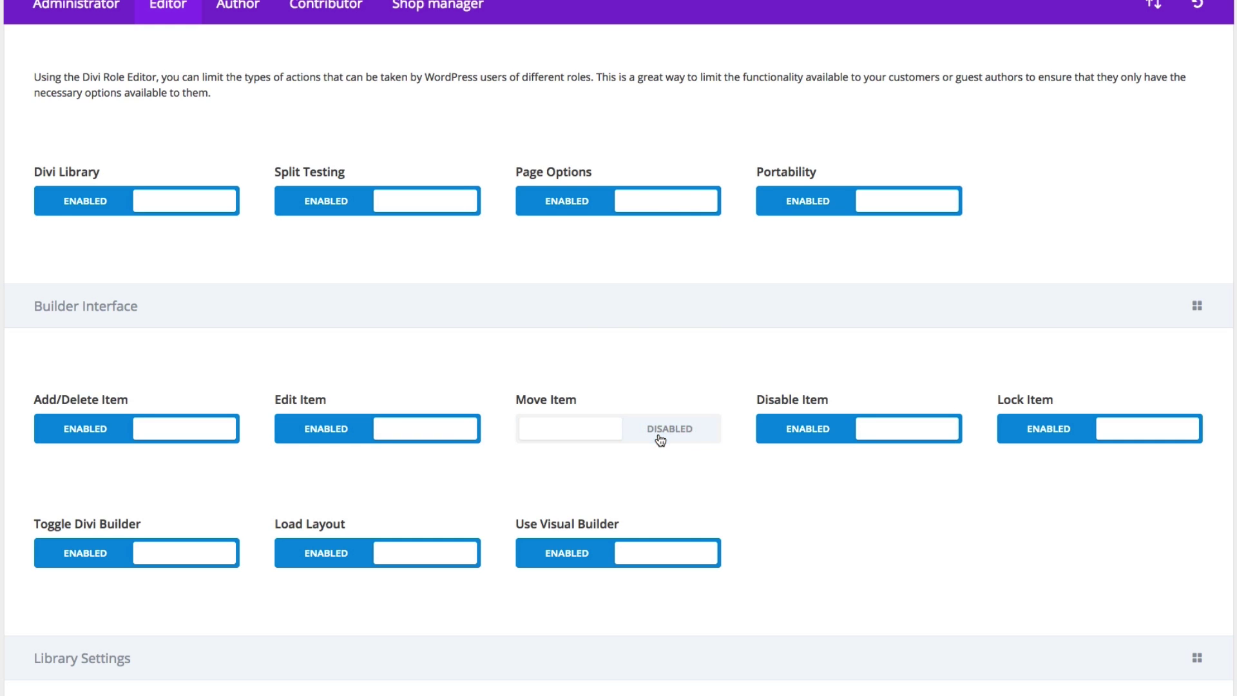
left_click(619, 432)
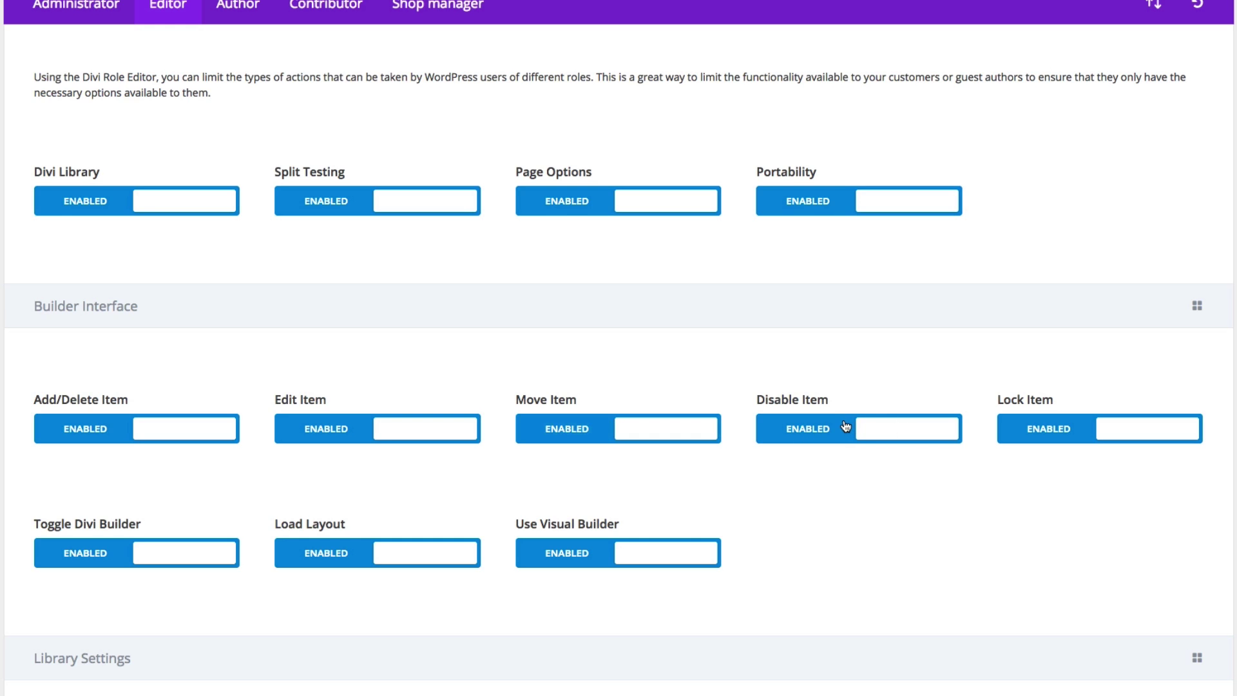
left_click(846, 428)
Disable Add From Library and Edit Global Items in the Editor role's Library Settings
scroll(310, 448, "down", 5)
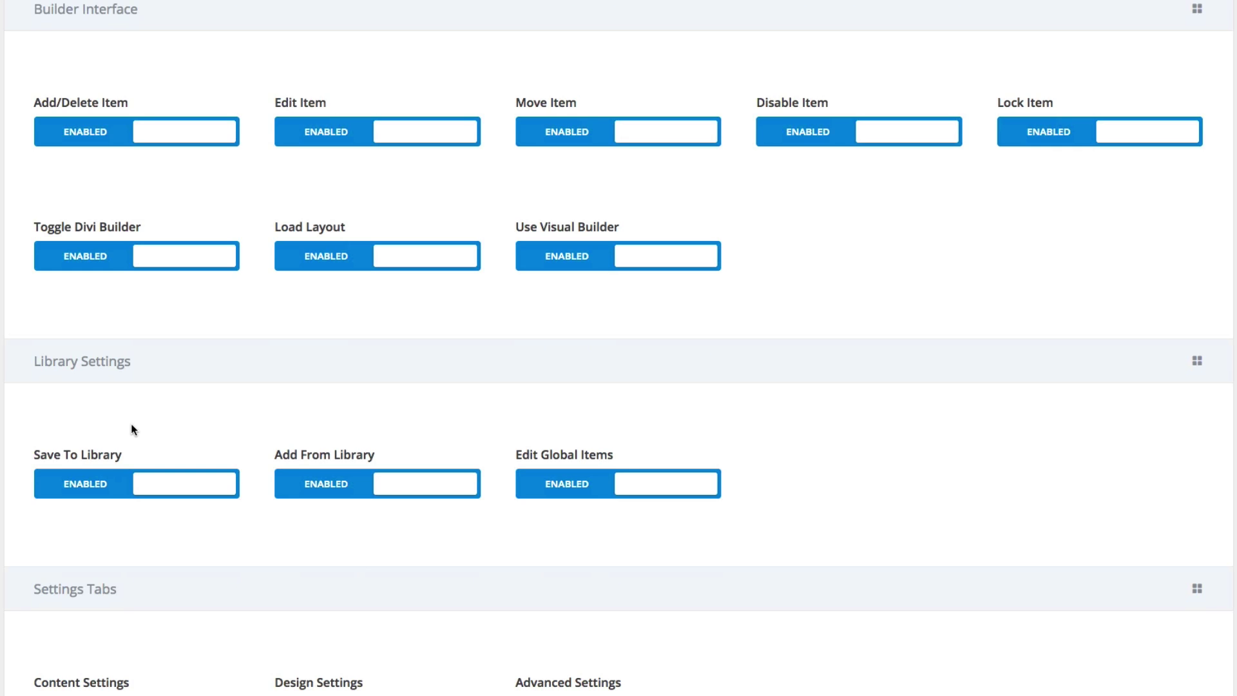
scroll(130, 428, "down", 1)
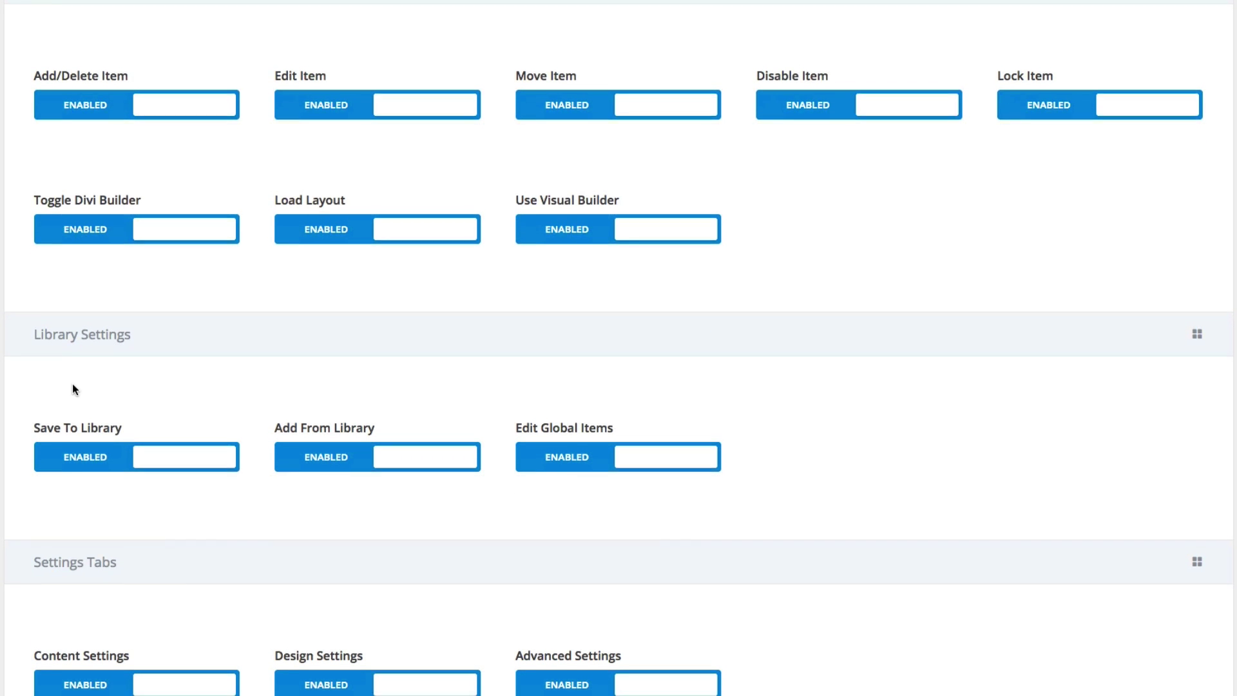
scroll(73, 386, "down", 1)
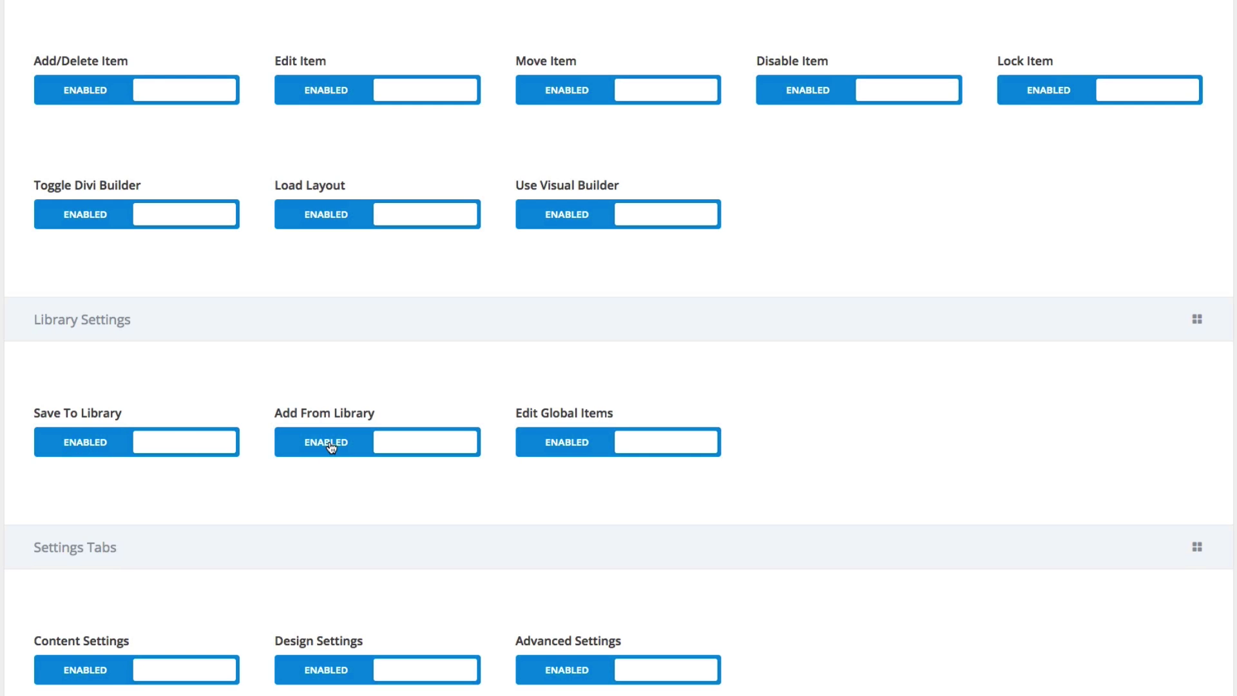
left_click(359, 445)
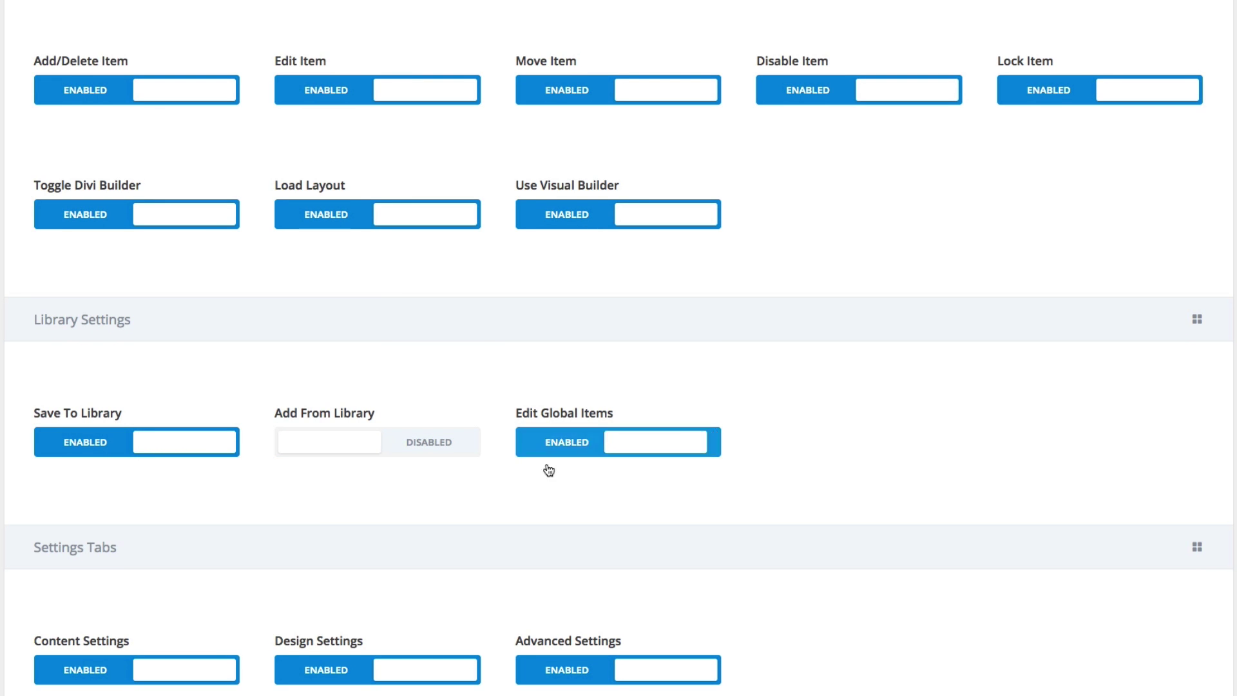
left_click(527, 453)
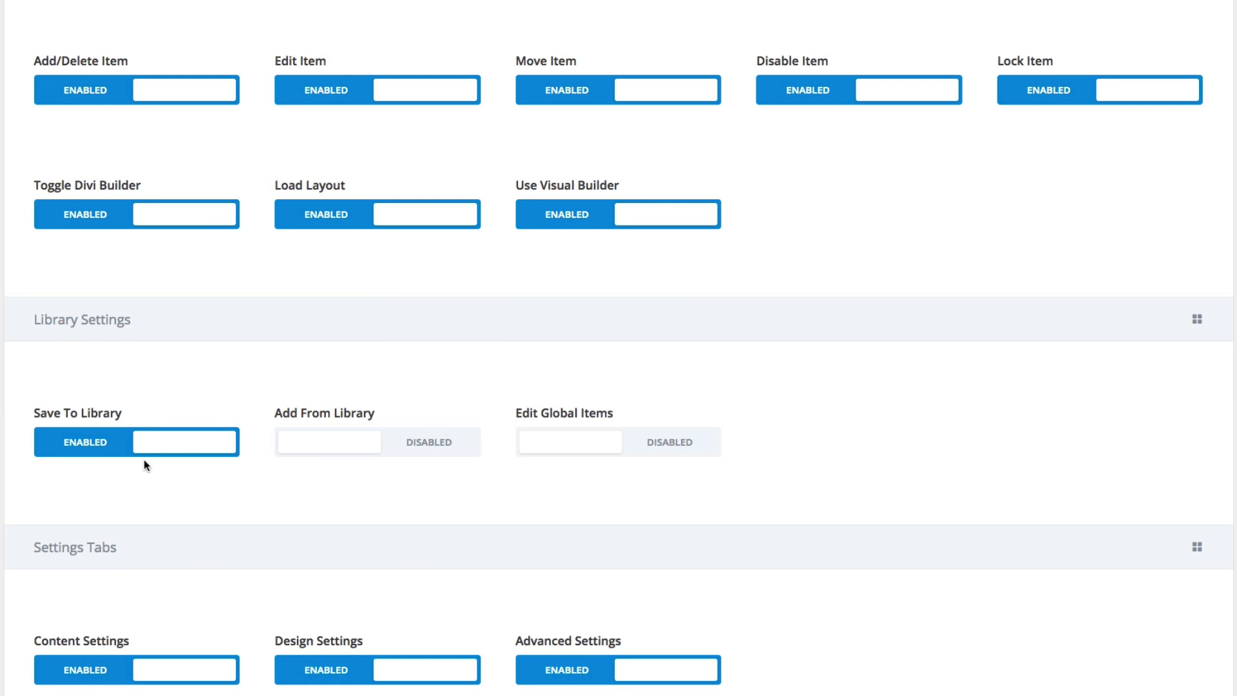
Re-enable the Editor role's Add From Library and Edit Global Items permissions in Library Settings
left_click(416, 449)
left_click(599, 444)
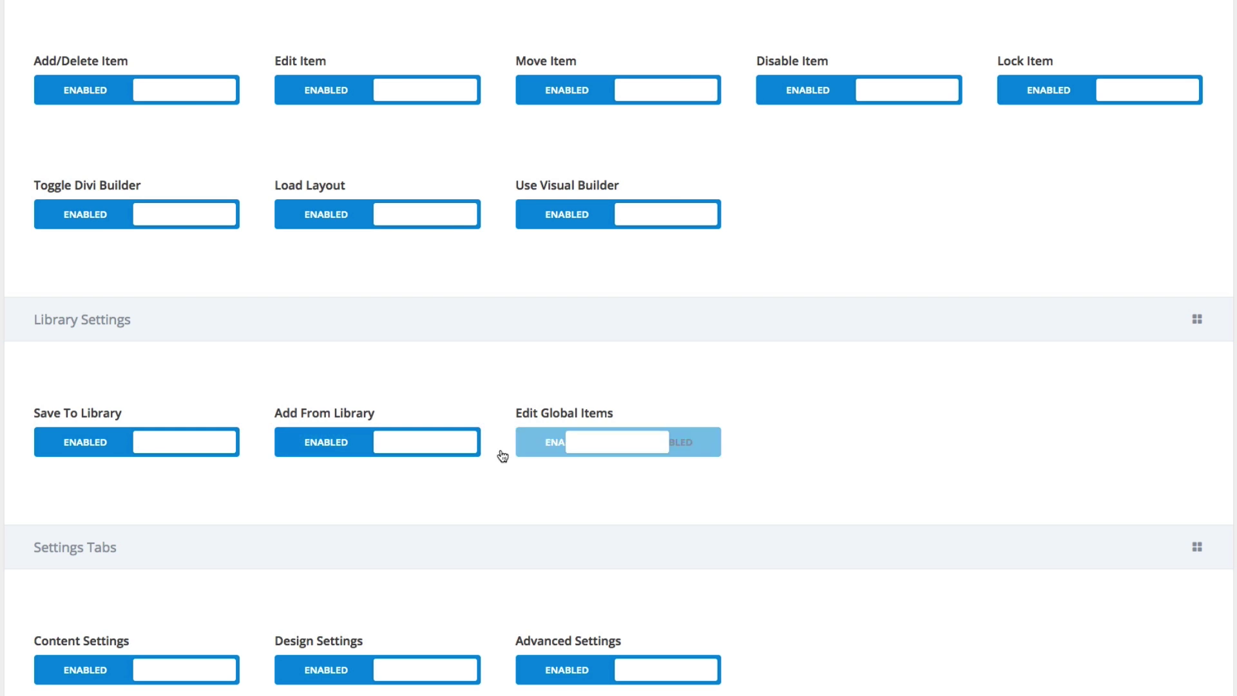
Try disabling the Editor role's Save To Library, Add From Library and Edit Global Items permissions, and re-enable them
left_click(152, 451)
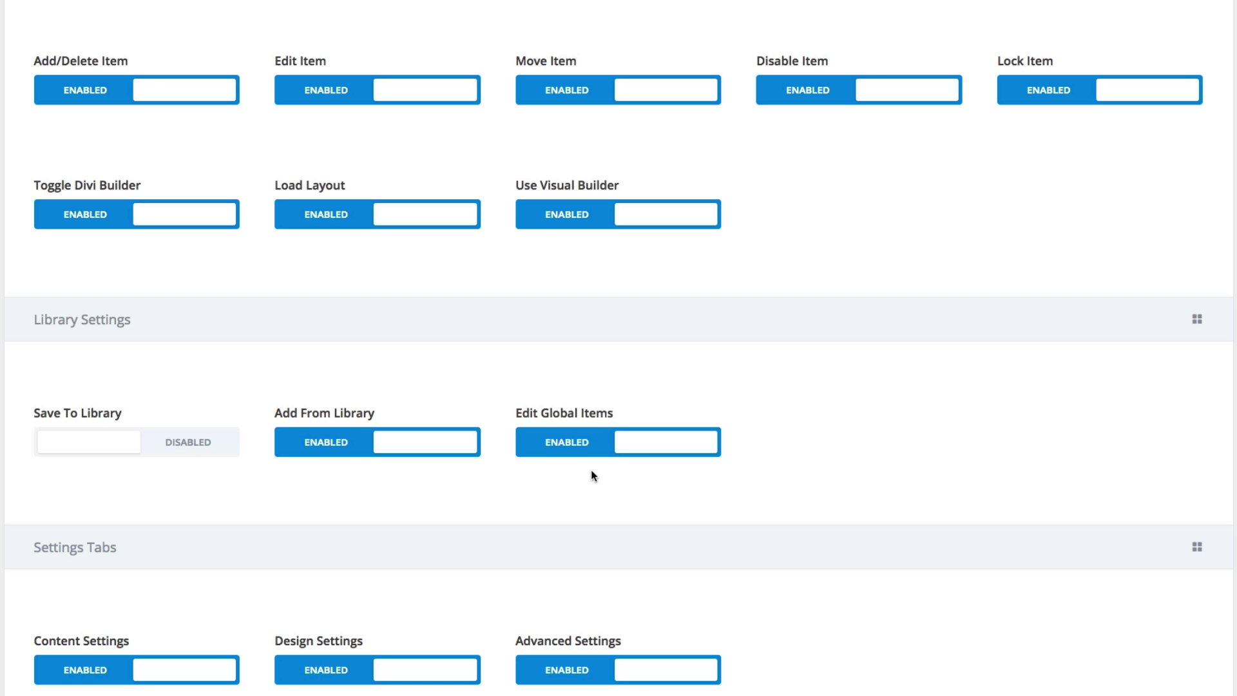
left_click(539, 452)
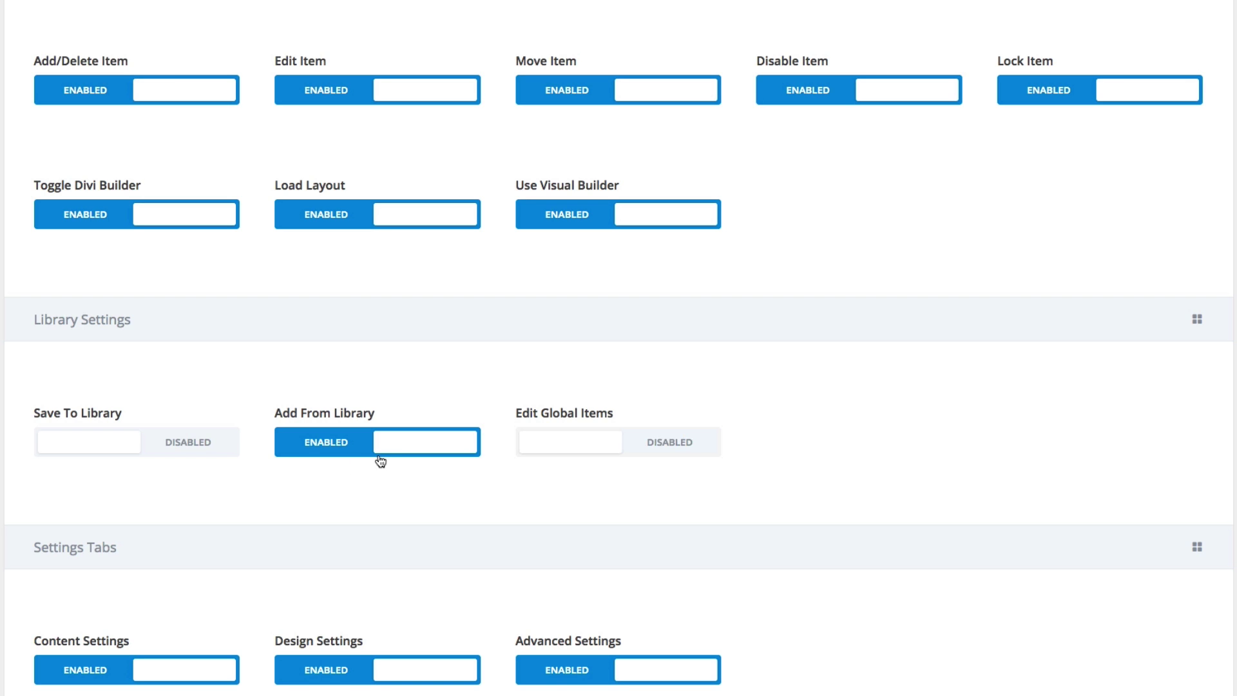
left_click(323, 456)
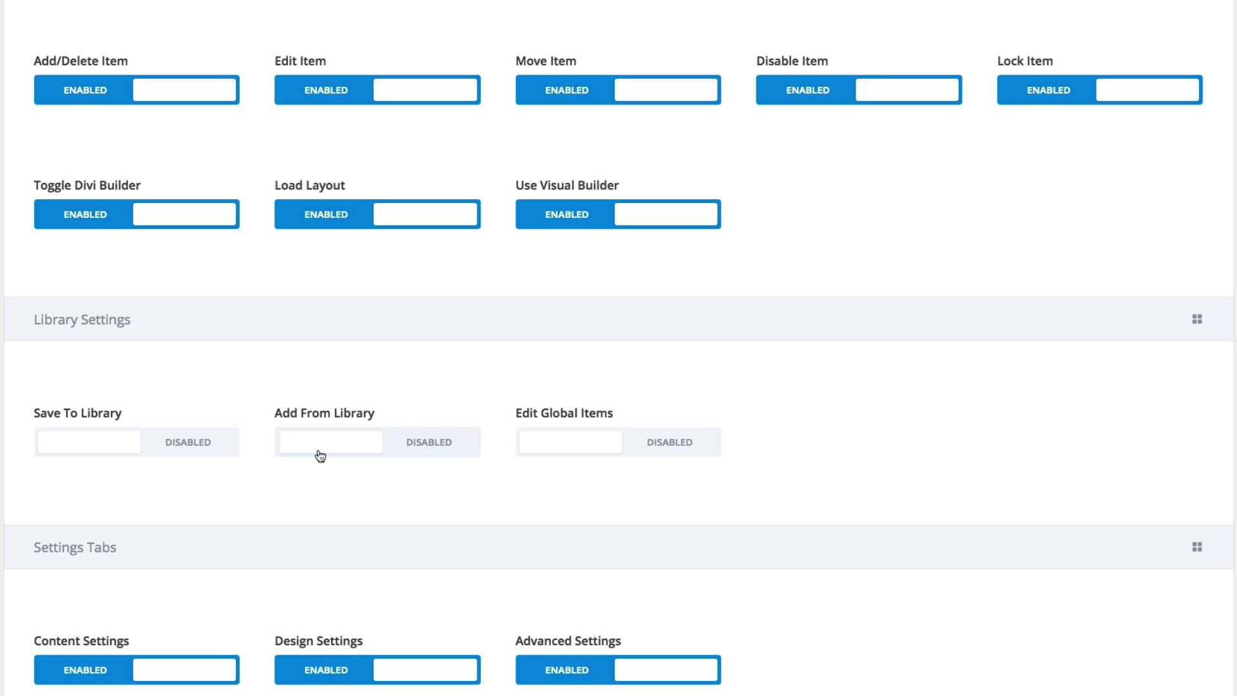
left_click(332, 456)
left_click(167, 457)
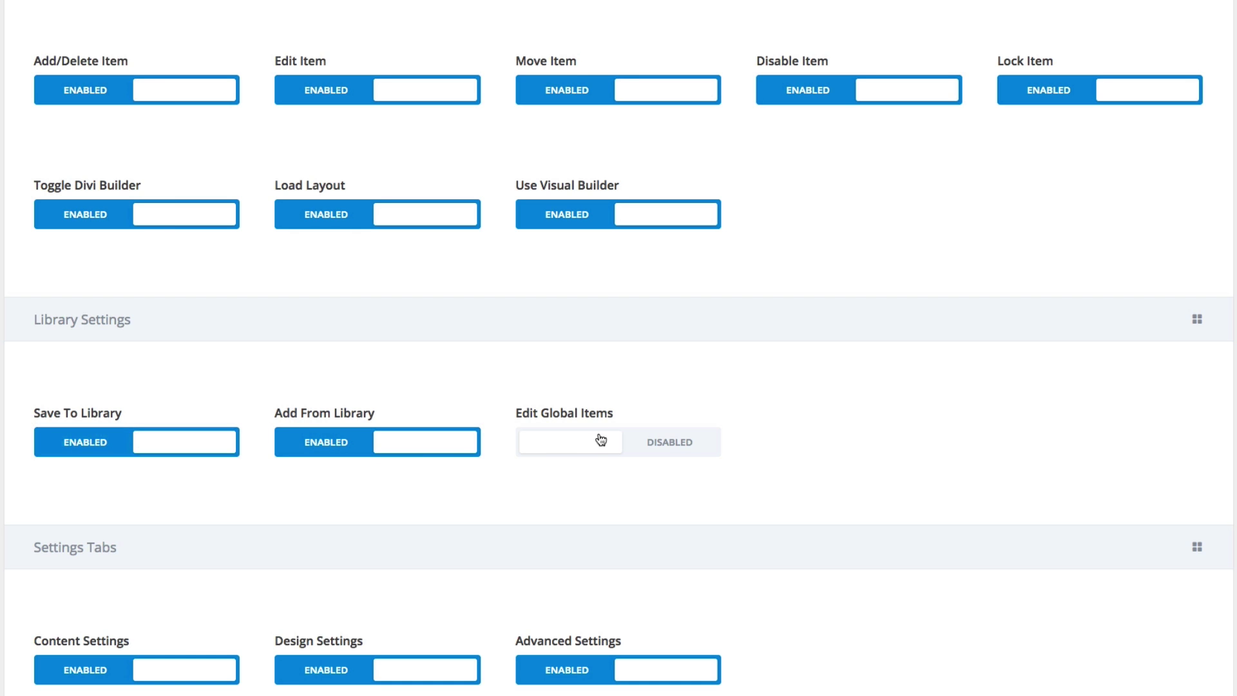
left_click(601, 440)
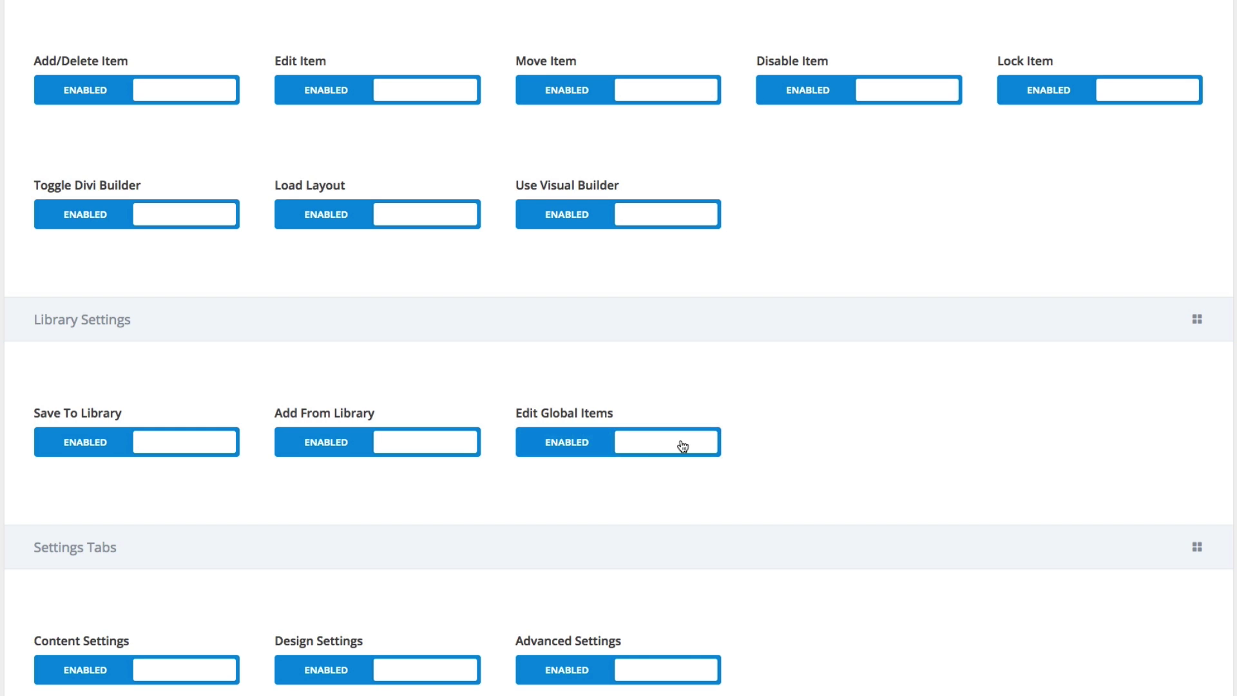
left_click(604, 450)
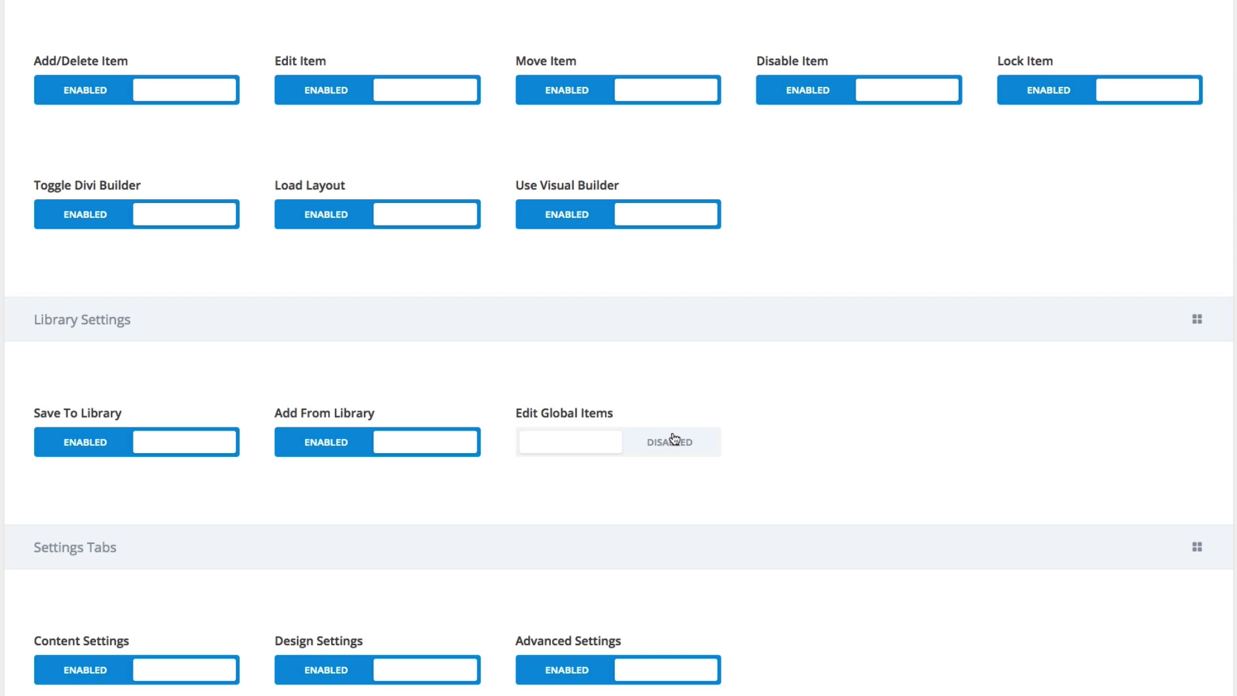
left_click(674, 444)
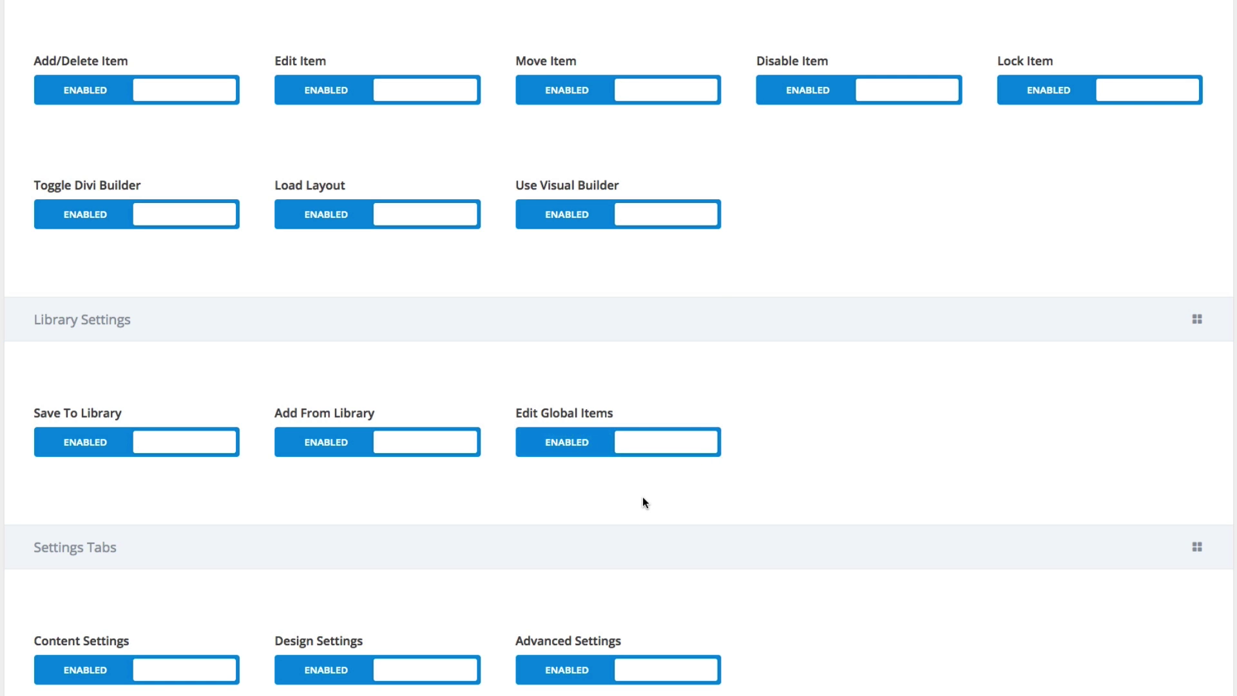
Open New Page for editing from the list of all pages and open its Fullwidth Slider module settings
scroll(648, 500, "down", 4)
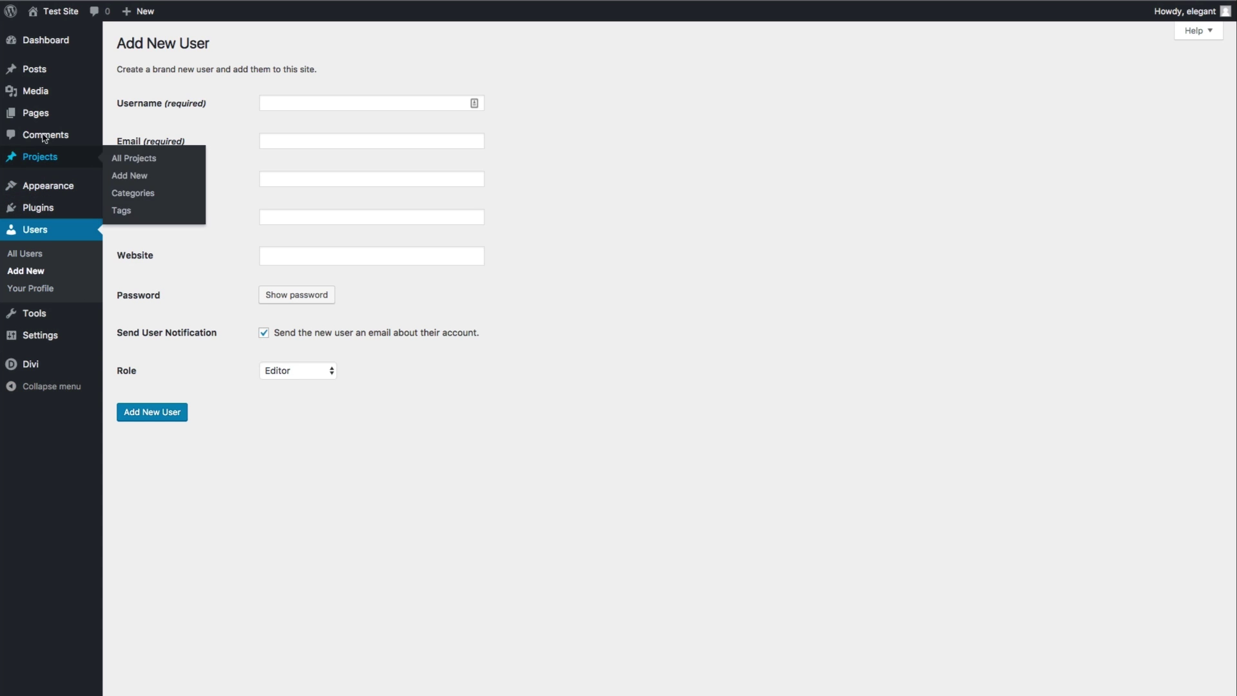
mouse_move(40, 114)
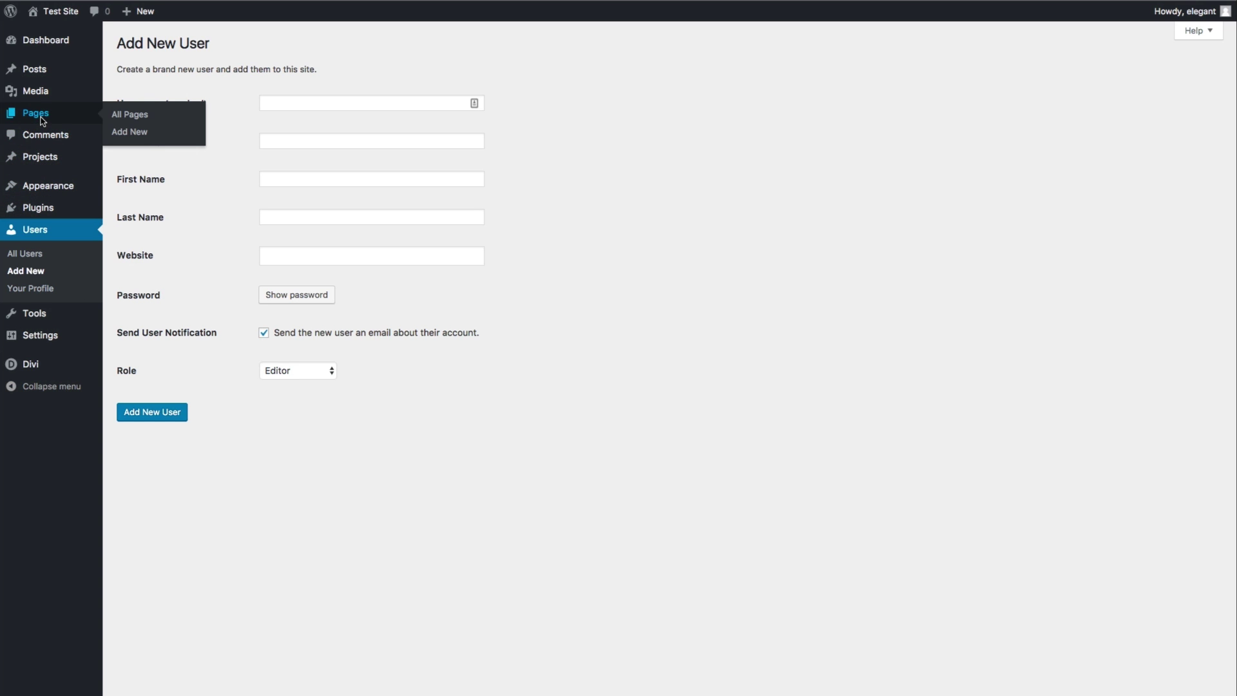
left_click(130, 116)
left_click(155, 417)
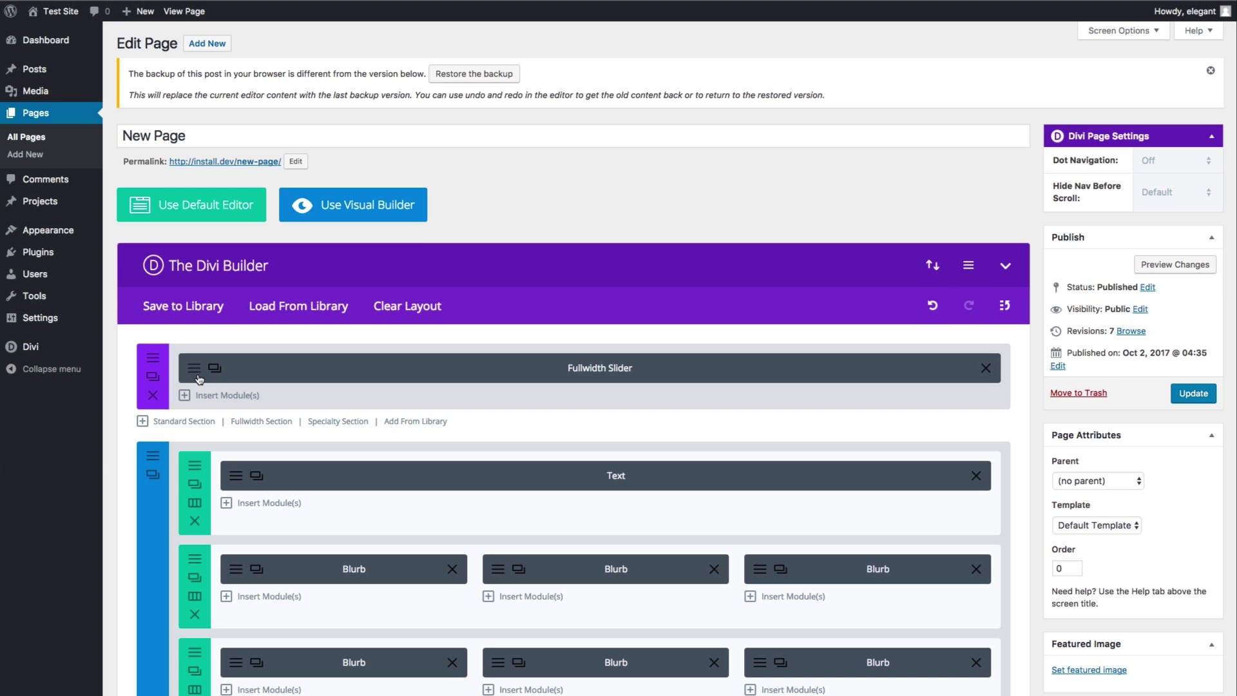
left_click(489, 368)
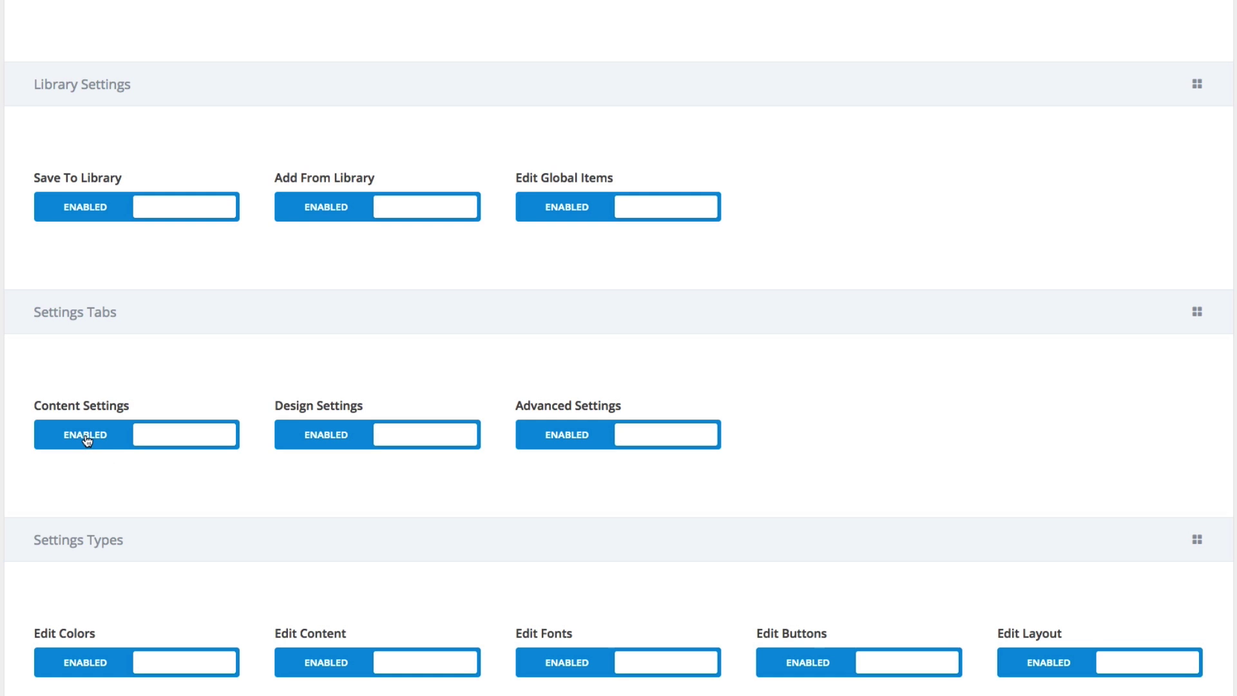
Try disabling the Editor role's Design Settings and Advanced Settings permissions under Settings Tabs, and re-enable them
left_click(394, 438)
left_click(682, 439)
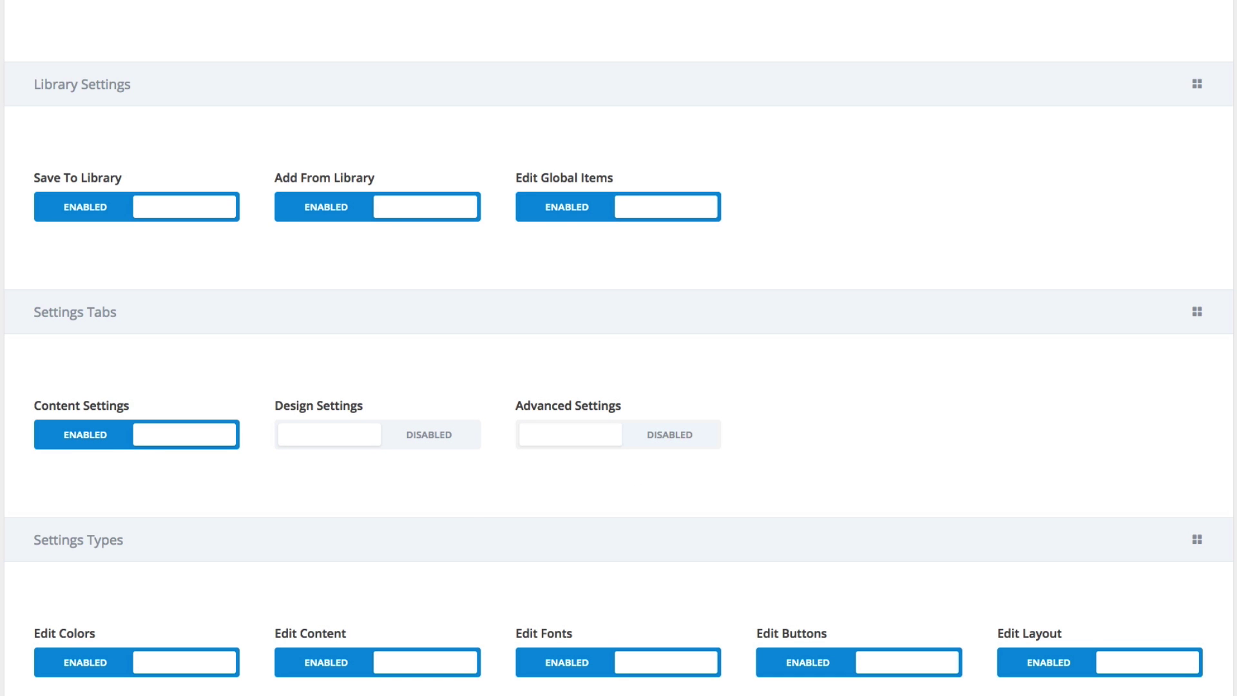
left_click(437, 437)
left_click(627, 439)
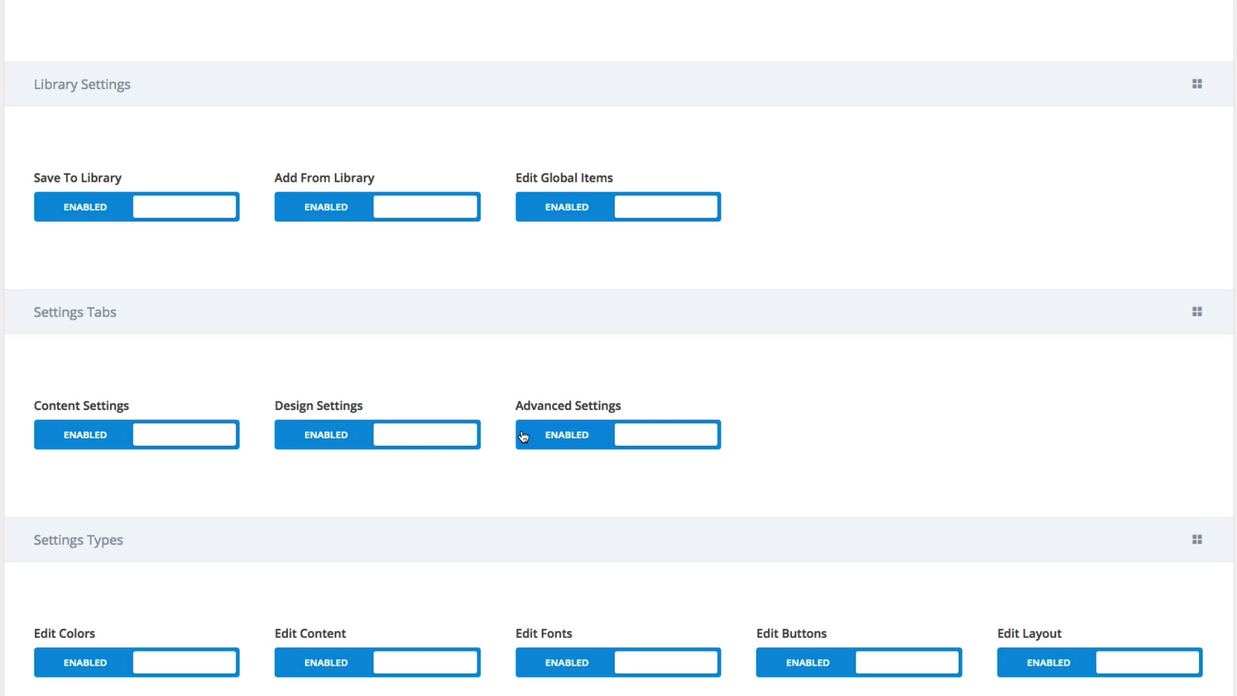
Review the Editor role's Settings Types permissions alongside the Content options in the Fullwidth Slider module's settings
scroll(238, 406, "down", 3)
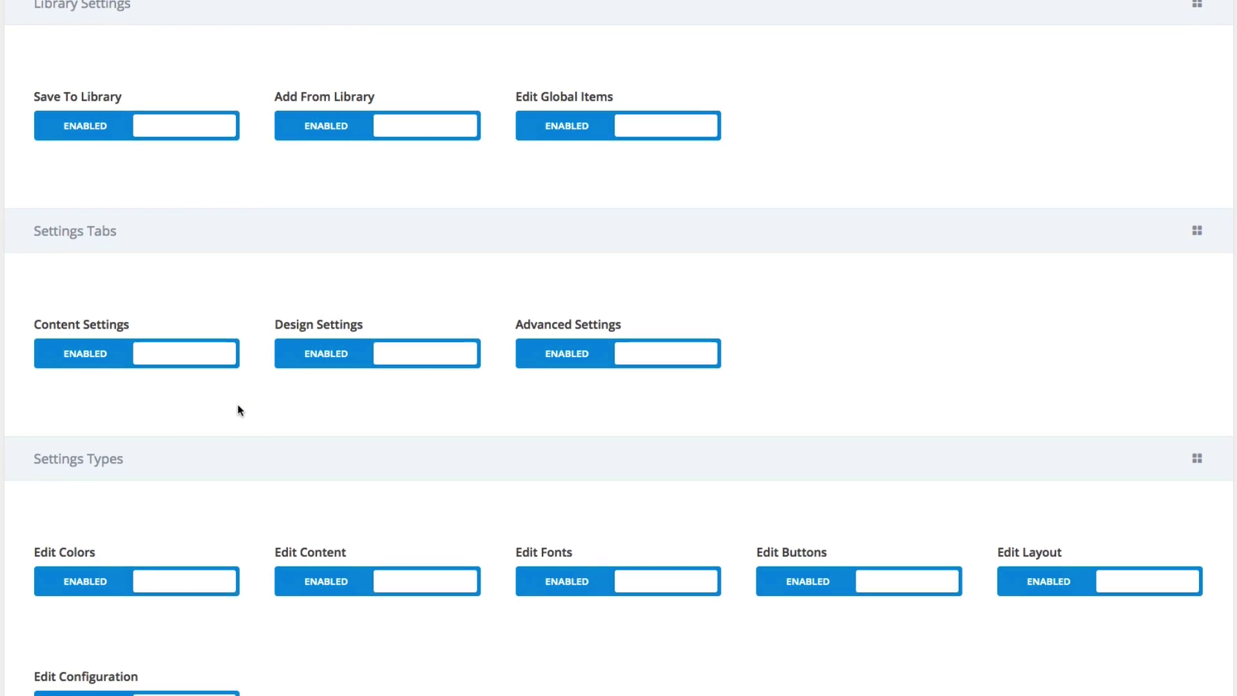
scroll(280, 403, "up", 2)
scroll(339, 401, "down", 5)
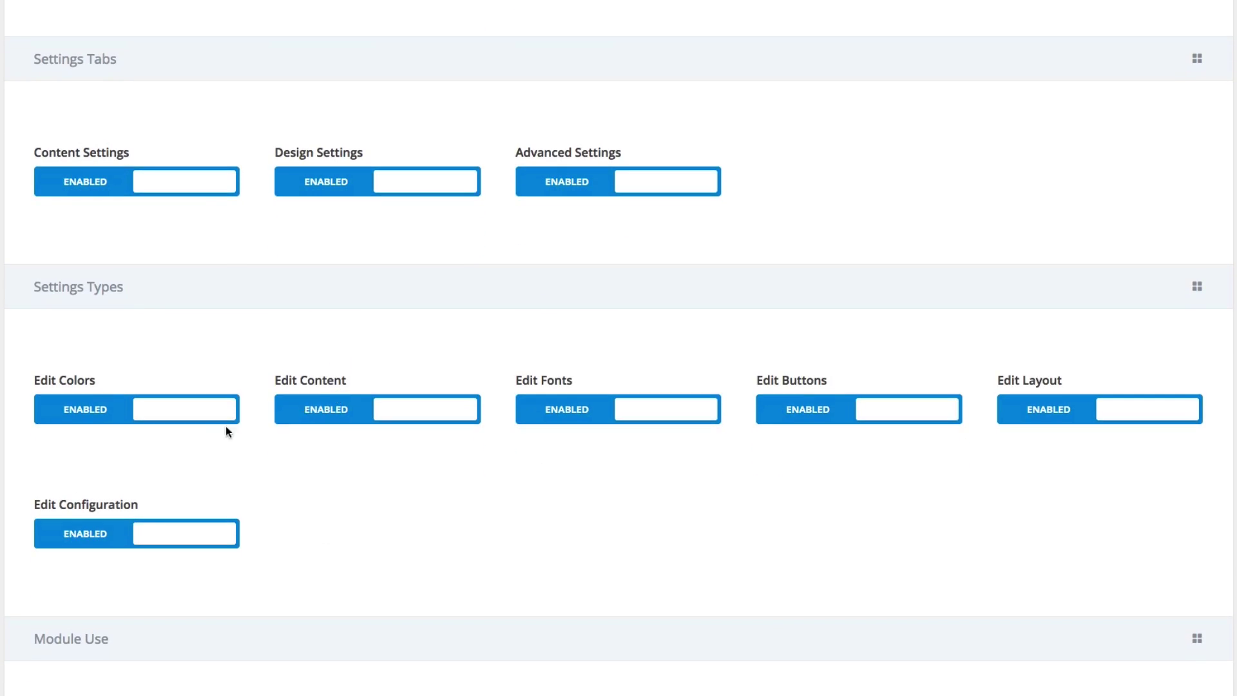
scroll(207, 430, "up", 3)
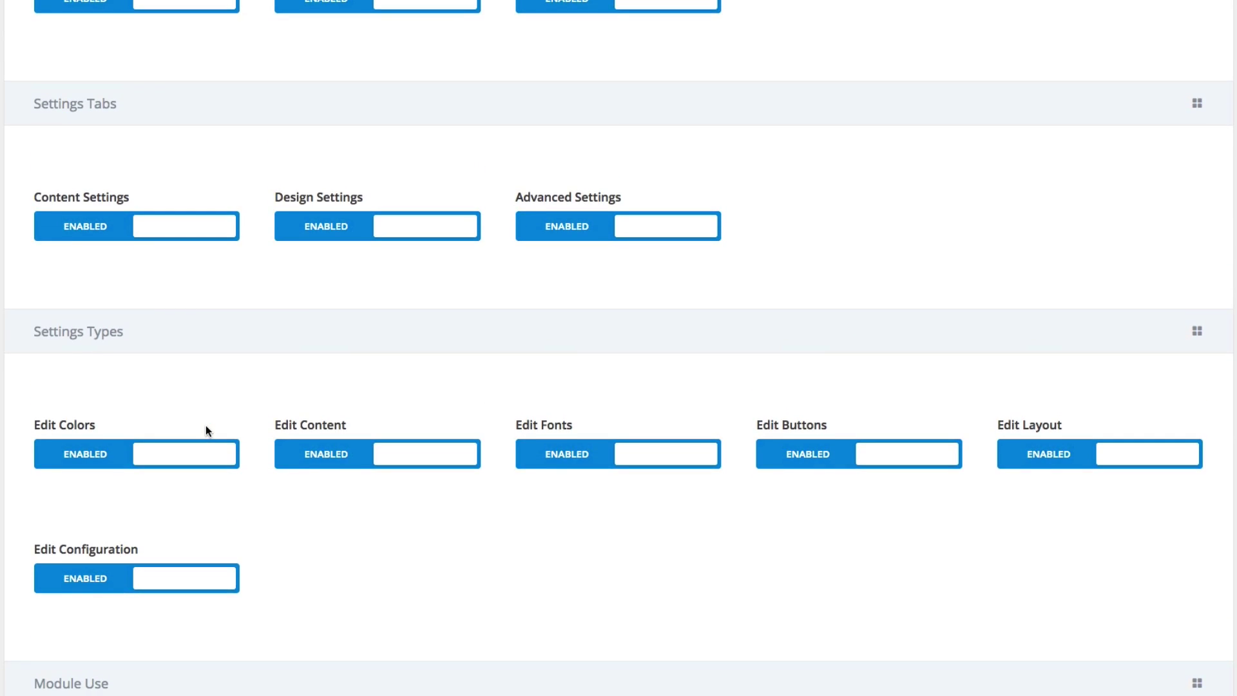
scroll(207, 431, "down", 2)
scroll(150, 271, "up", 2)
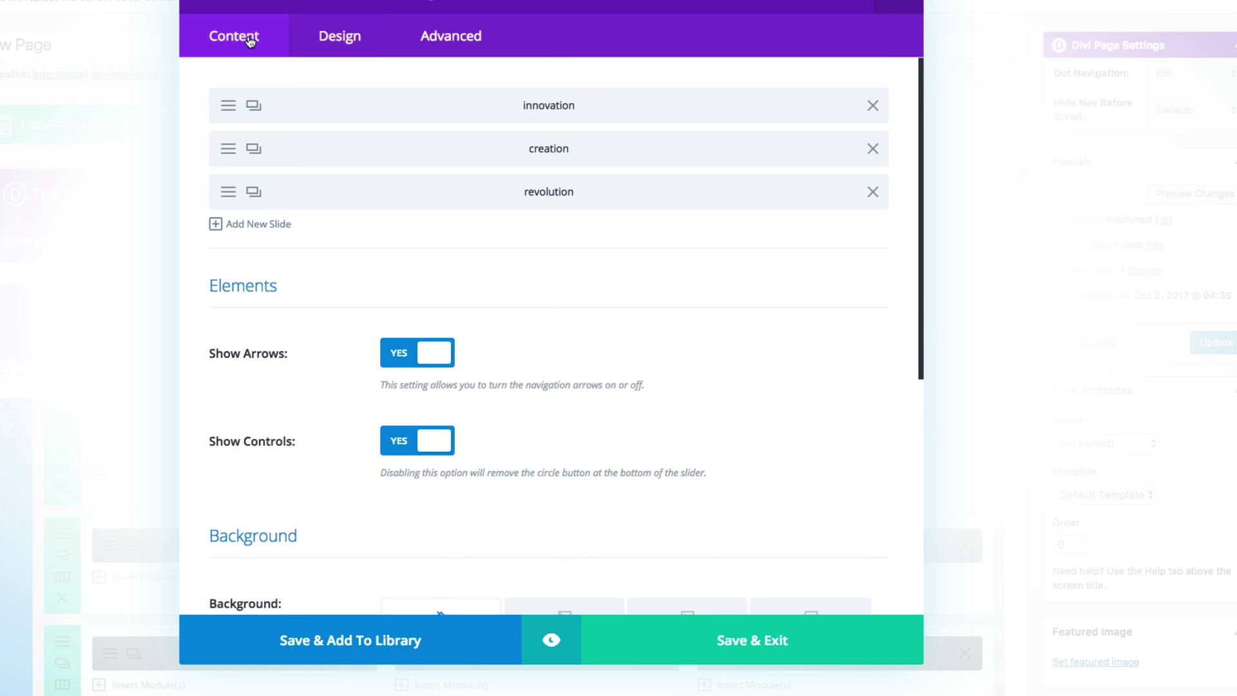
scroll(315, 289, "down", 6)
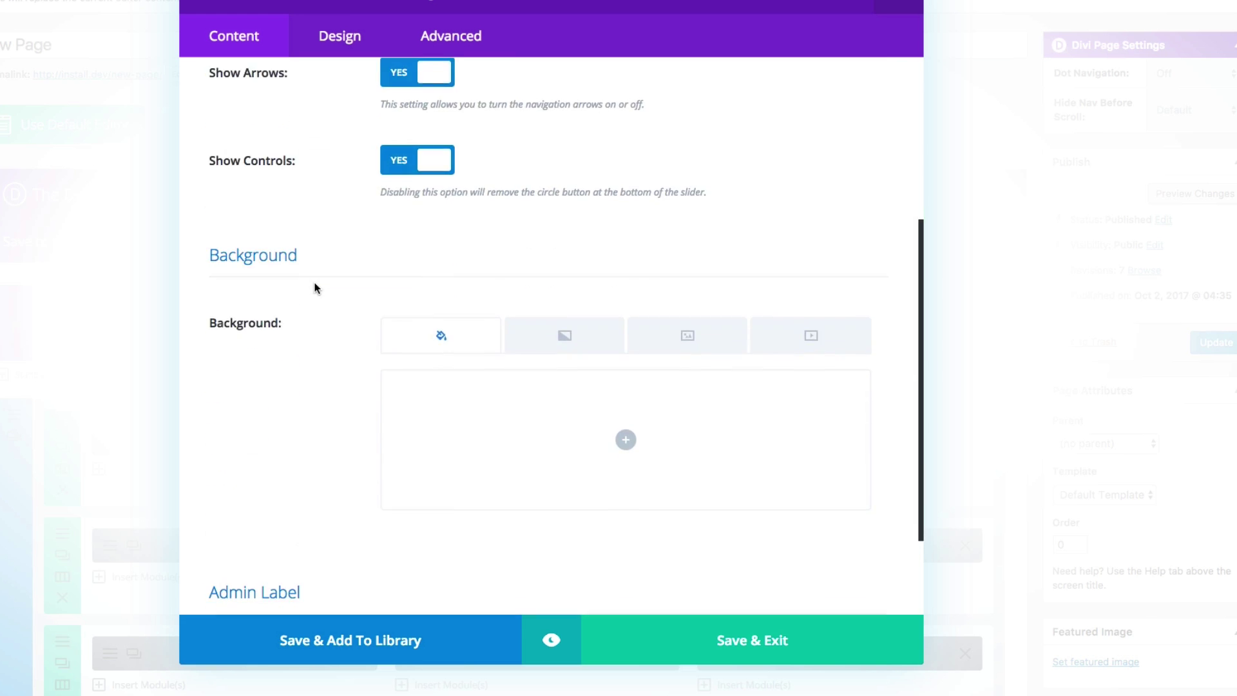
scroll(315, 288, "up", 6)
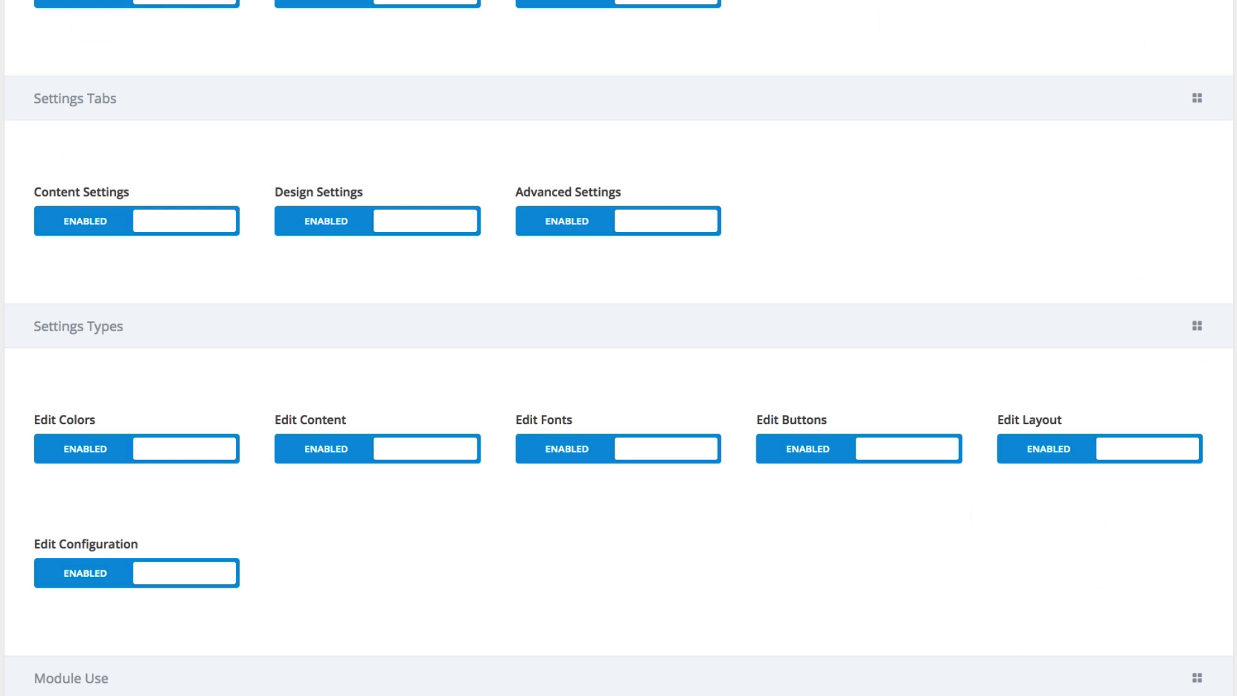
Try disabling the Editor role's Edit Configuration and Edit Layout permissions under Settings Types, and re-enable them
scroll(246, 468, "down", 2)
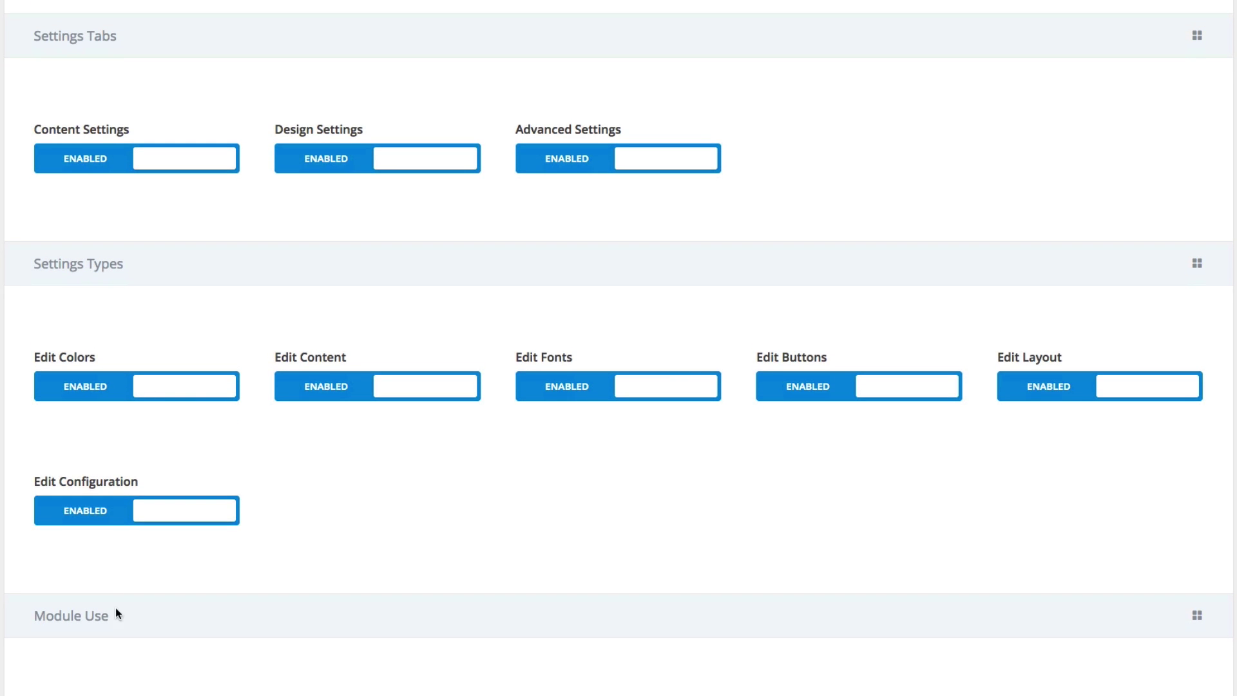
left_click(175, 514)
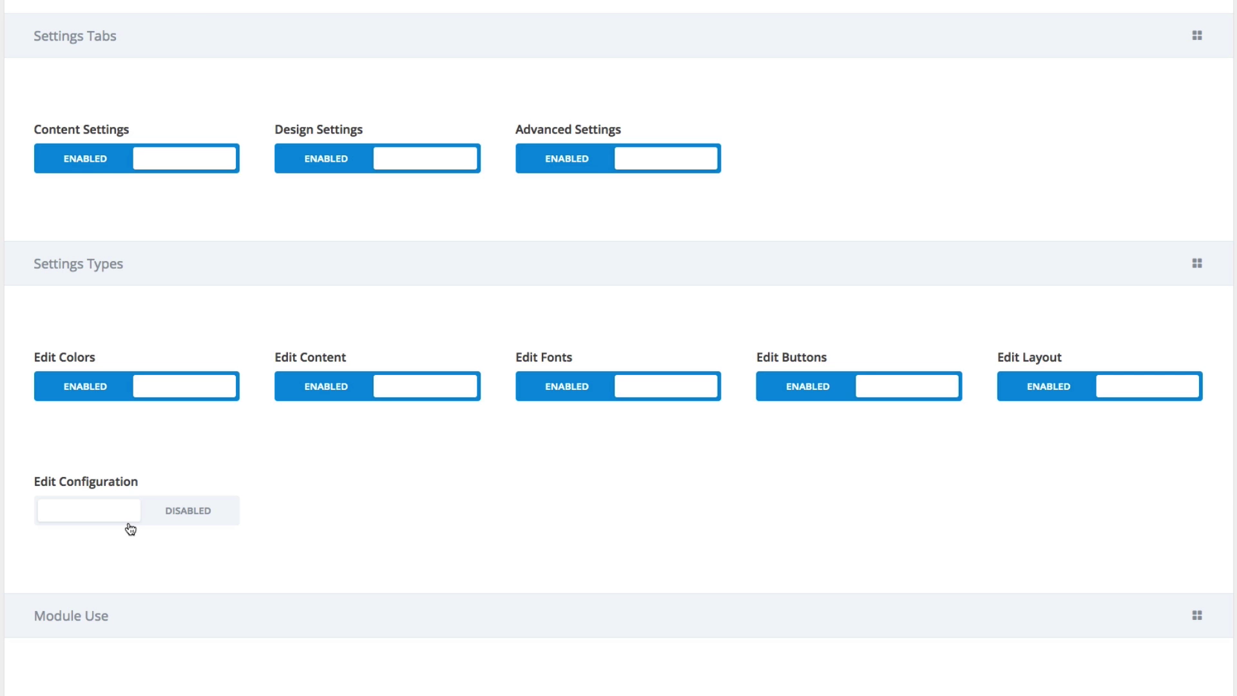
left_click(164, 516)
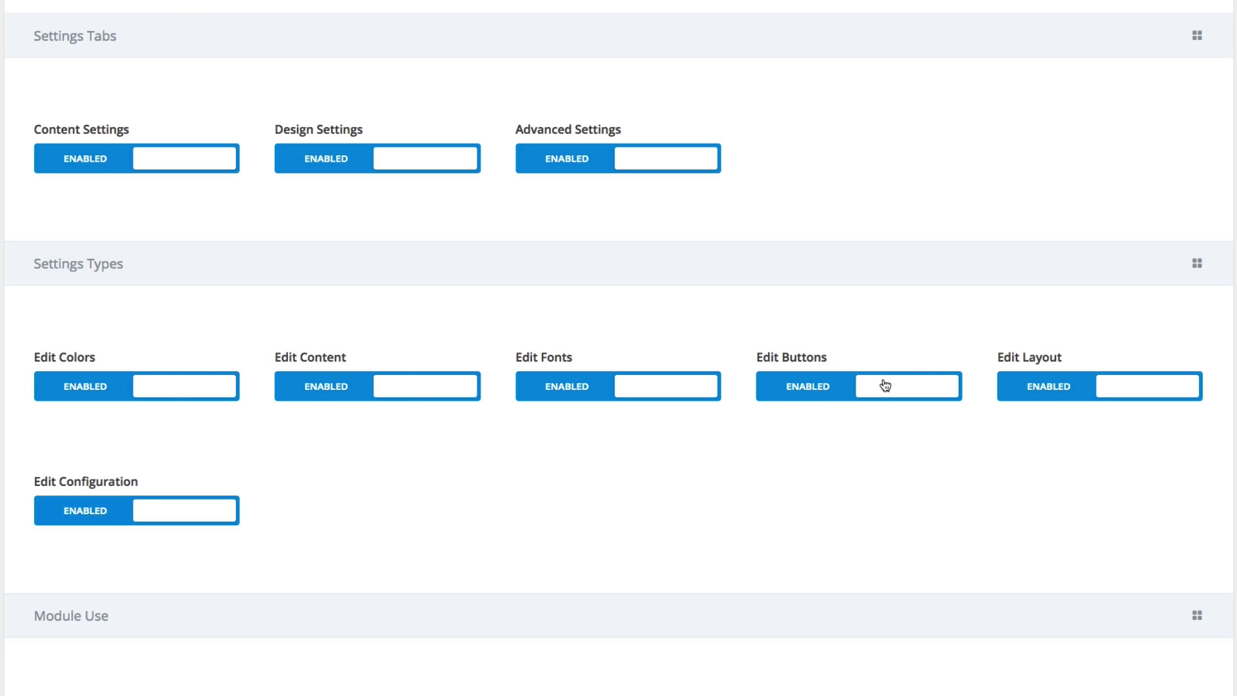
left_click(1091, 391)
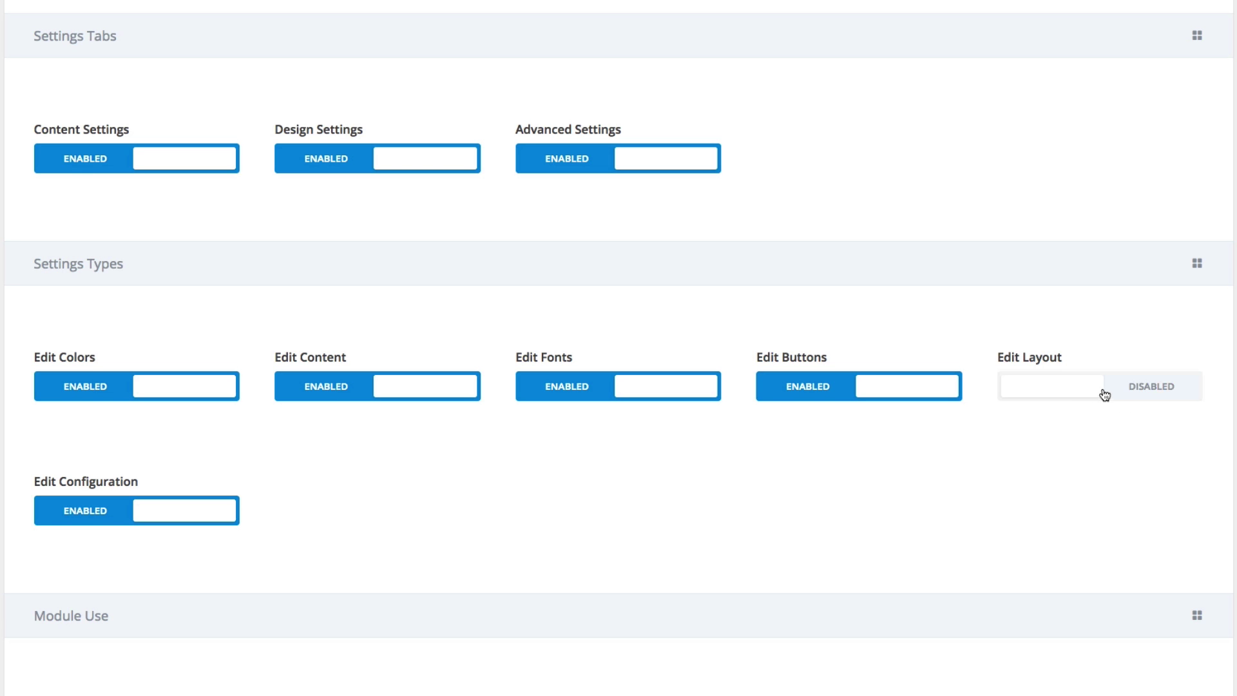
left_click(1133, 398)
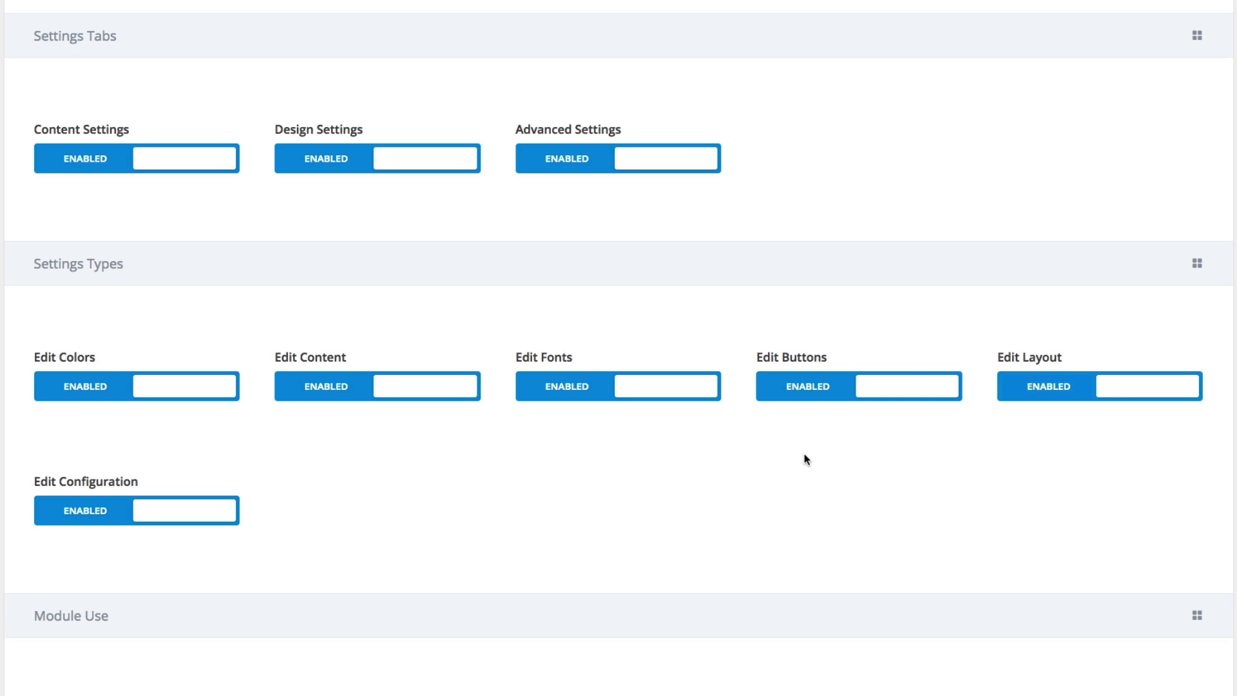
Disable Edit Configuration, Edit Layout, Edit Buttons, Edit Fonts and Edit Colors in the Editor role's Settings Types, leaving only Edit Content enabled
left_click(163, 511)
left_click_drag(1114, 374, 937, 403)
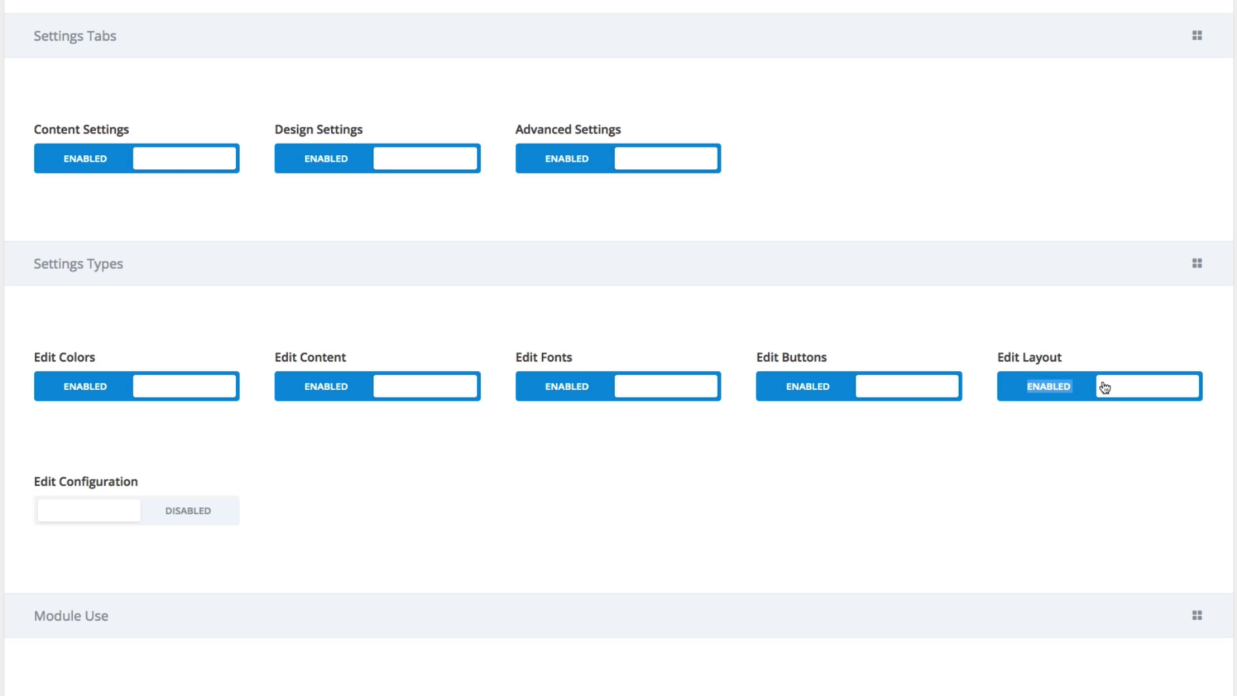
left_click(1027, 387)
left_click(905, 399)
left_click(657, 399)
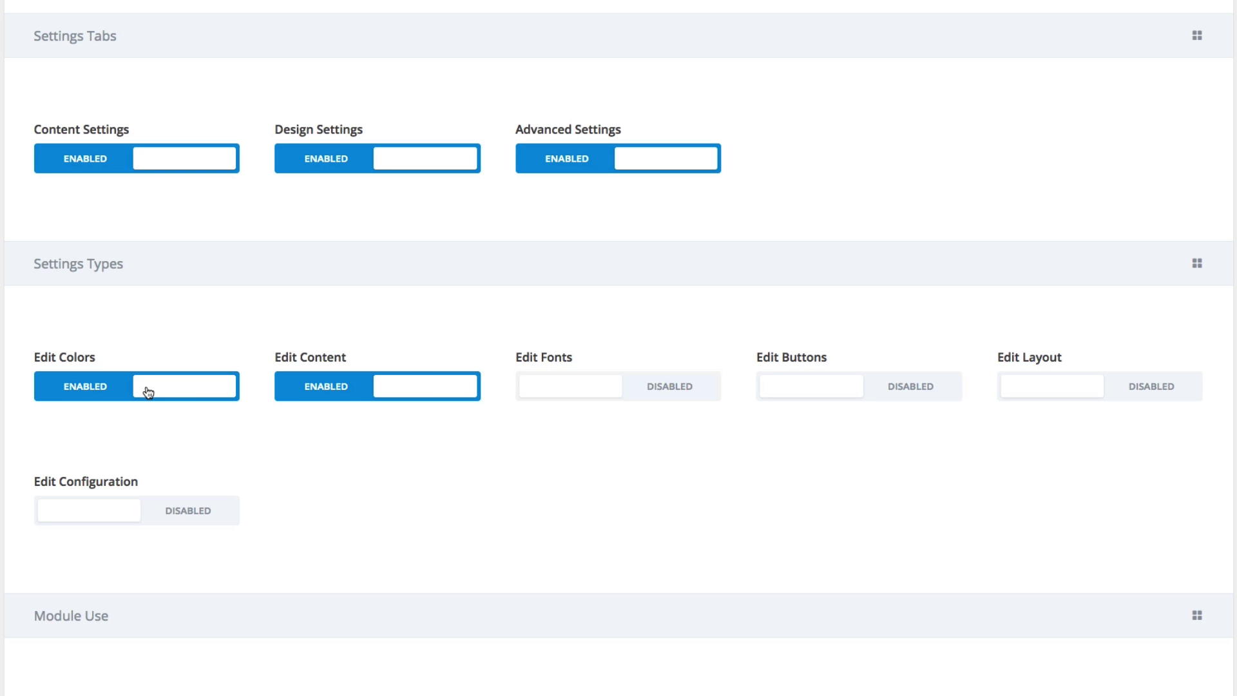
left_click(147, 389)
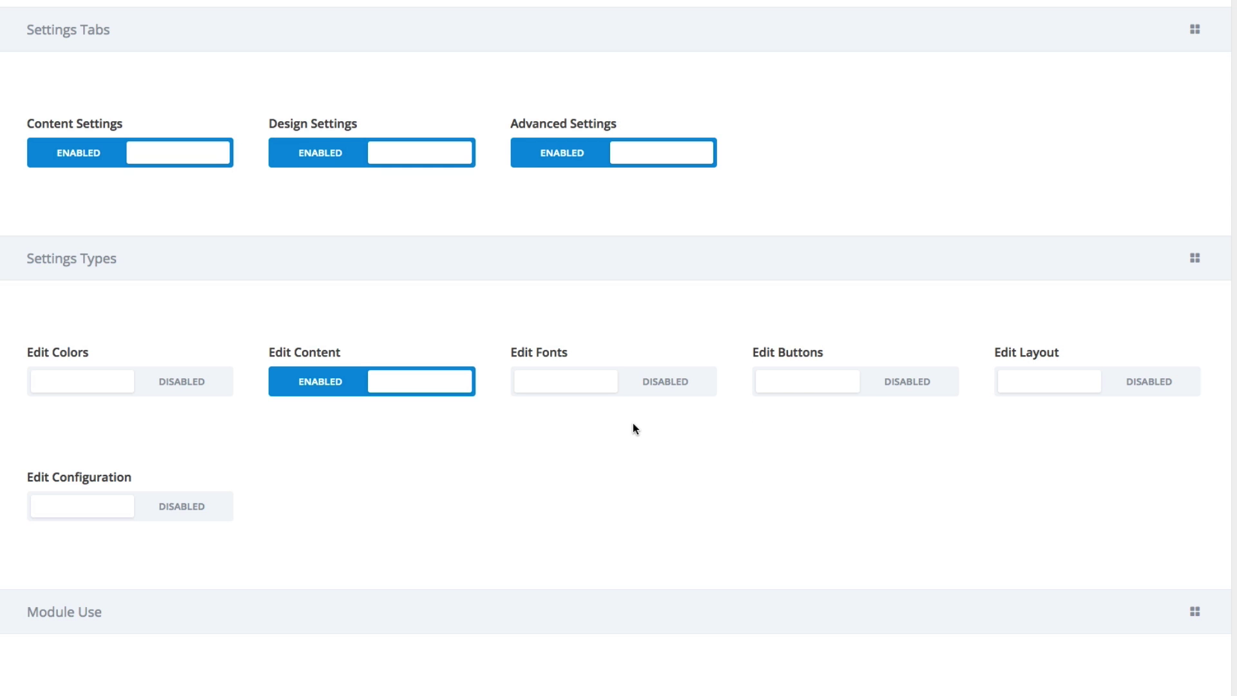
Examine the modules listed in the Editor role's Module Use section, from Accordion through Video Slider
scroll(633, 424, "down", 6)
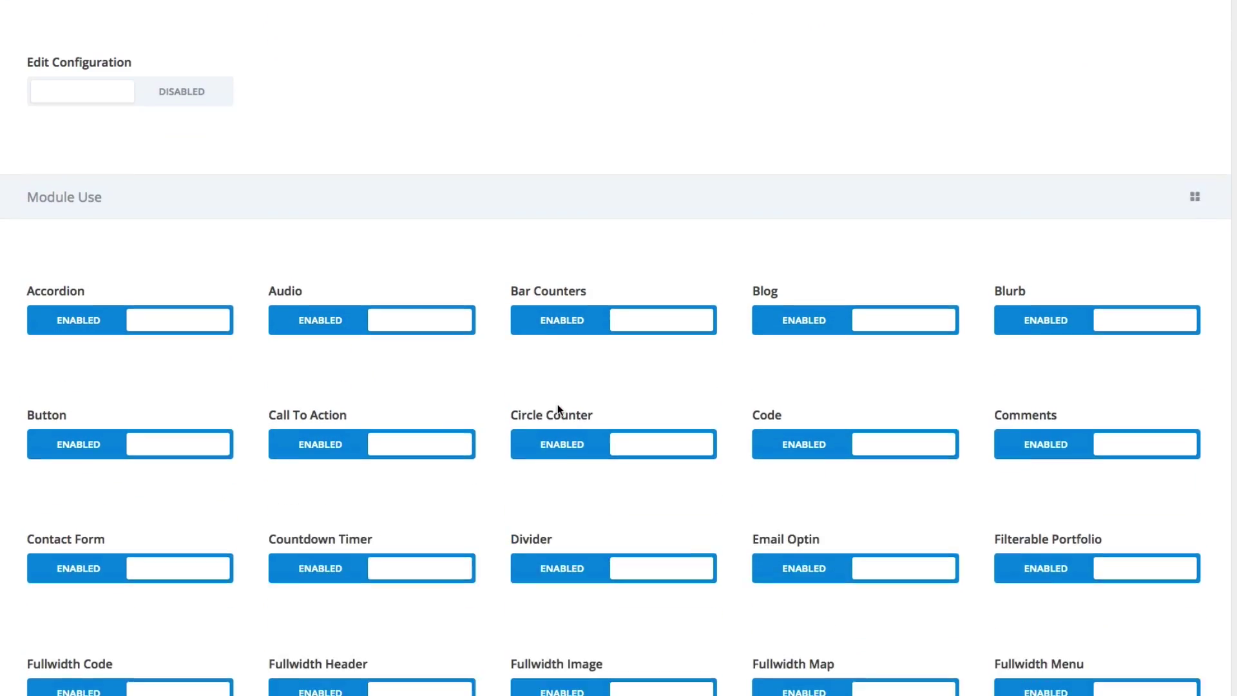
scroll(146, 241, "up", 1)
scroll(358, 261, "down", 1)
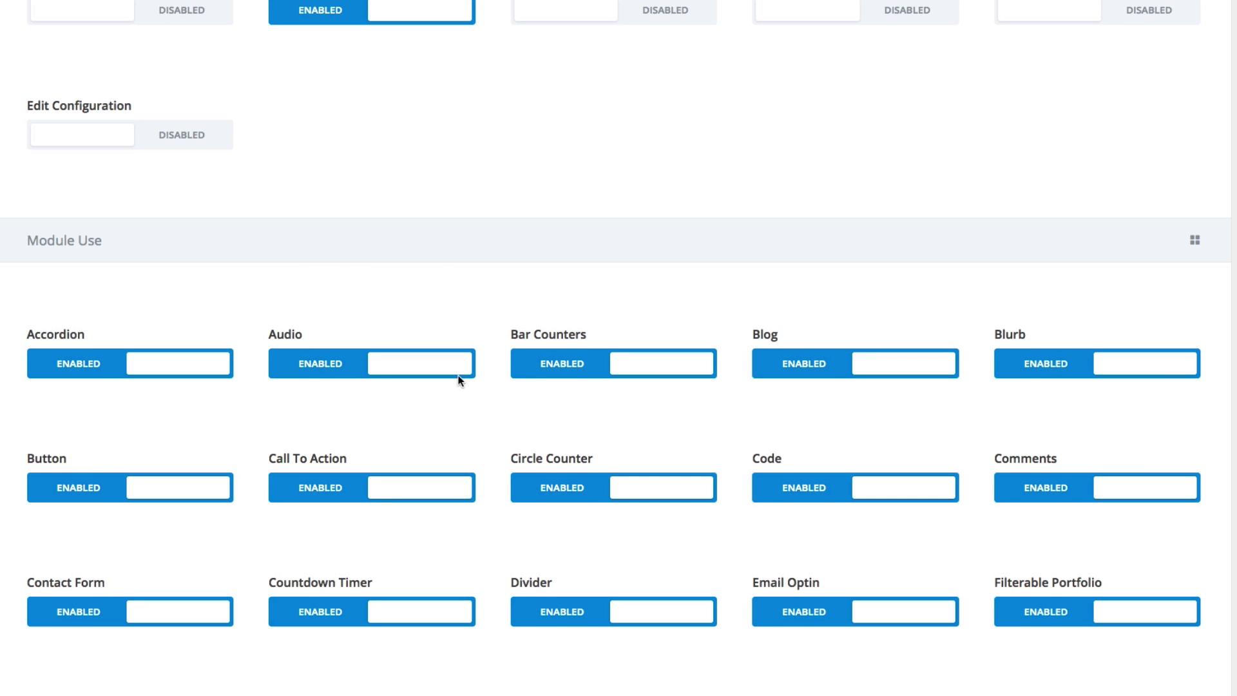
scroll(459, 381, "down", 9)
scroll(460, 381, "up", 4)
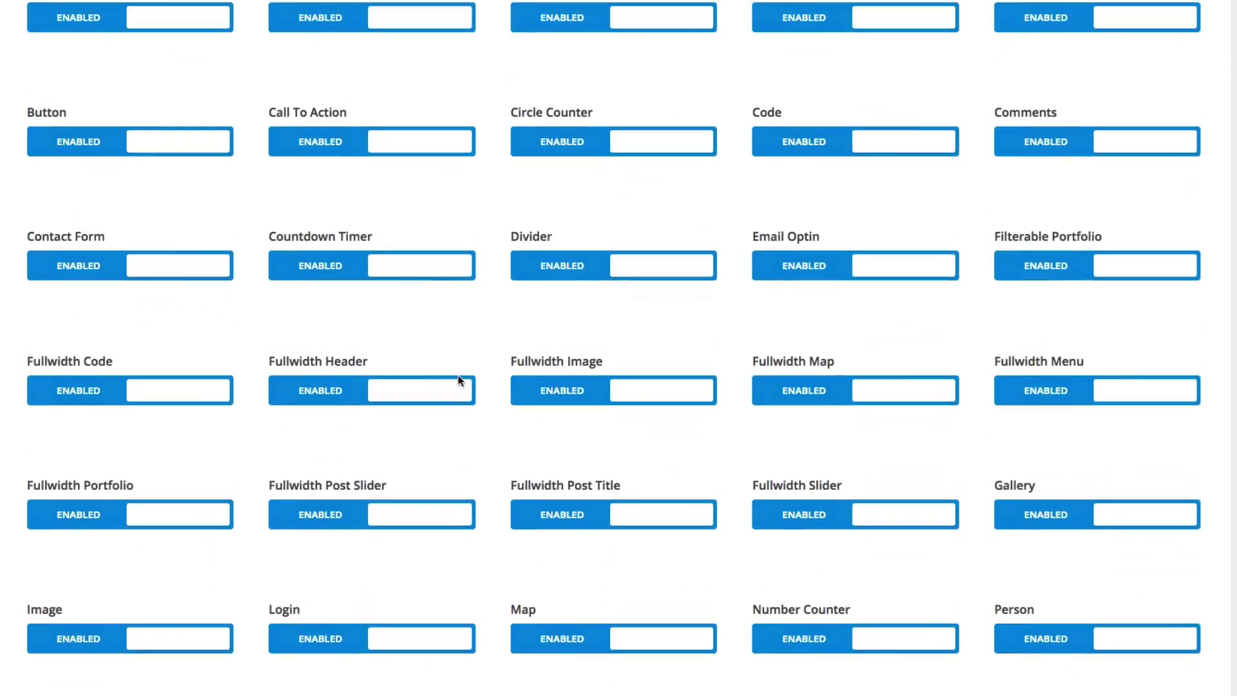
scroll(461, 380, "down", 7)
scroll(460, 380, "up", 3)
scroll(460, 380, "up", 7)
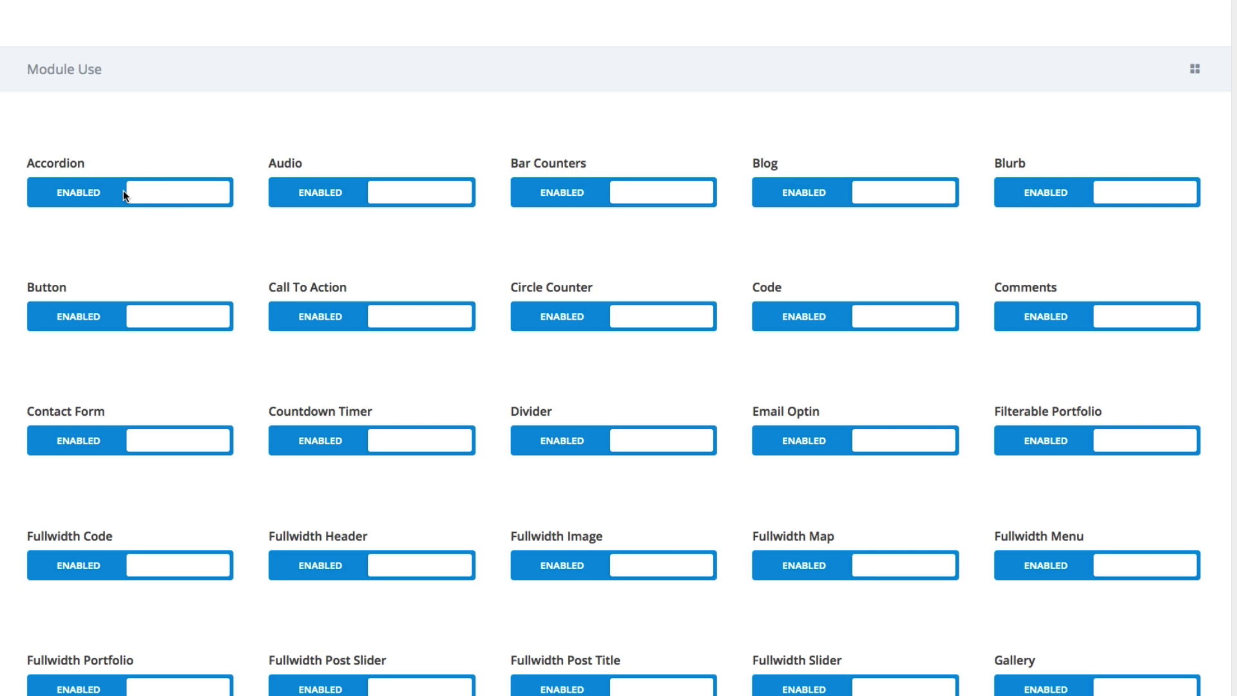
scroll(286, 281, "down", 8)
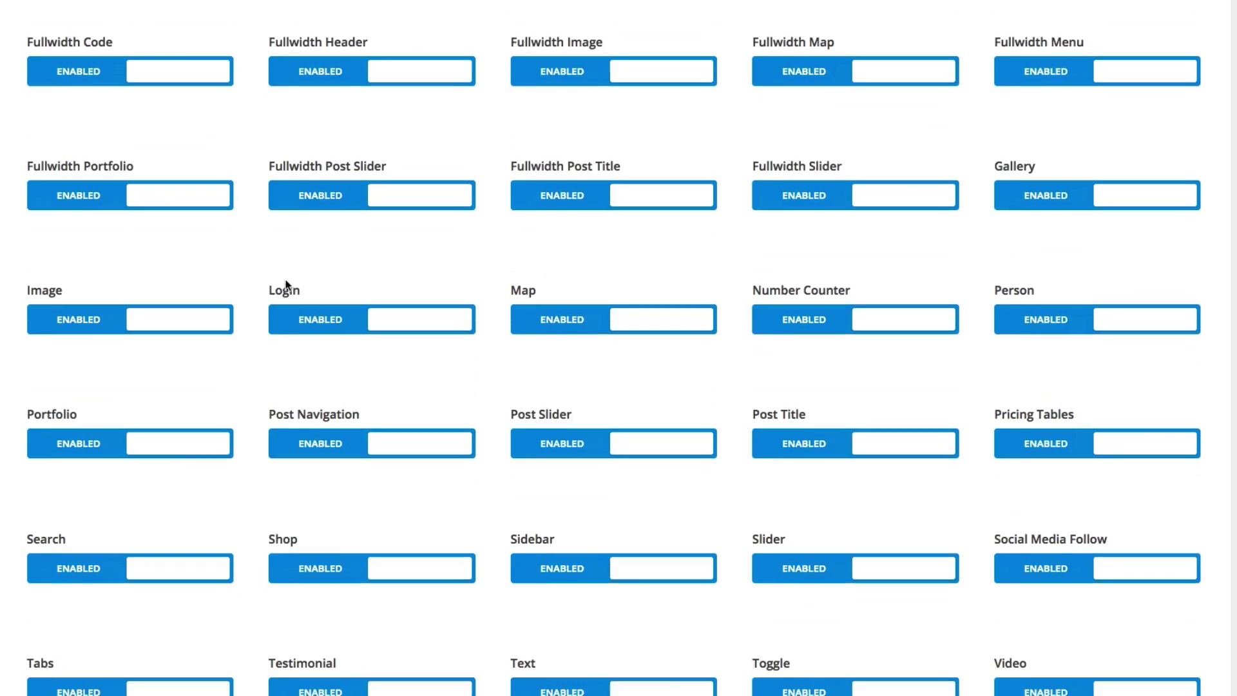
scroll(286, 281, "down", 2)
scroll(286, 282, "up", 2)
scroll(287, 282, "down", 3)
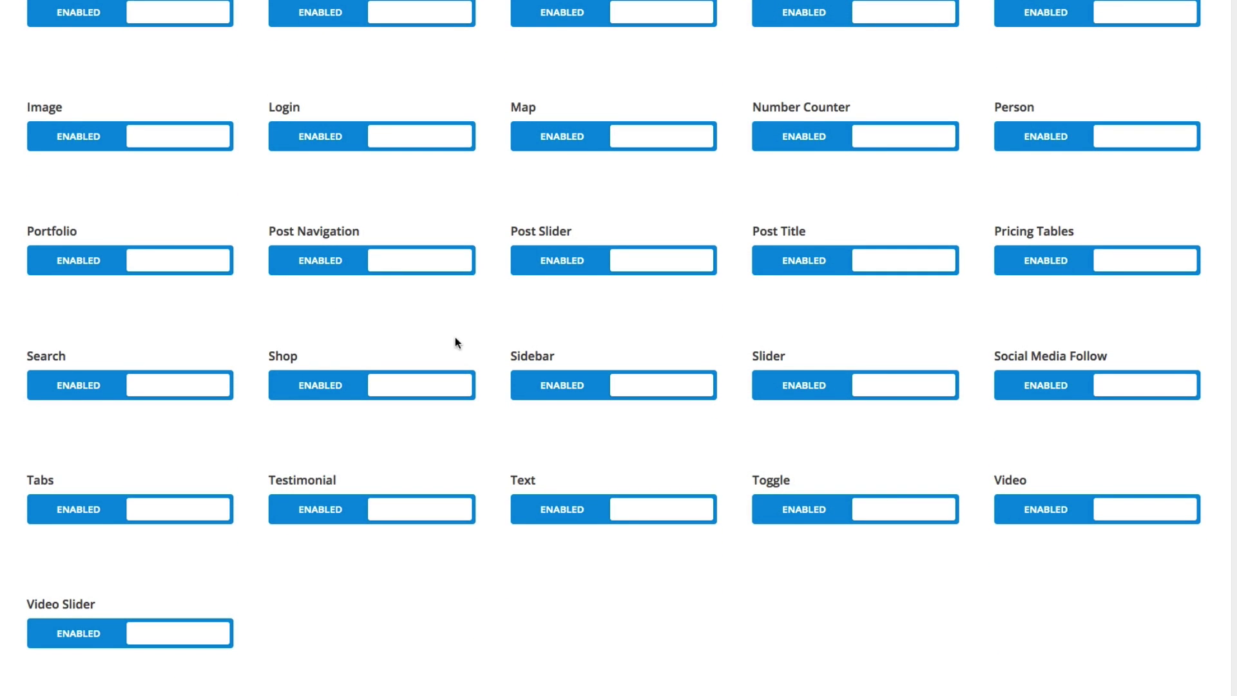
Disable the Shop module for the Editor role in the Module Use section
left_click(378, 388)
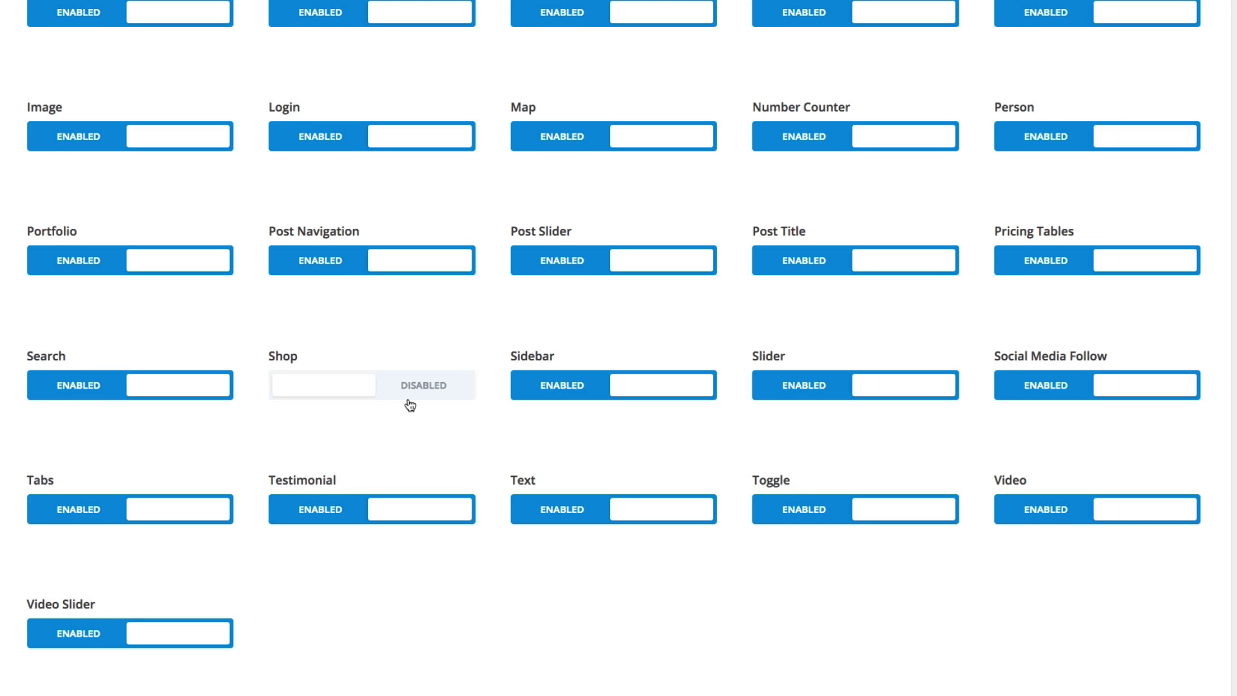
Disable the Filterable Portfolio, Fullwidth Portfolio and Portfolio modules for the Editor role in the Module Use section
scroll(409, 403, "up", 1)
scroll(410, 405, "down", 1)
scroll(409, 400, "up", 5)
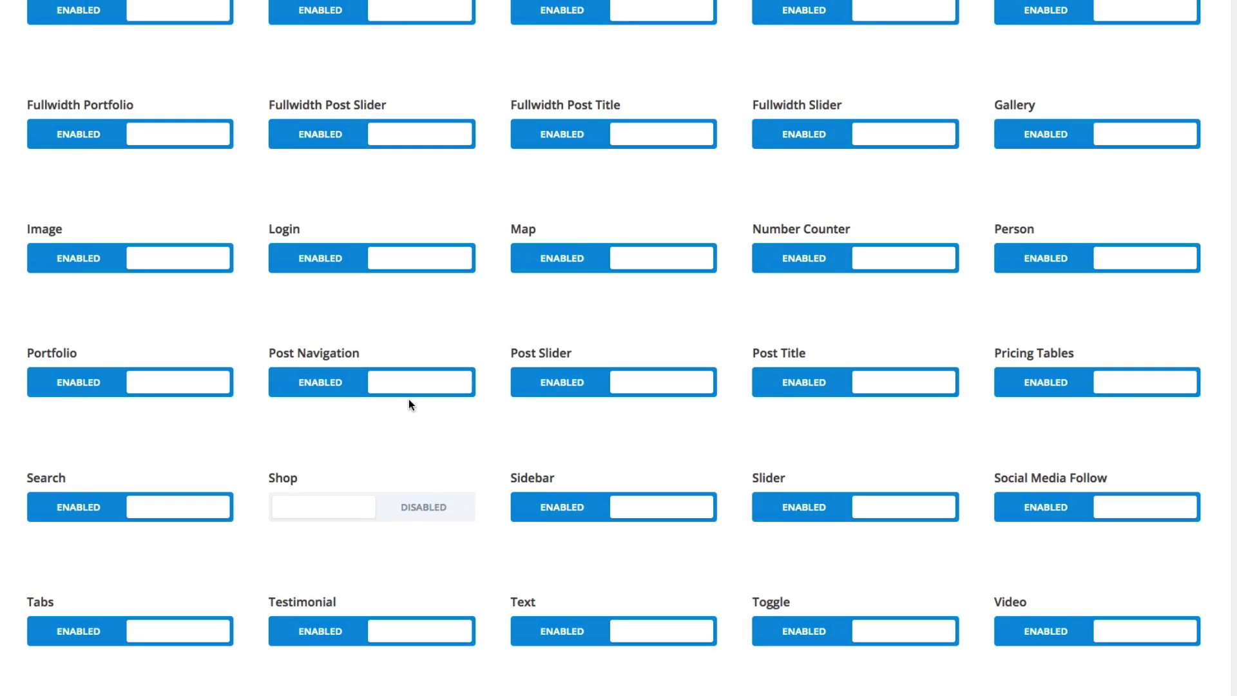
scroll(408, 401, "up", 2)
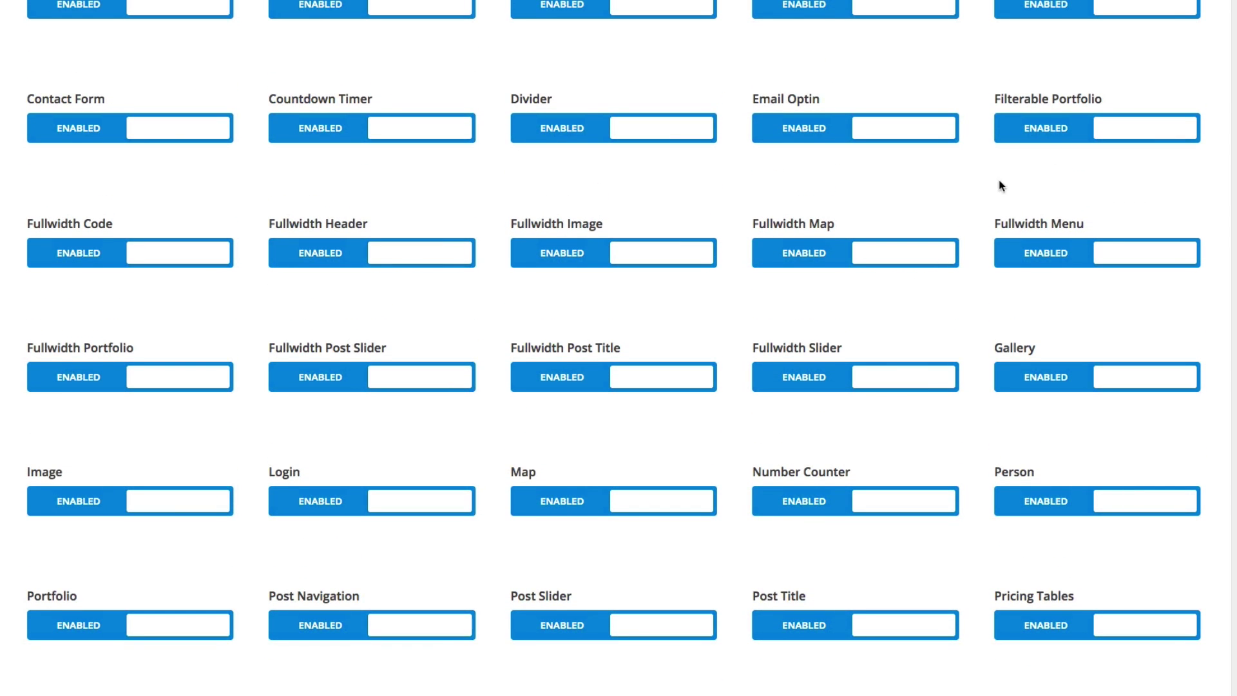
left_click(1123, 132)
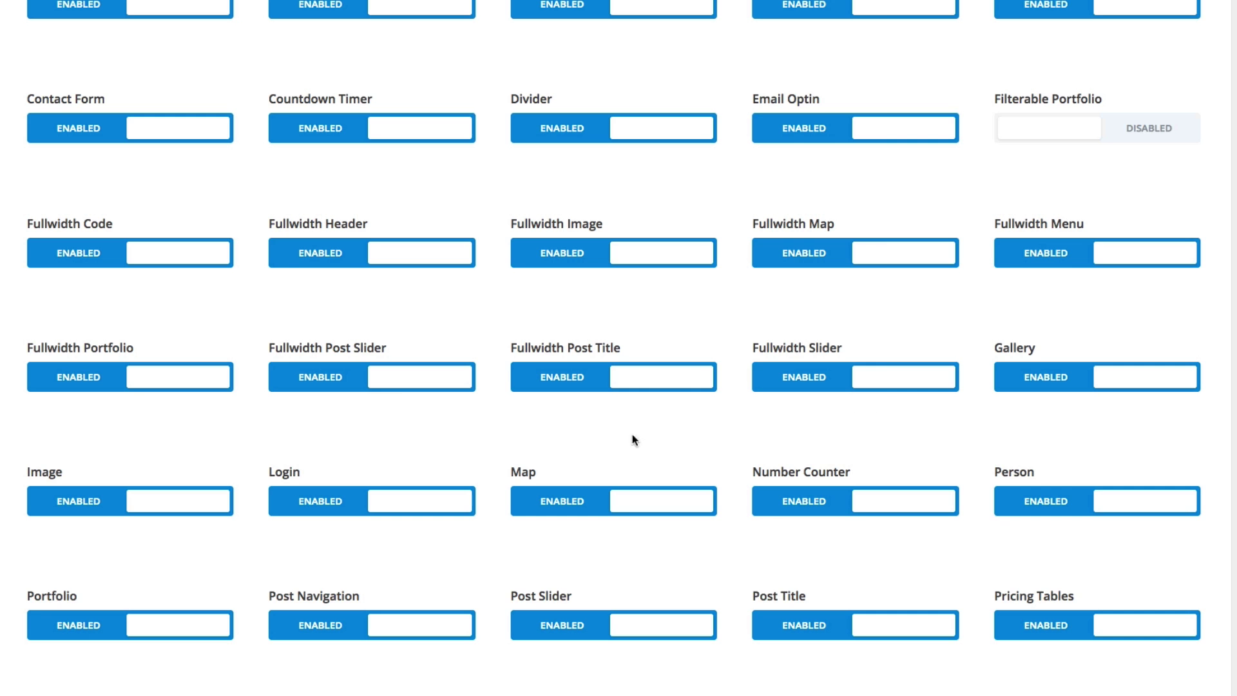
left_click(175, 384)
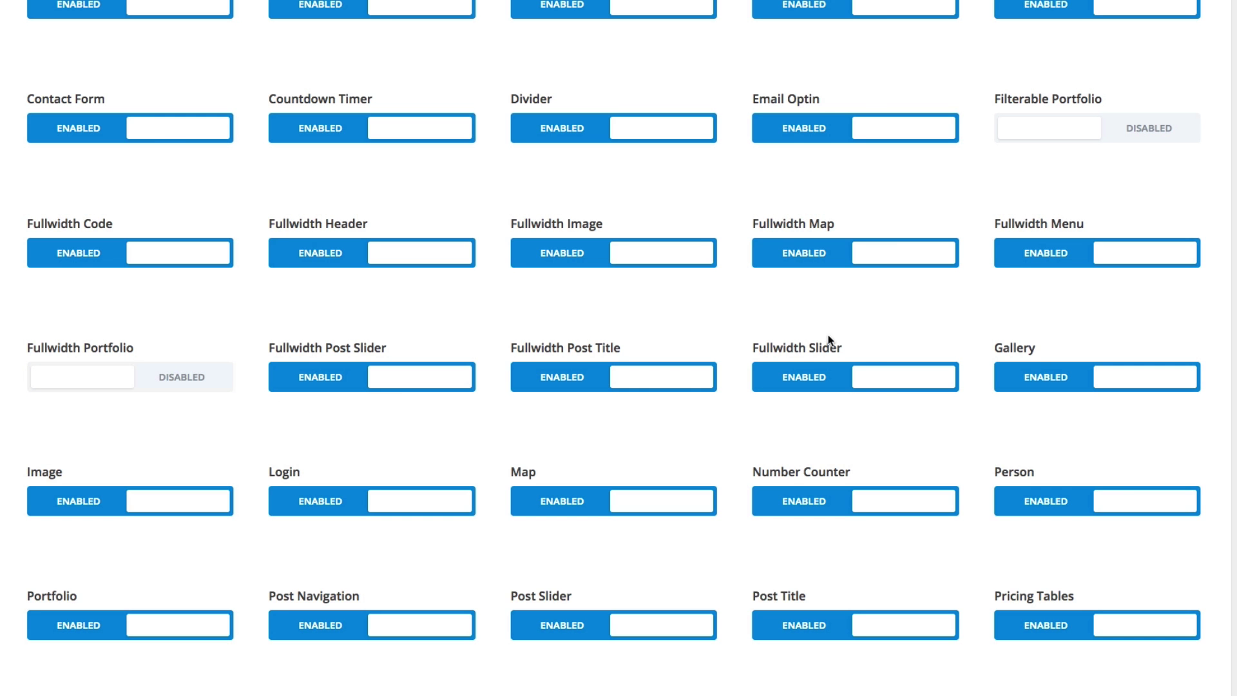
scroll(903, 336, "down", 3)
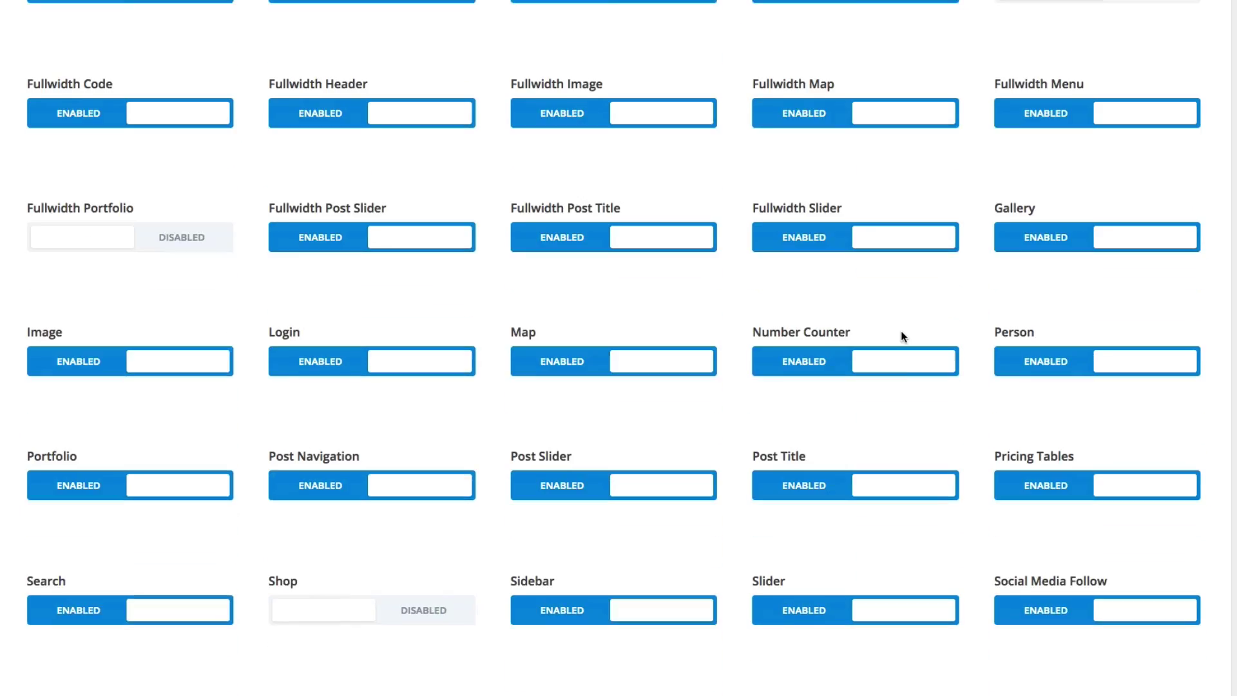
left_click(134, 426)
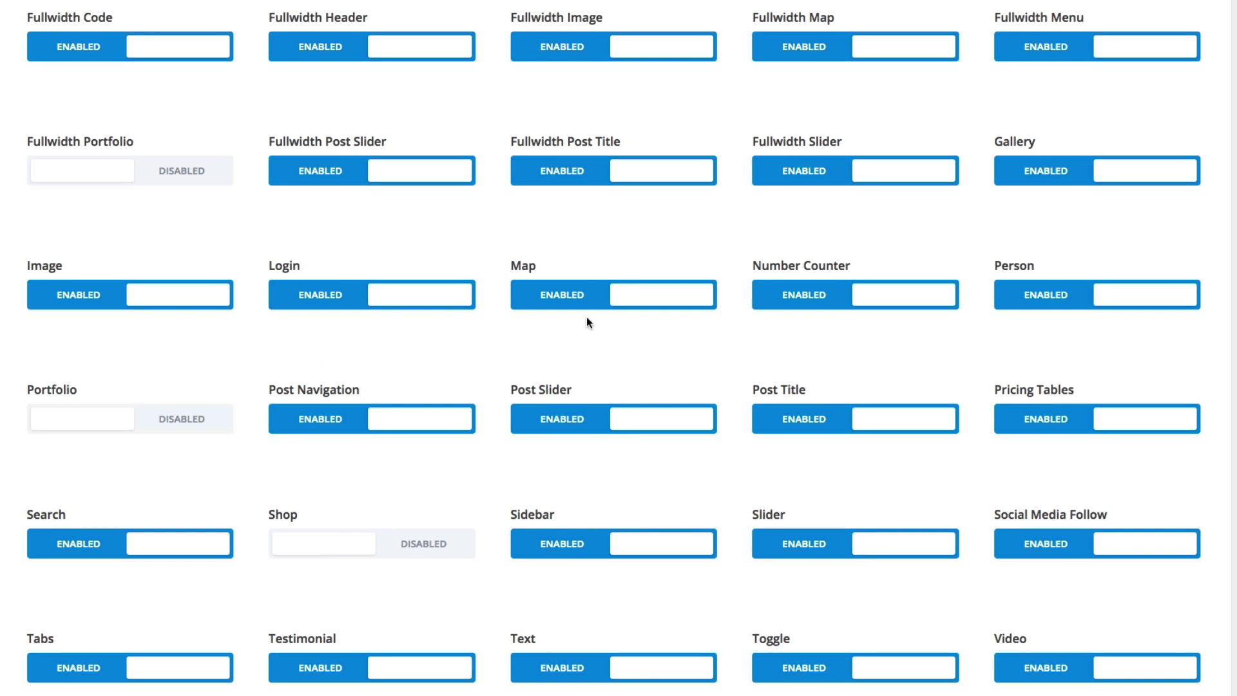
Examine the Editor role's remaining Module Use permissions and the Portability section below them
scroll(559, 331, "up", 2)
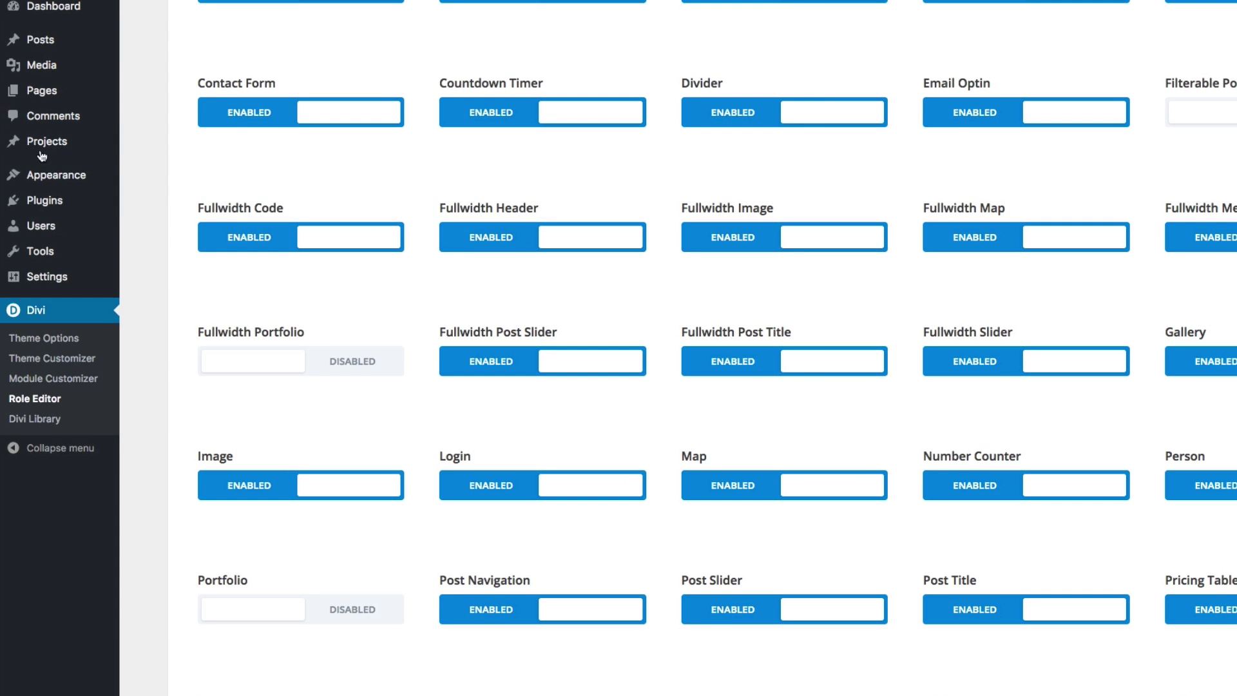
mouse_move(62, 152)
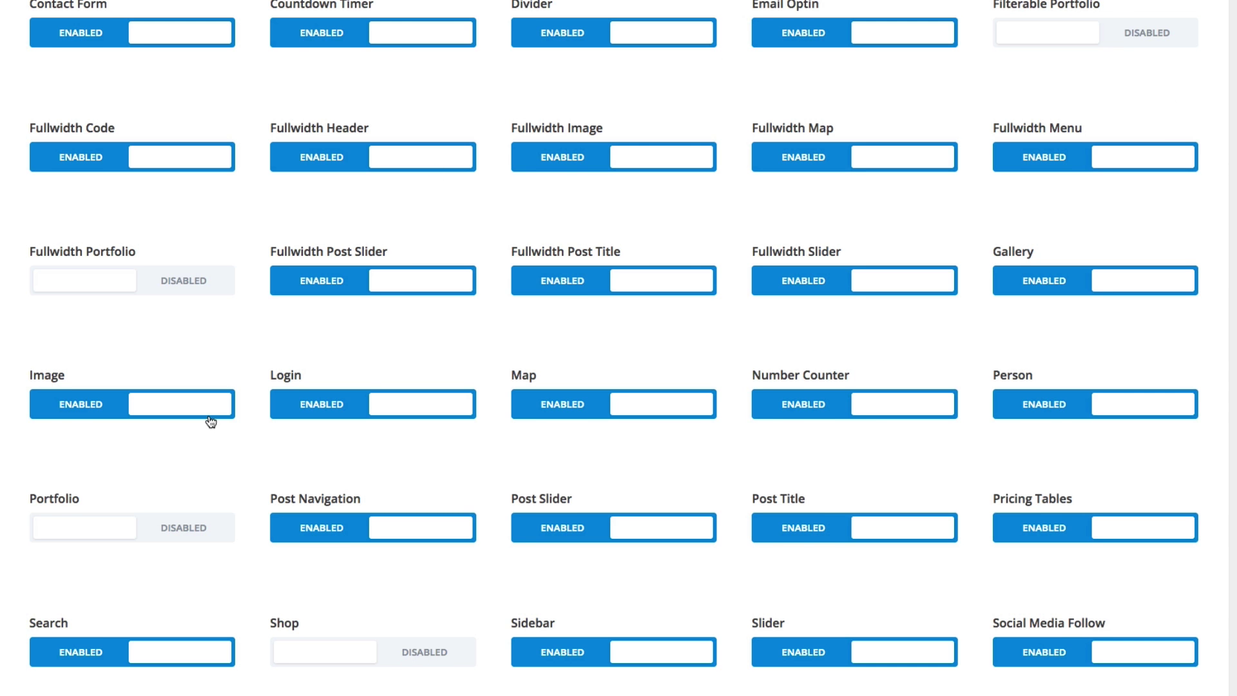
scroll(213, 423, "down", 2)
scroll(209, 420, "down", 2)
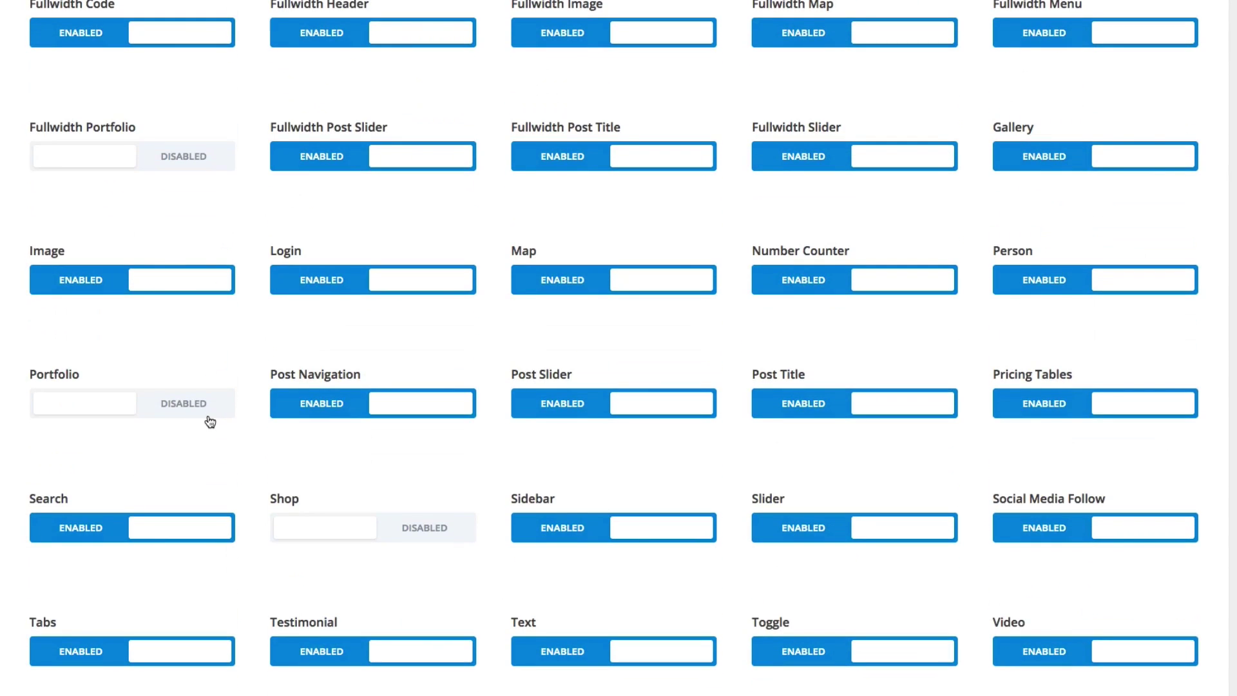
scroll(210, 421, "down", 3)
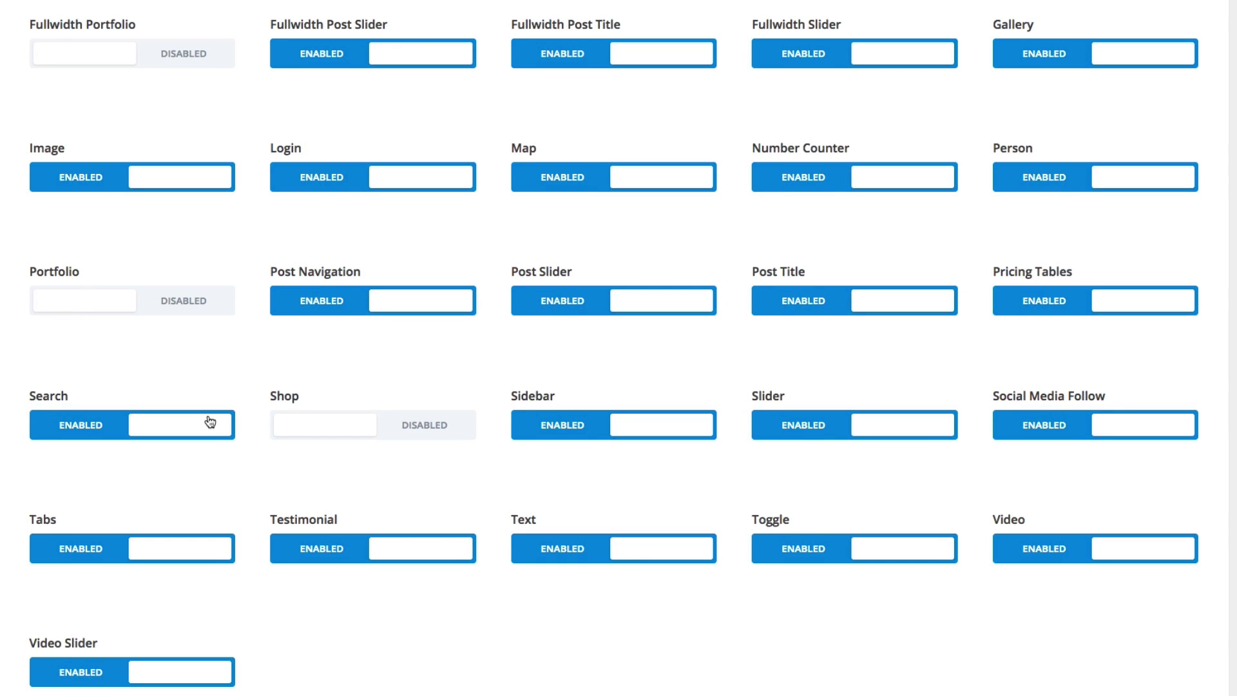
scroll(969, 434, "up", 5)
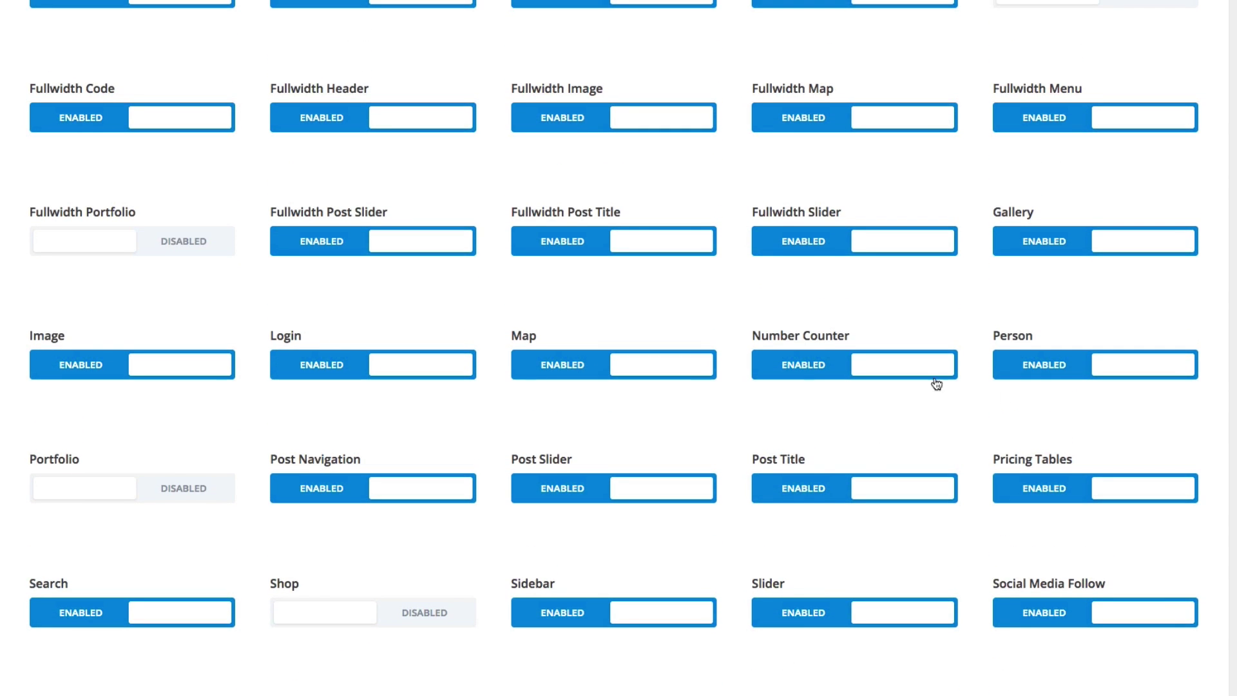
scroll(608, 384, "down", 5)
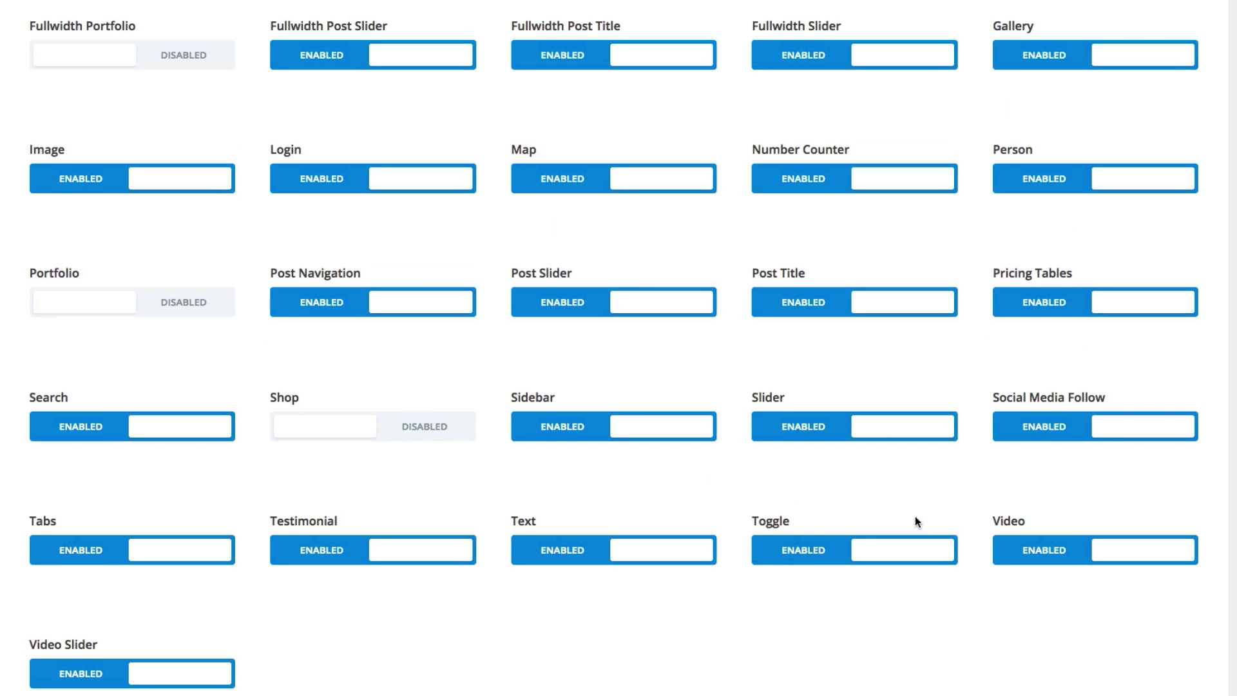
scroll(500, 447, "up", 9)
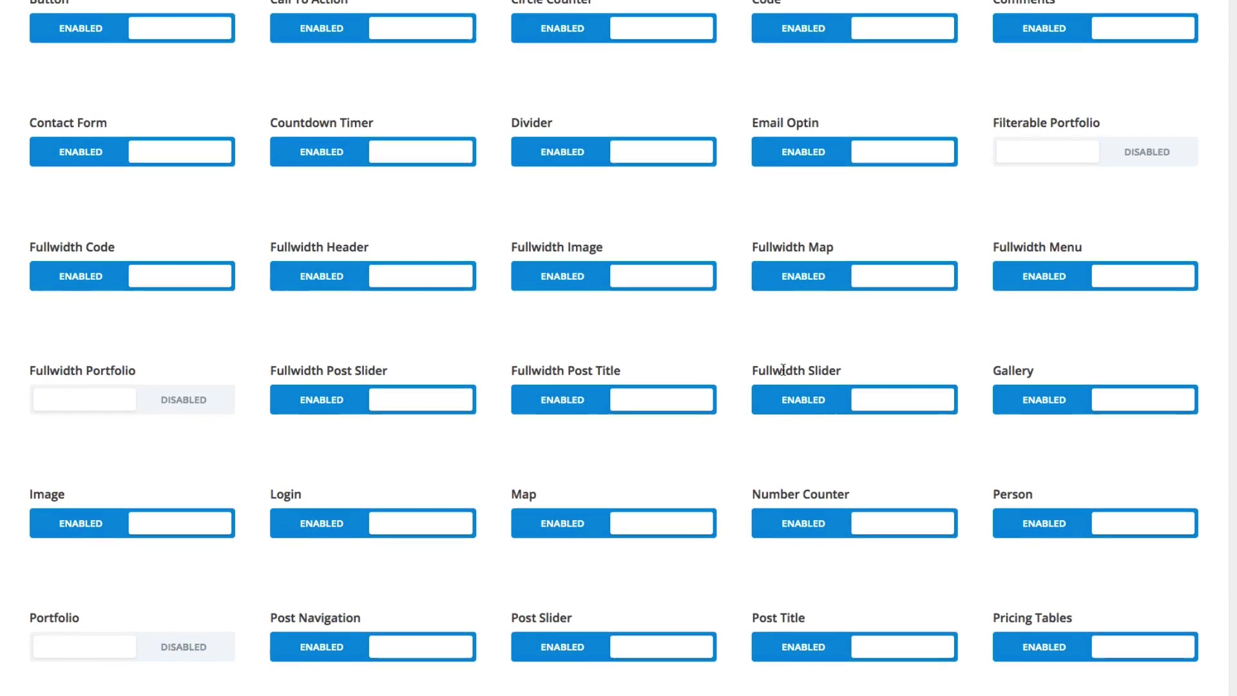
scroll(722, 373, "up", 6)
scroll(722, 373, "down", 4)
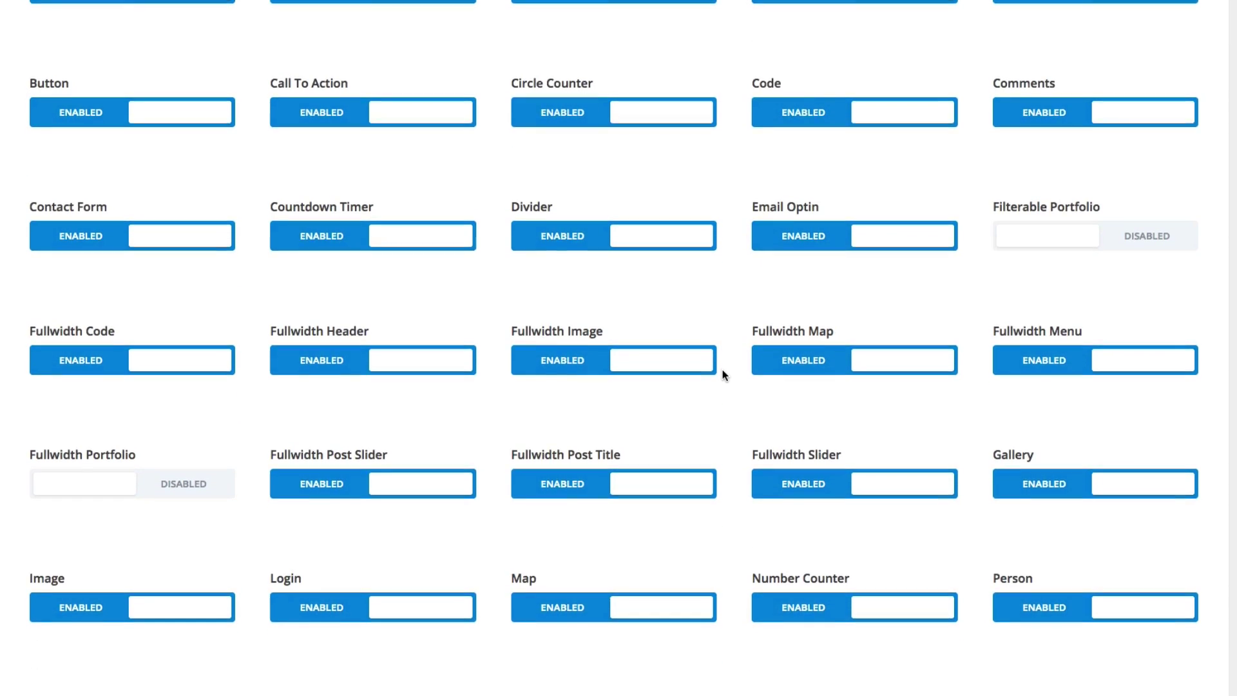
scroll(723, 371, "down", 15)
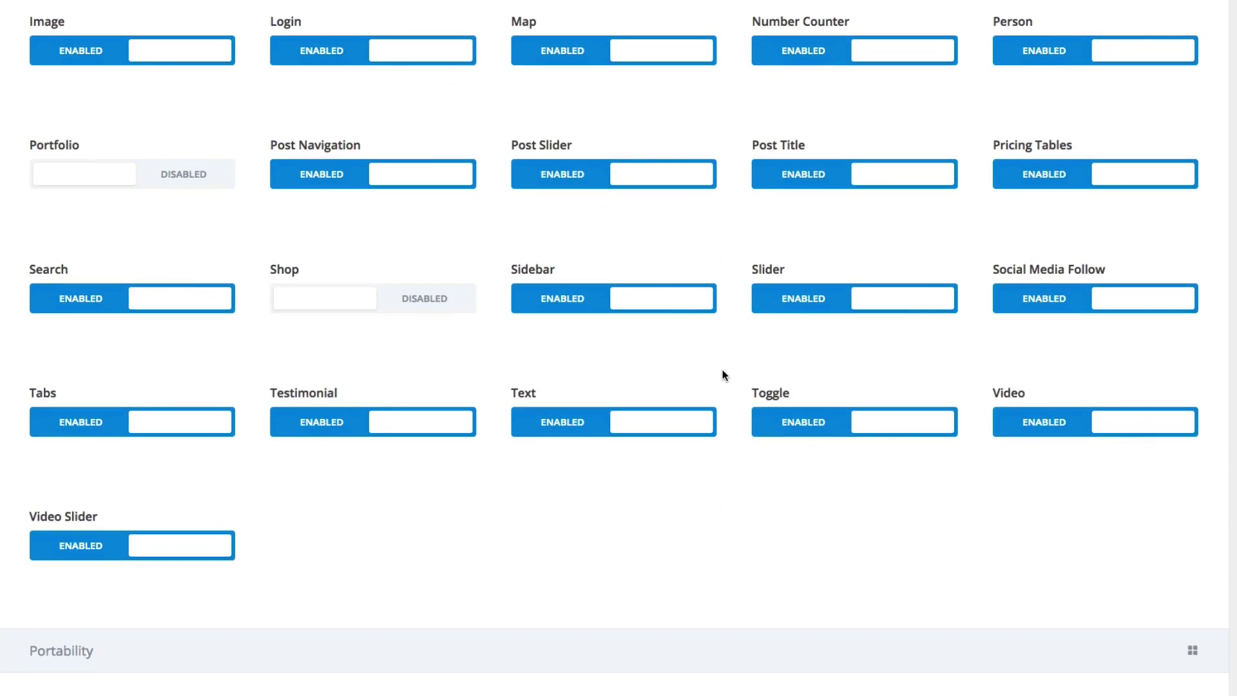
scroll(765, 374, "down", 5)
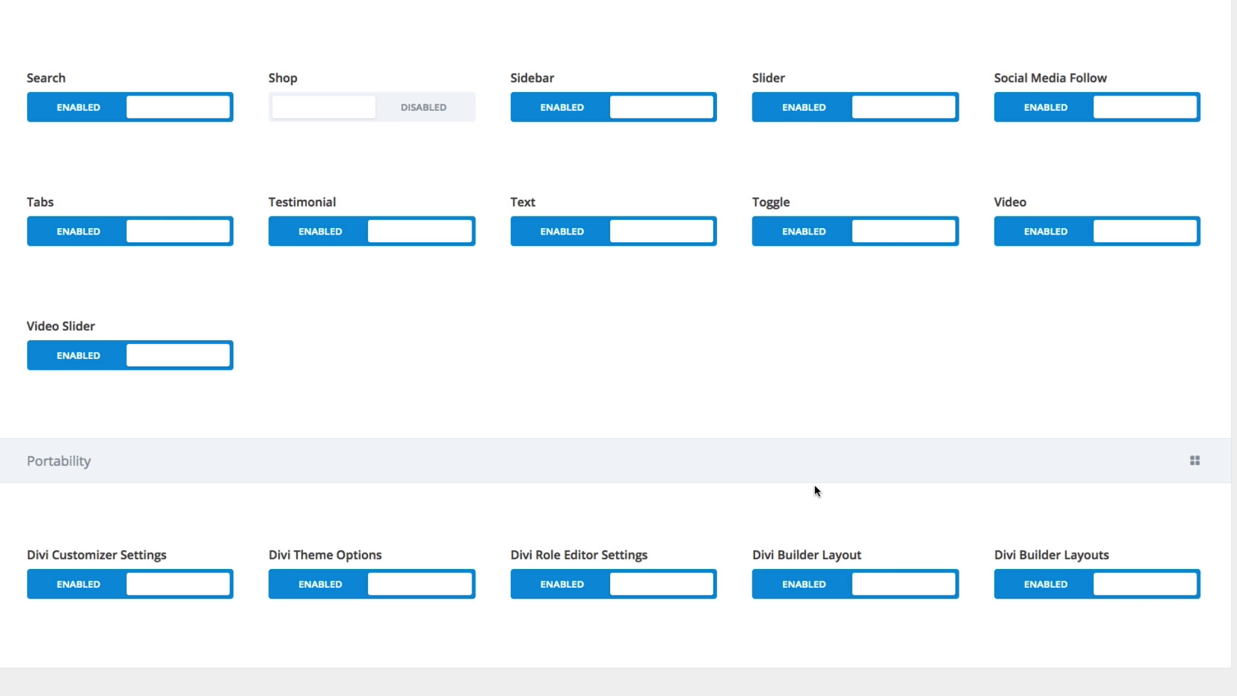
scroll(815, 486, "up", 2)
scroll(815, 491, "down", 2)
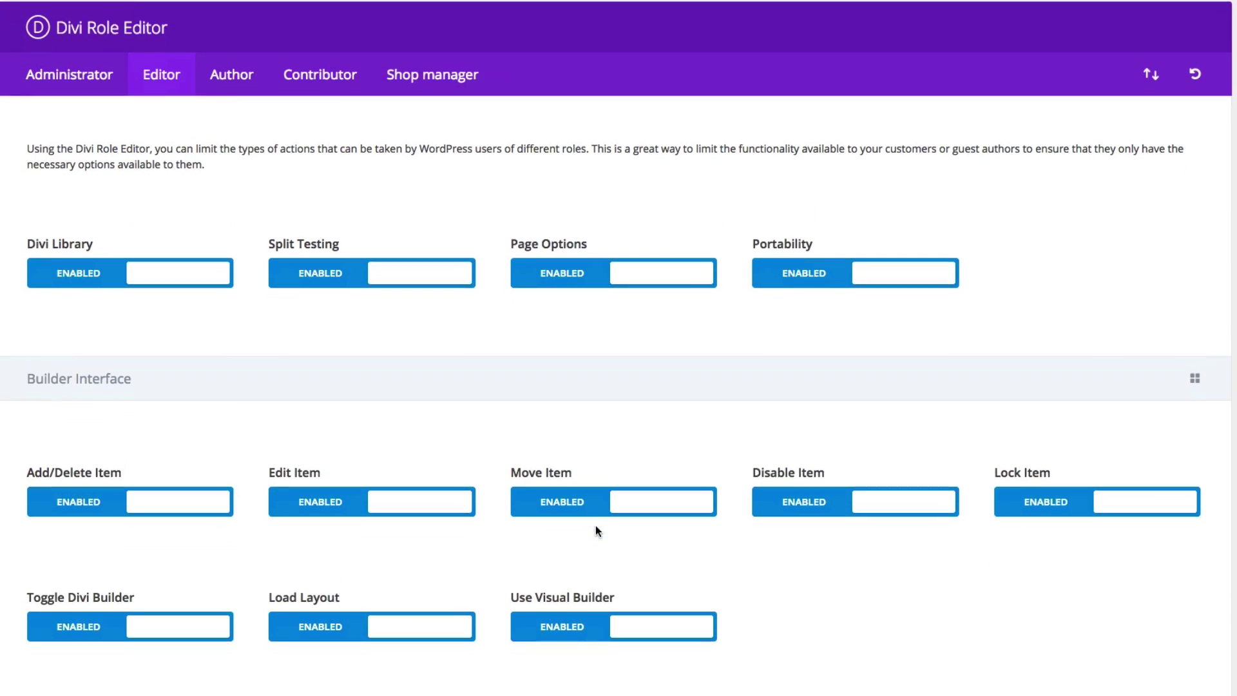
Open the Role Editor's import and export dialog, review the settings export options, and close it
scroll(1014, 373, "down", 1)
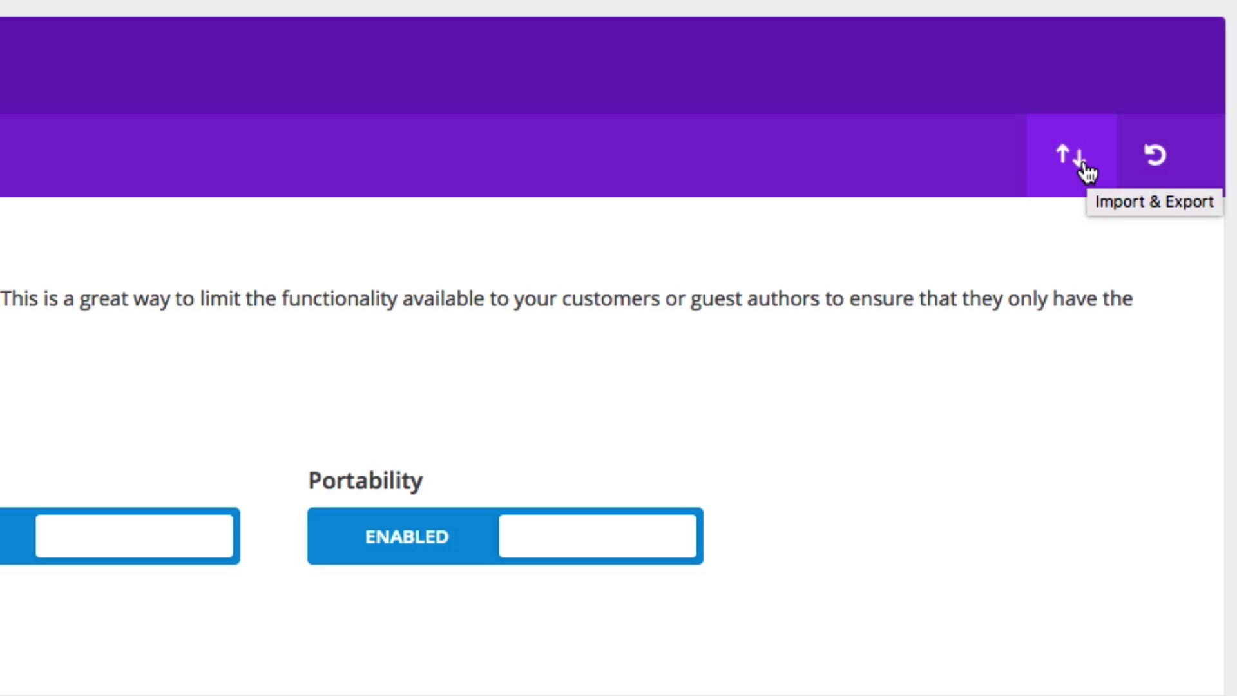
left_click(1083, 165)
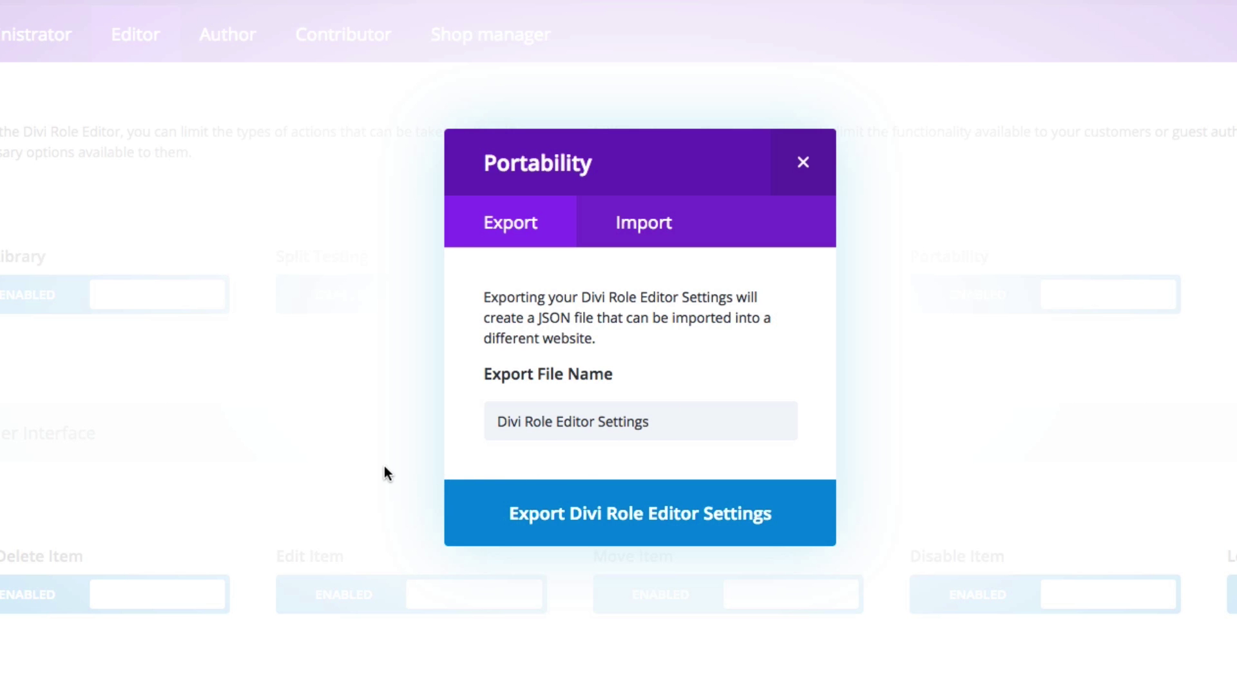
left_click(617, 543)
left_click(803, 162)
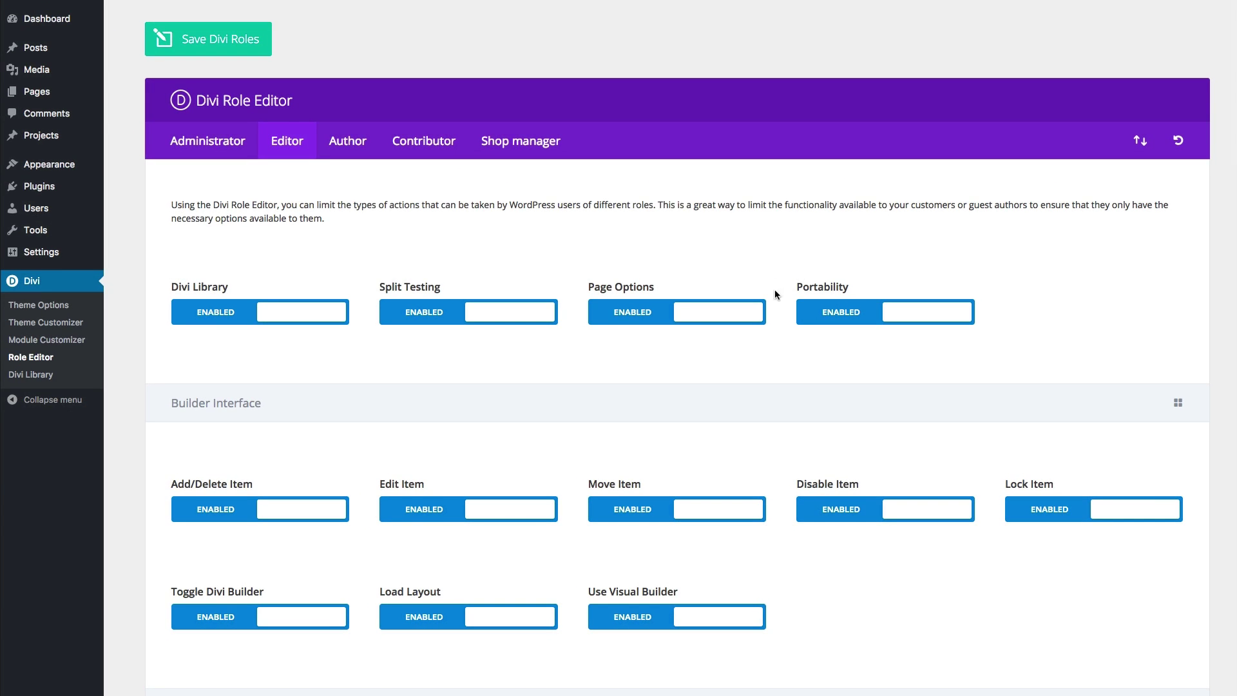
Disable Page Options for the Editor role and save the Divi roles
left_click(671, 315)
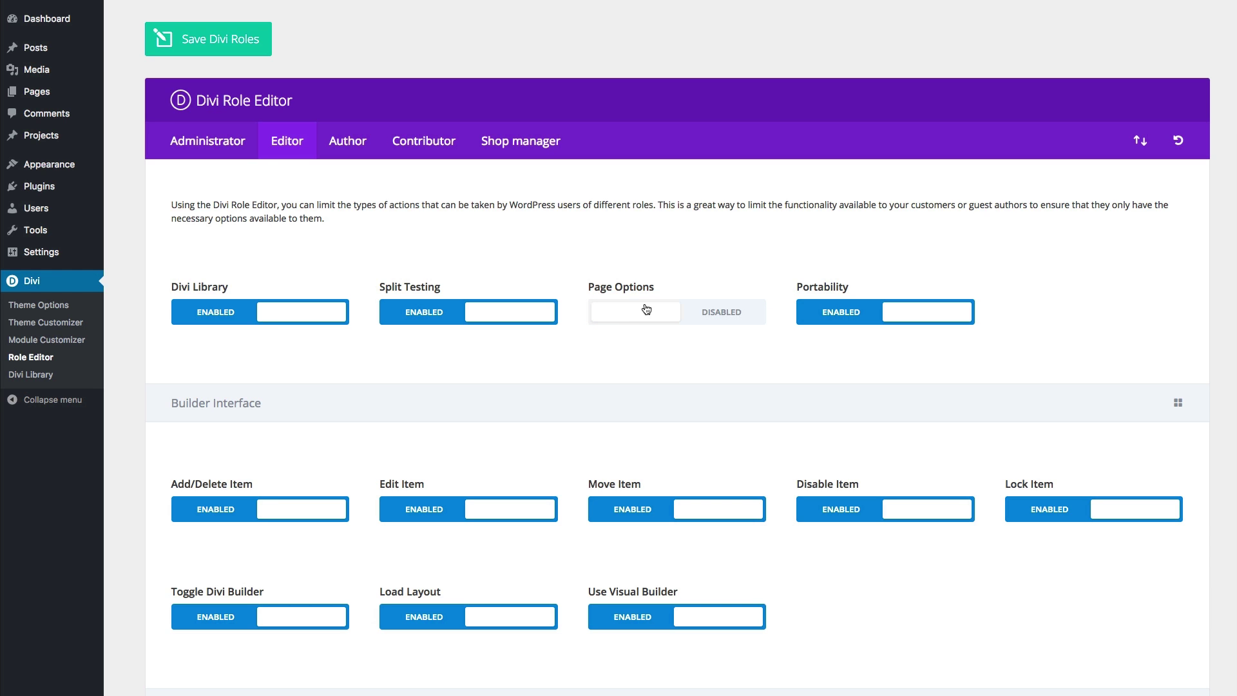
scroll(377, 149, "up", 1)
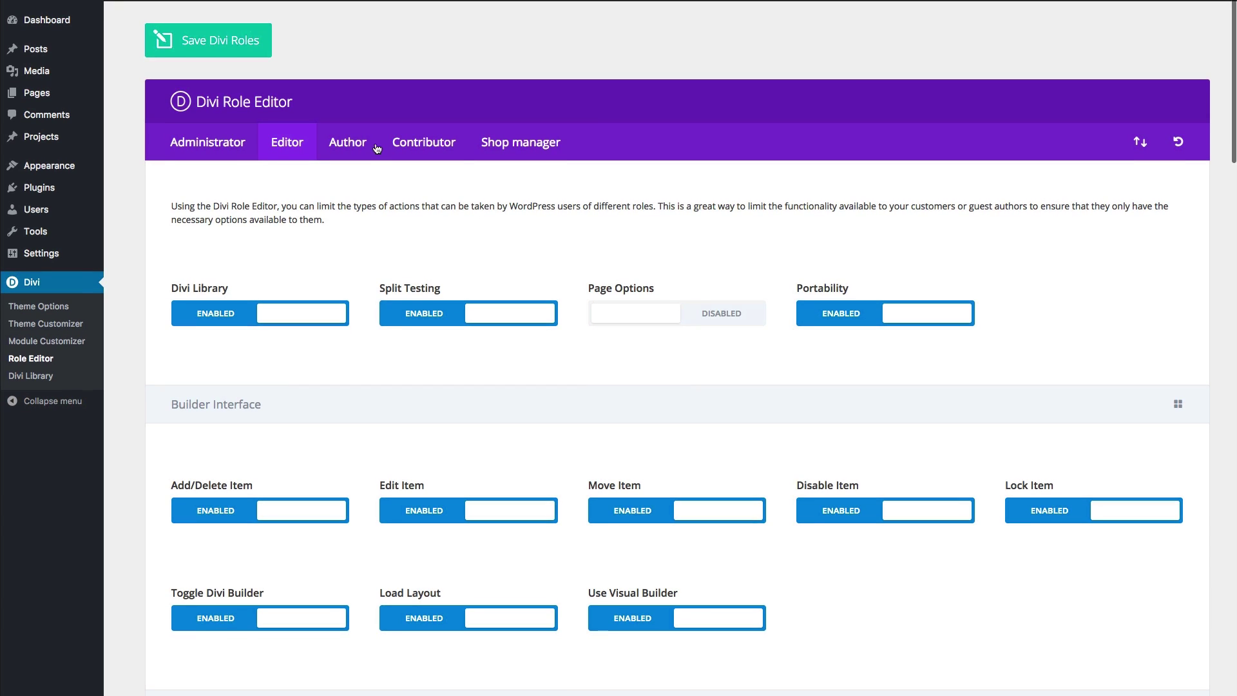
left_click(215, 50)
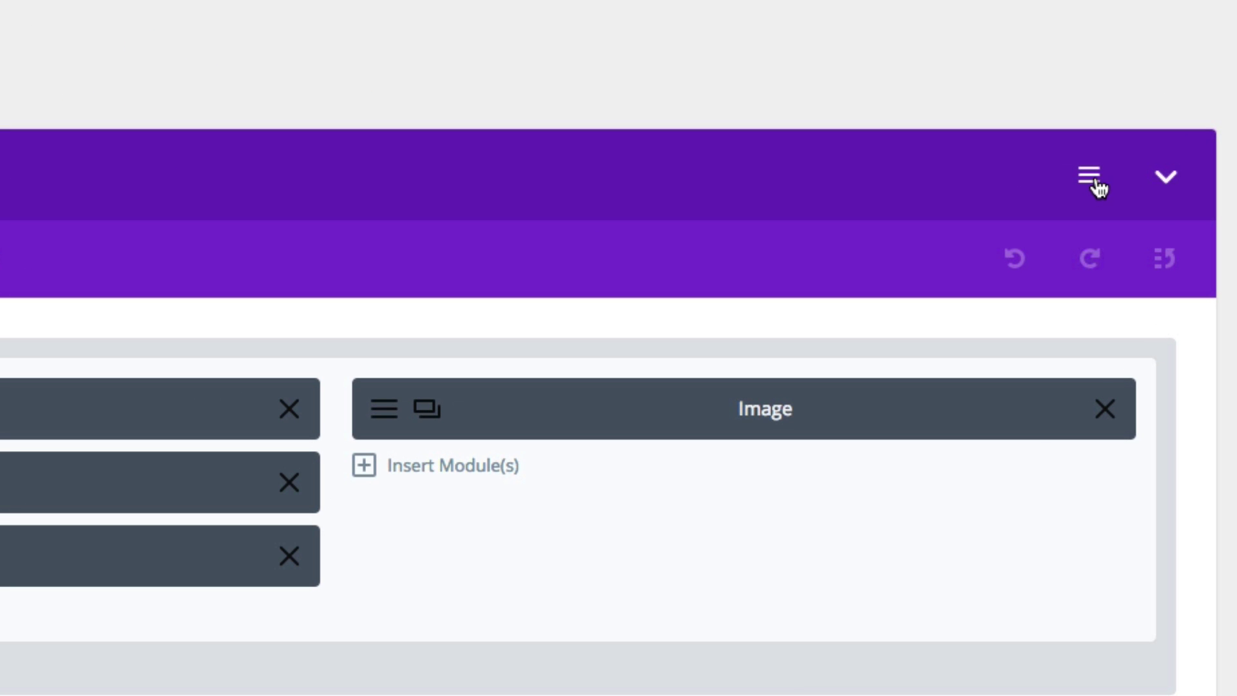
Examine the Divi Builder Settings of the Divi Role Editor page, from split testing to the color options, and close them
left_click(1095, 183)
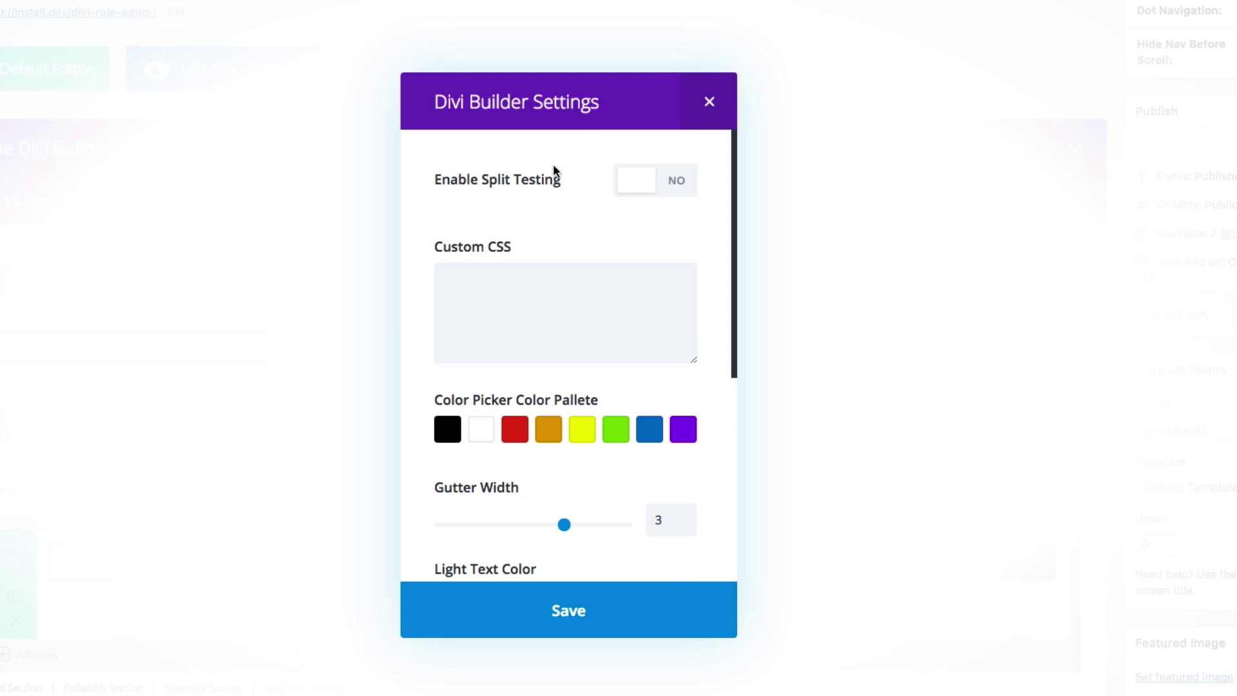
scroll(512, 364, "down", 5)
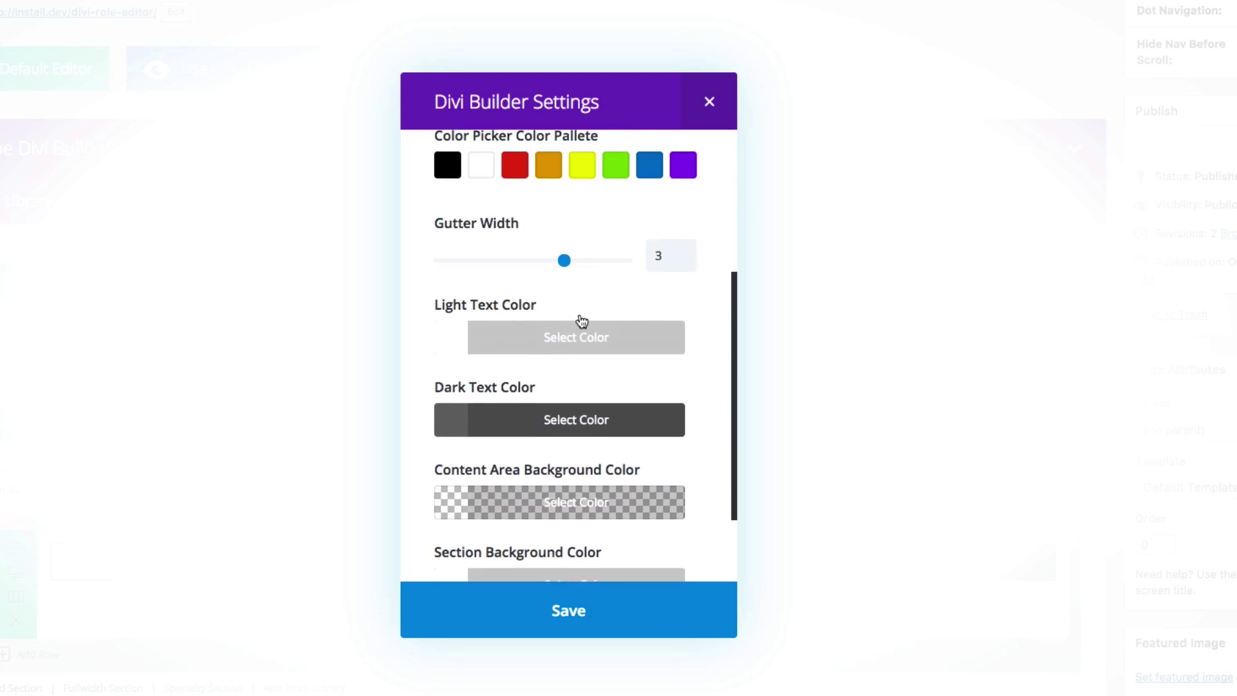
scroll(580, 313, "up", 5)
scroll(581, 316, "down", 6)
scroll(579, 315, "up", 7)
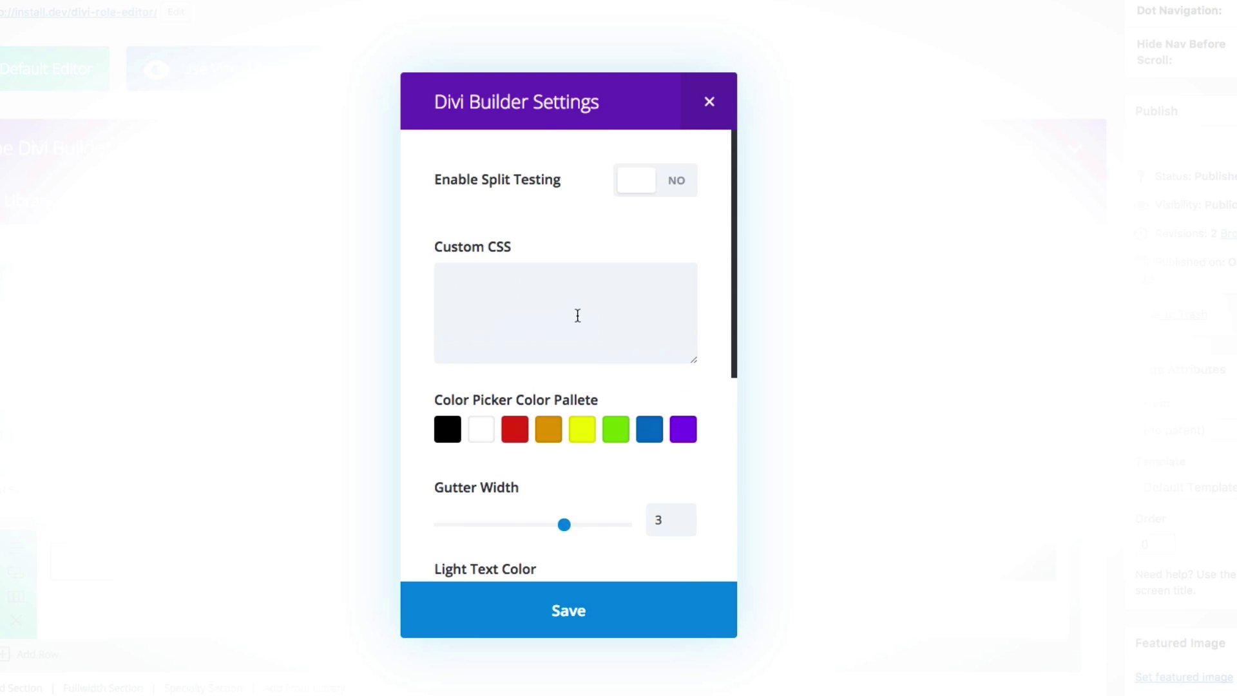
left_click(709, 105)
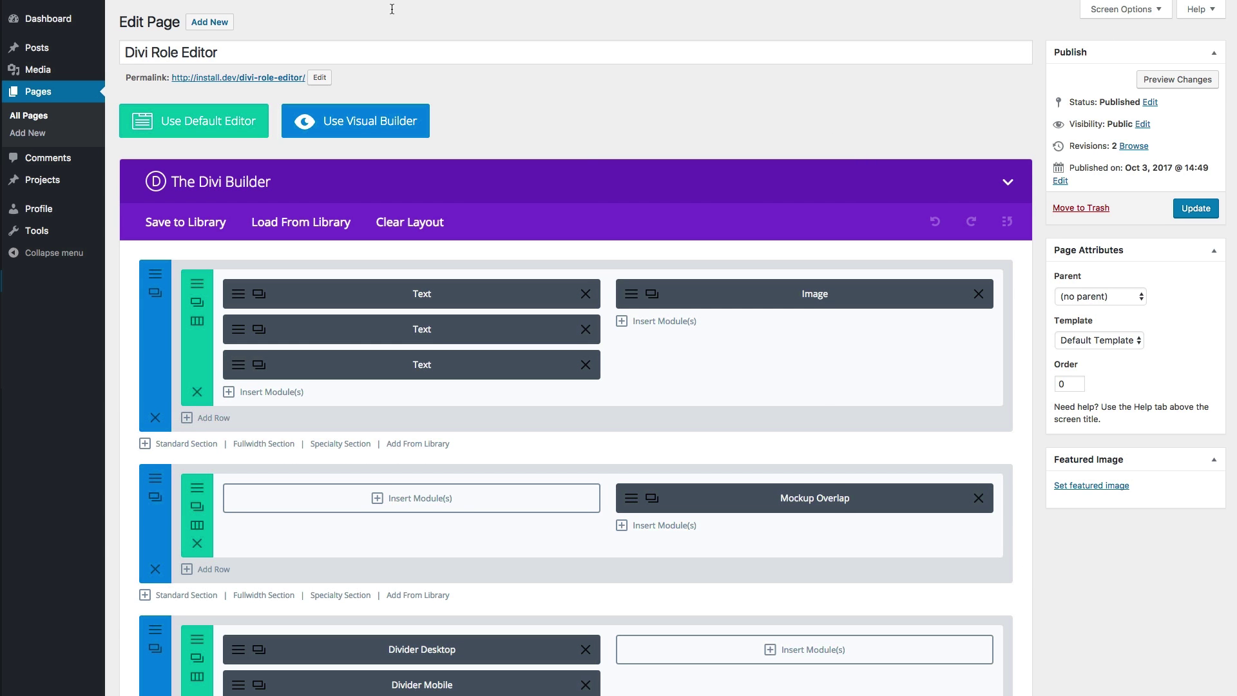
Return to the Role Editor and disable Add/Delete Item, Move Item, Disable Item, Lock Item and Toggle Divi Builder in the Editor's Builder Interface
scroll(799, 410, "left", 2)
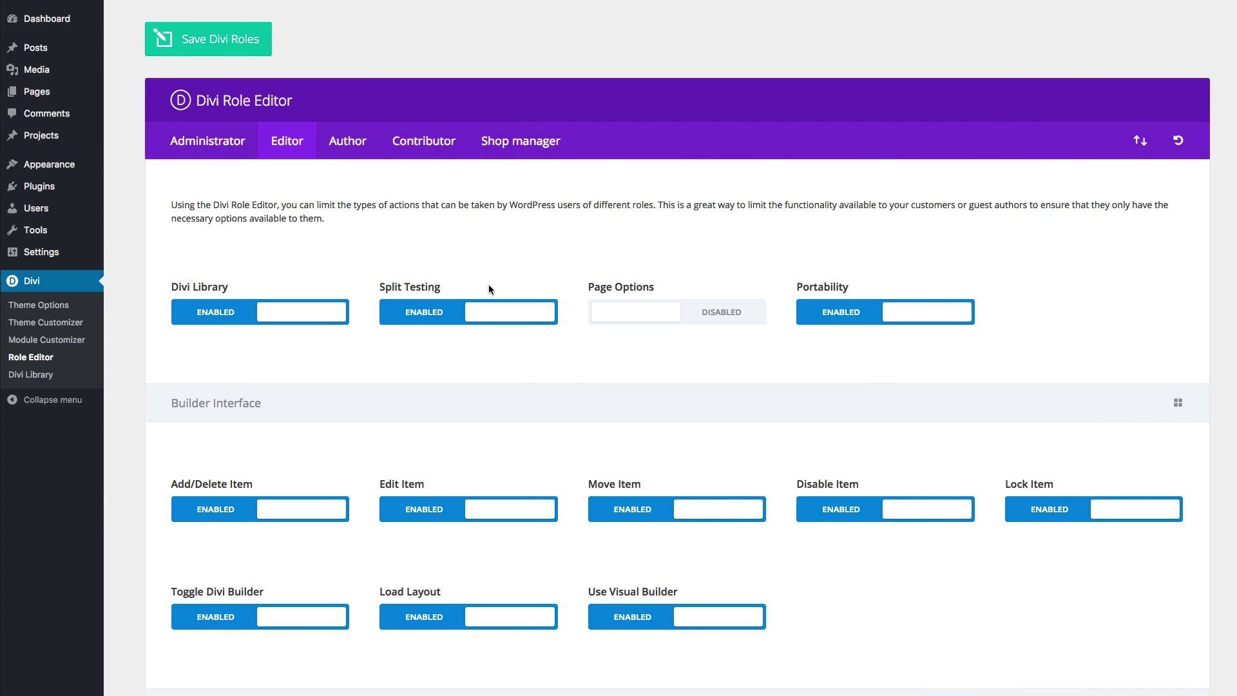
scroll(486, 284, "down", 3)
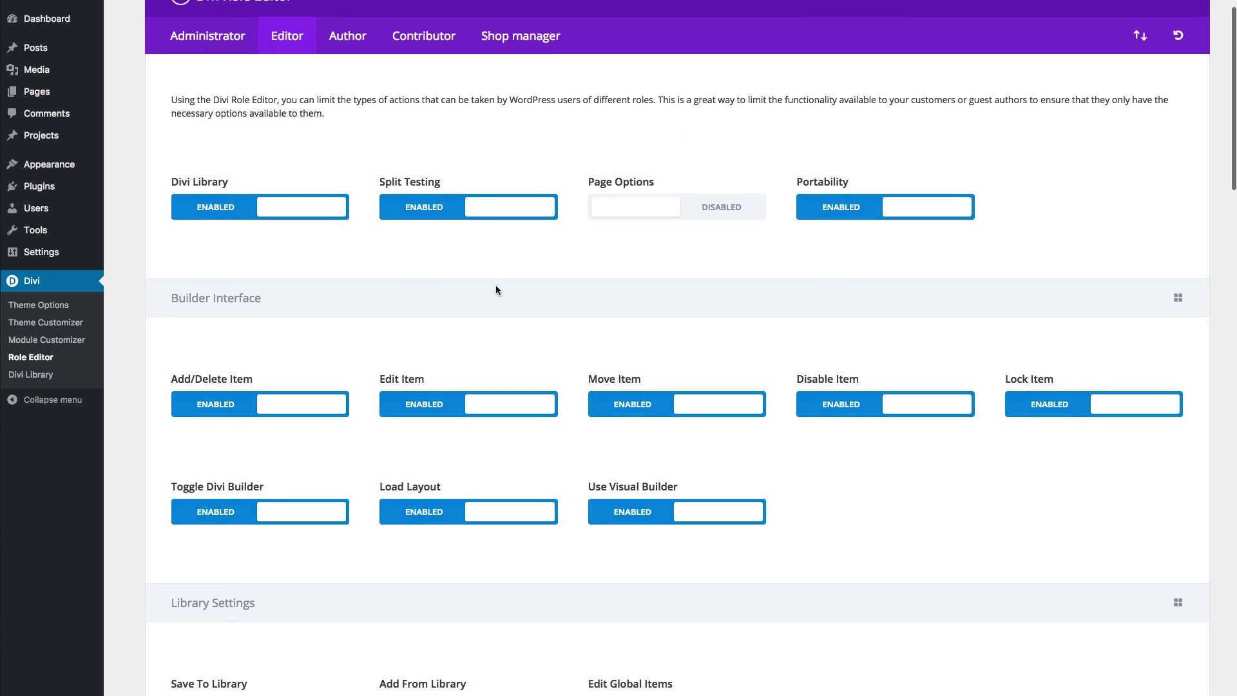
scroll(496, 287, "down", 3)
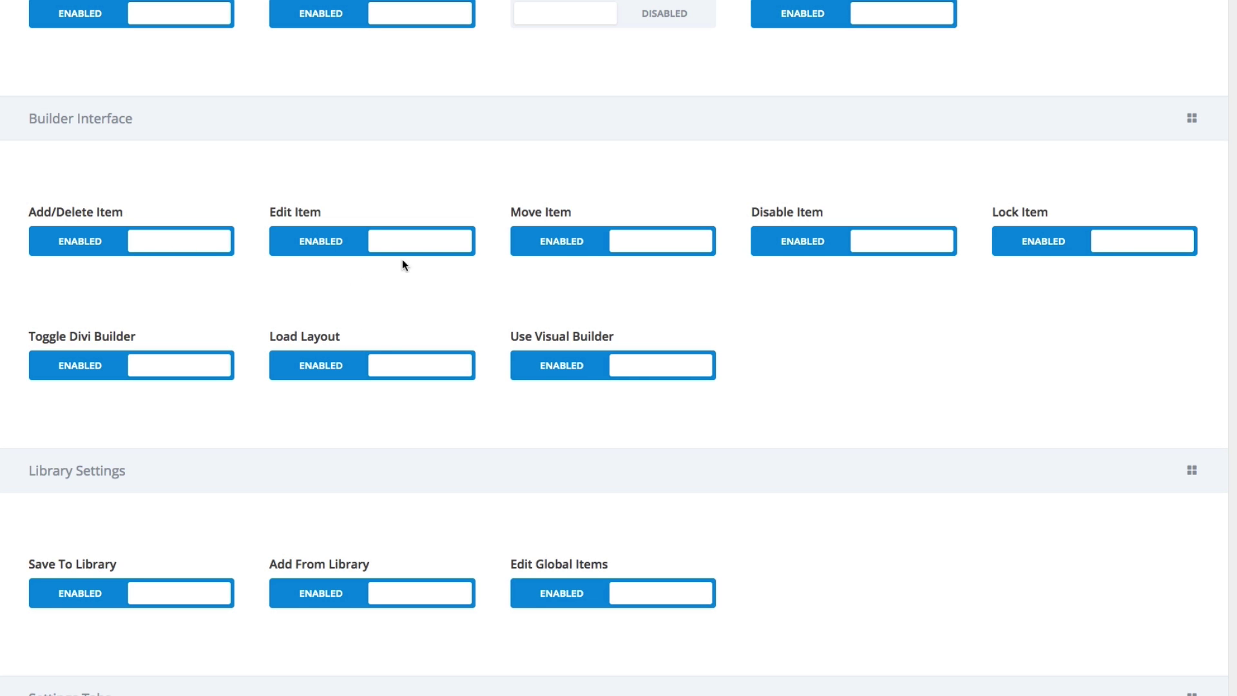
left_click(174, 252)
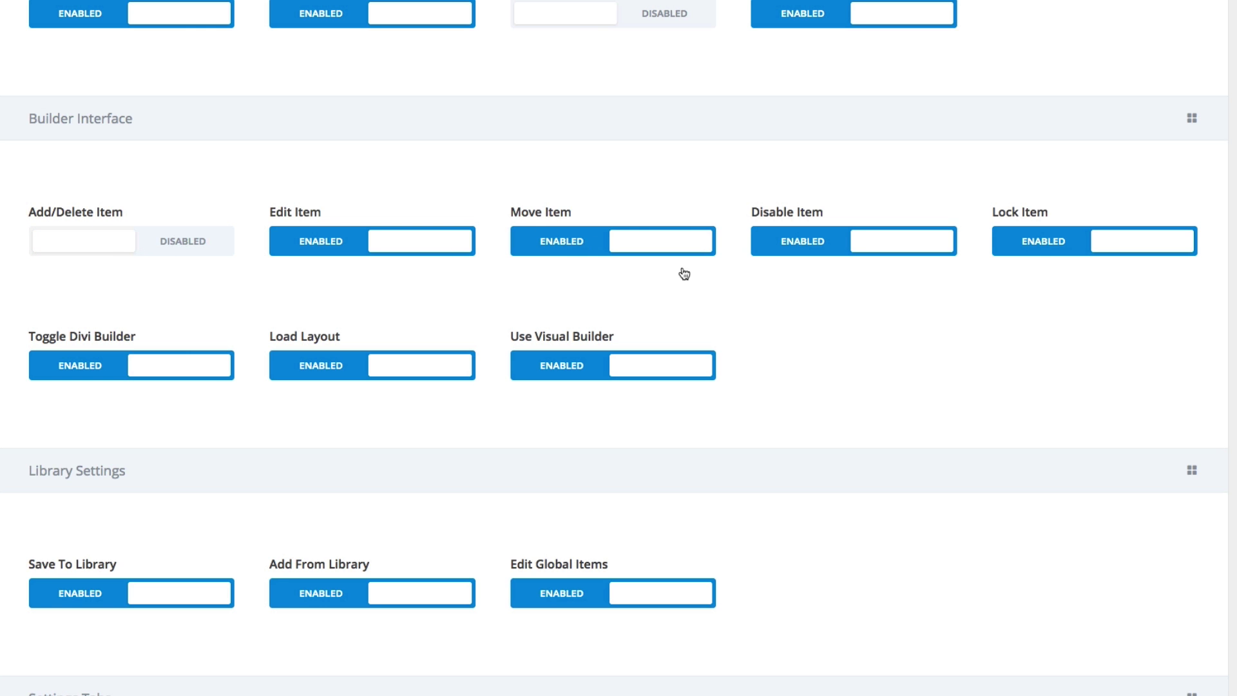
left_click(654, 245)
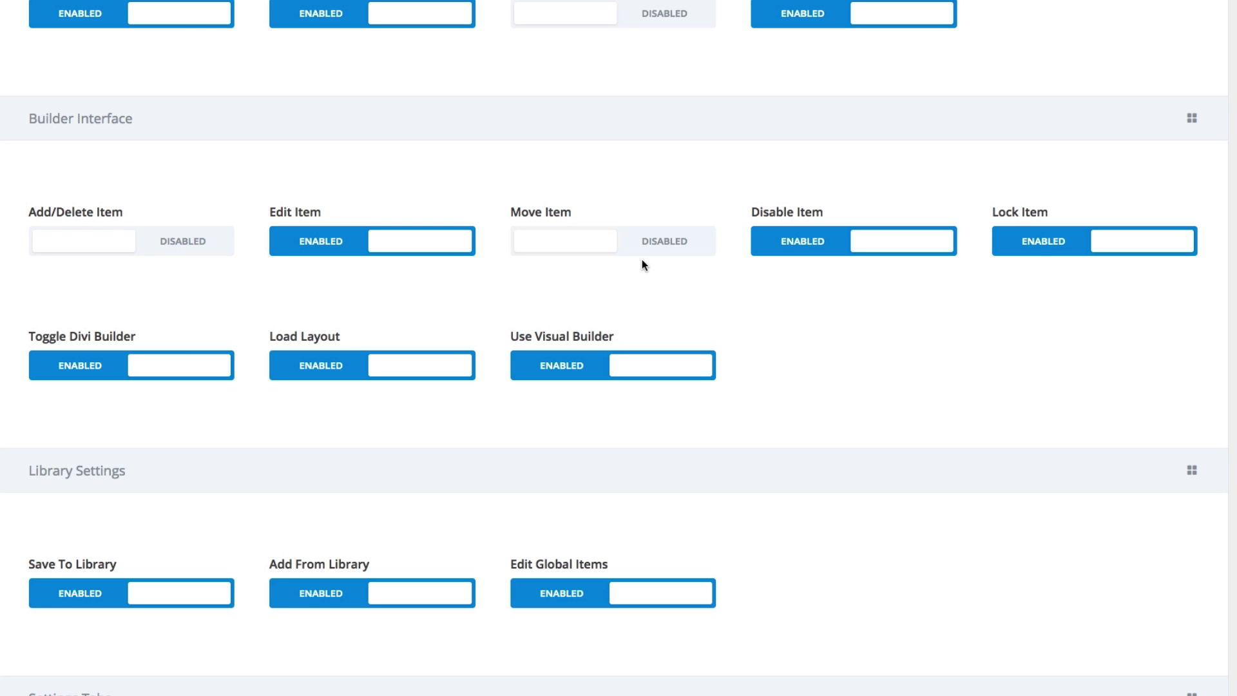
left_click(918, 246)
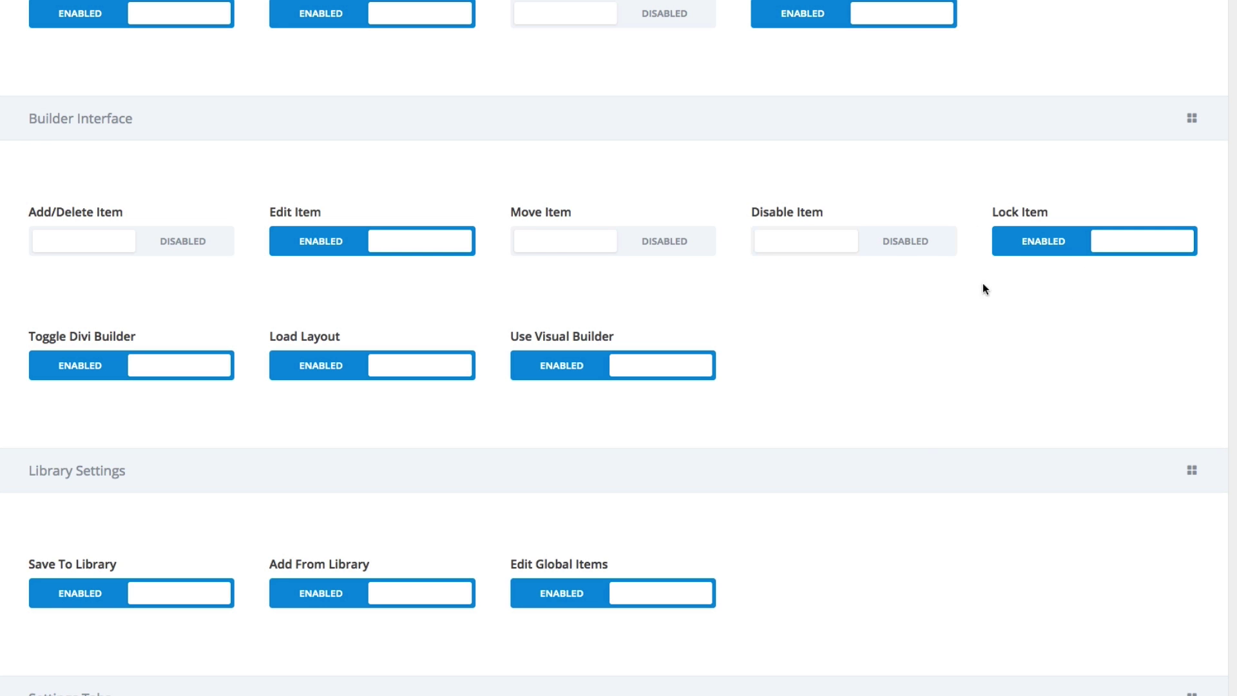
left_click(1102, 250)
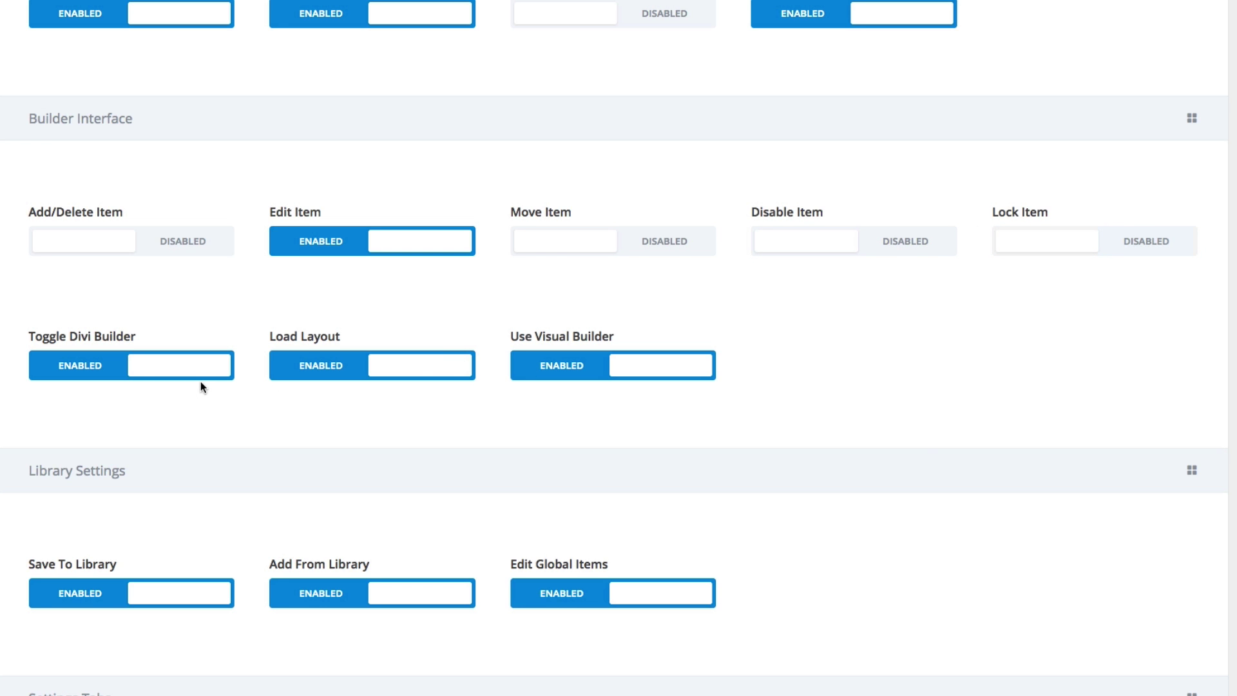
left_click(138, 375)
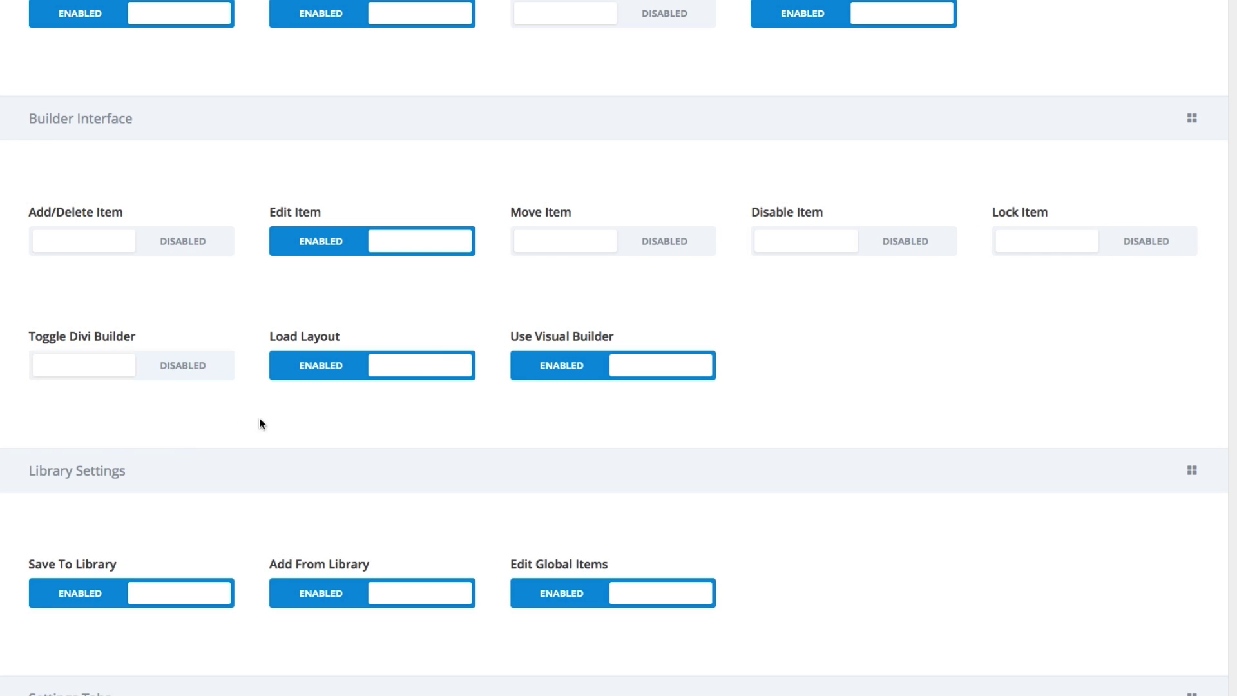
Disable Load Layout in the Editor role's Builder Interface and save the Divi roles
left_click(420, 369)
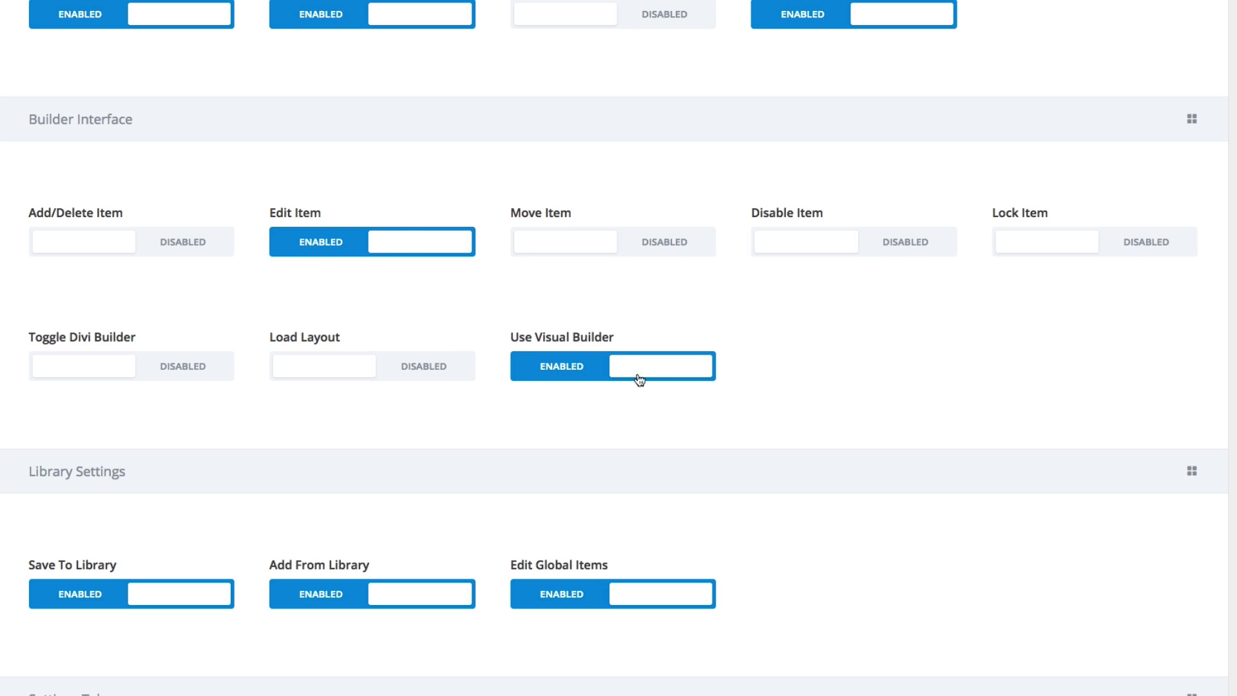
scroll(749, 379, "up", 3)
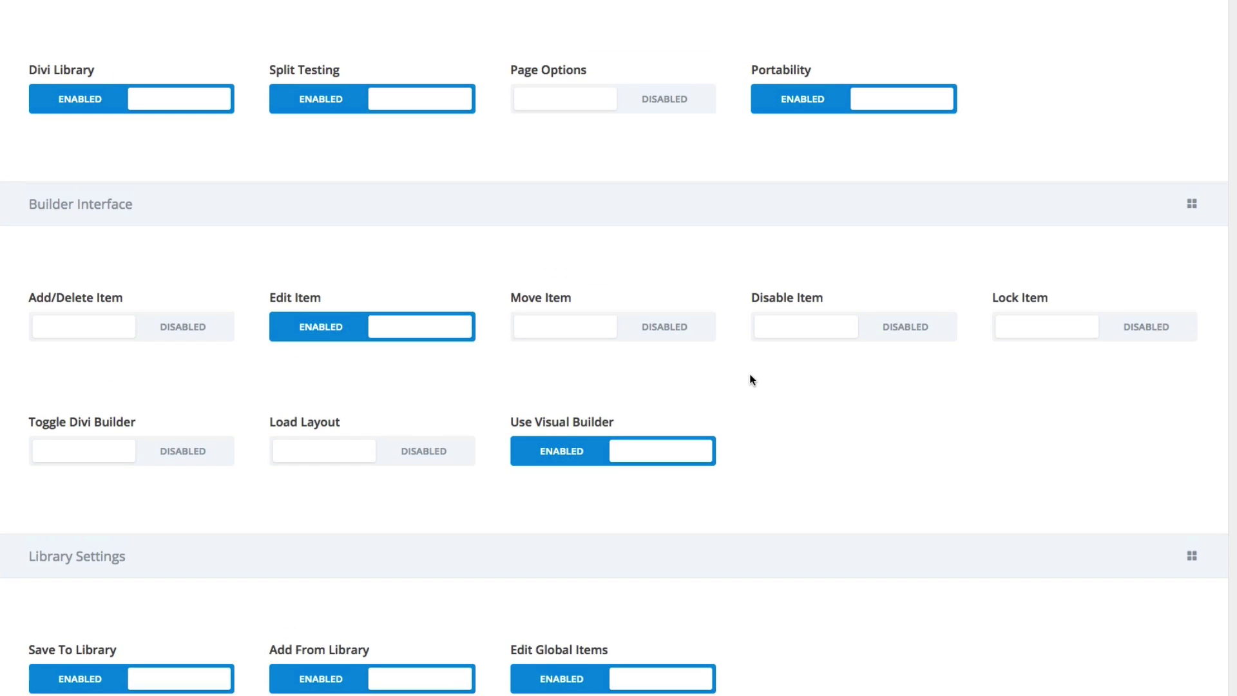
scroll(749, 379, "up", 3)
scroll(785, 451, "up", 3)
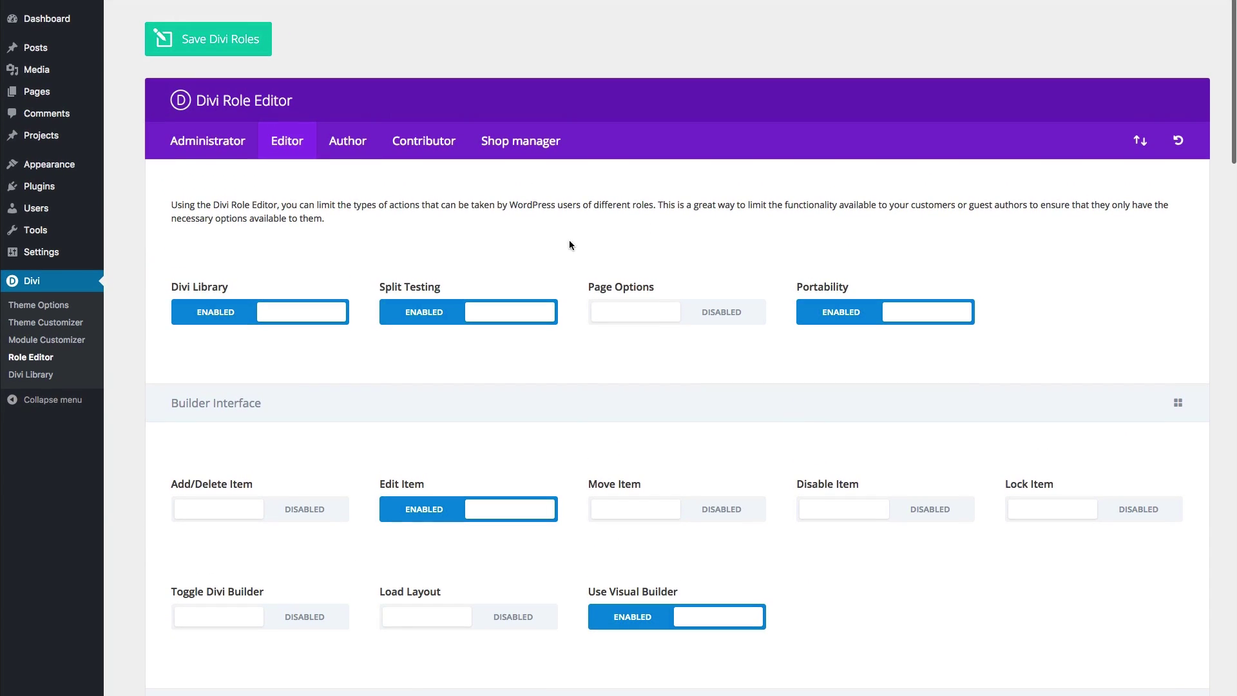
left_click(247, 59)
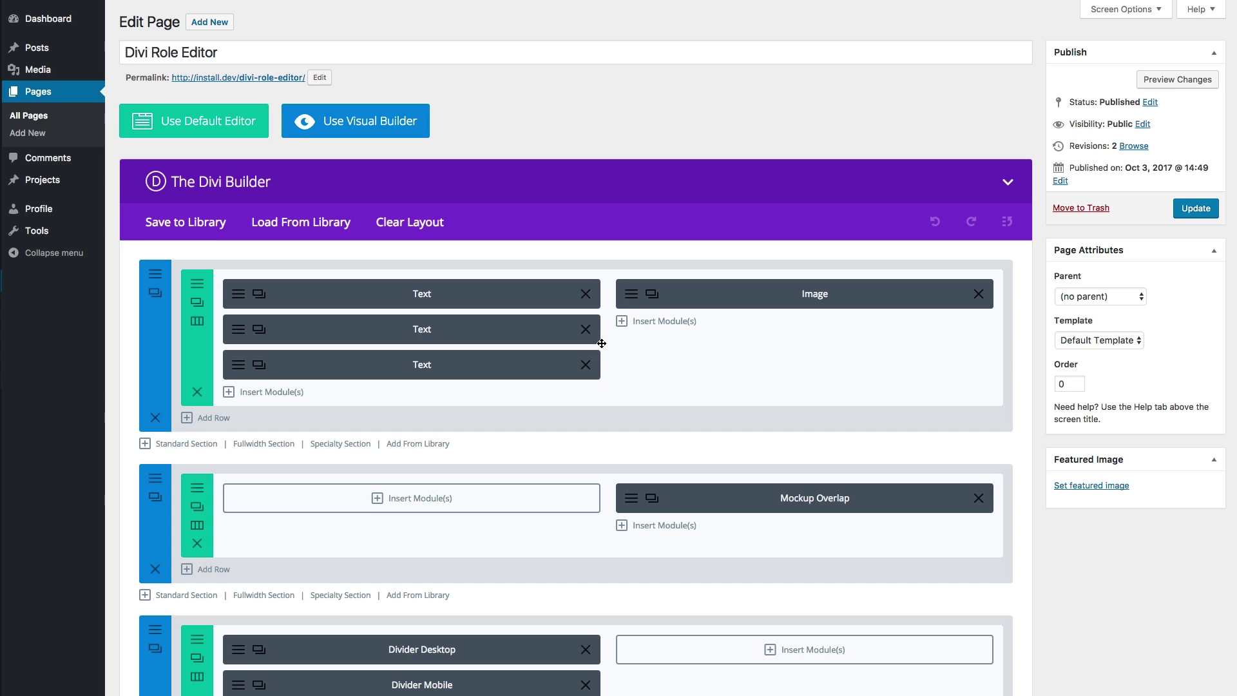
Switch to editing the Divi Role Editor page, review its builder layout, and open and close the first Text module's settings
scroll(602, 342, "down", 3)
scroll(602, 342, "up", 3)
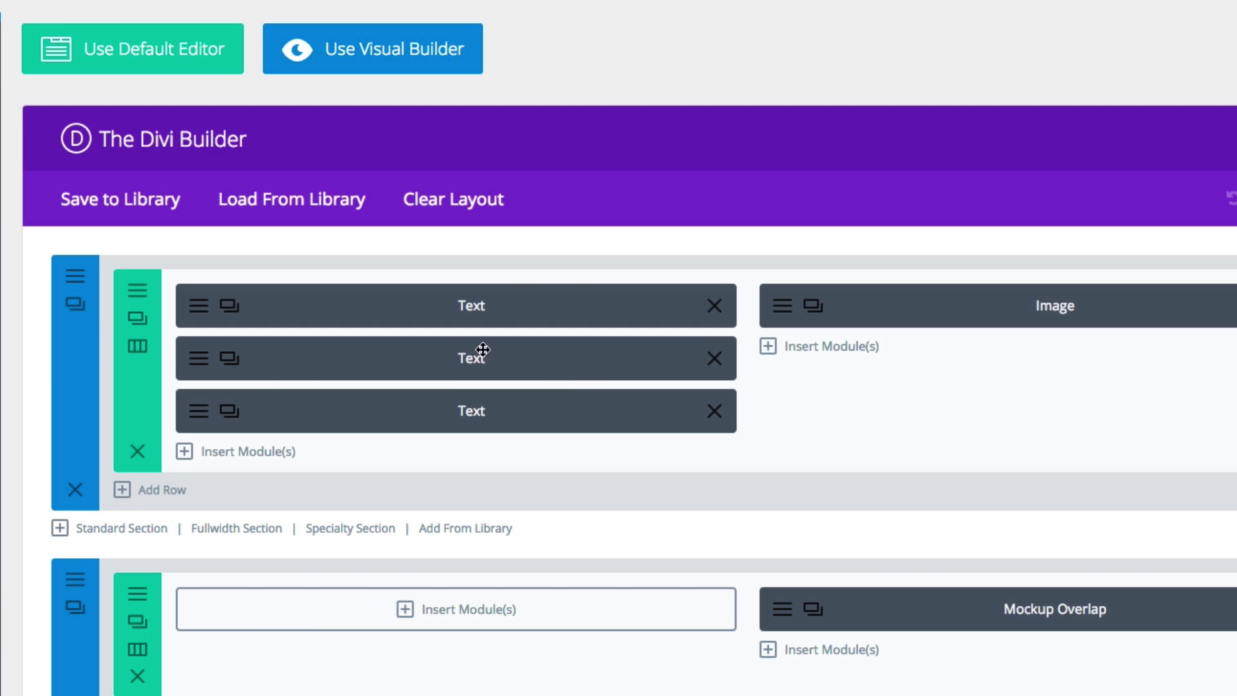
left_click_drag(575, 408, 652, 416)
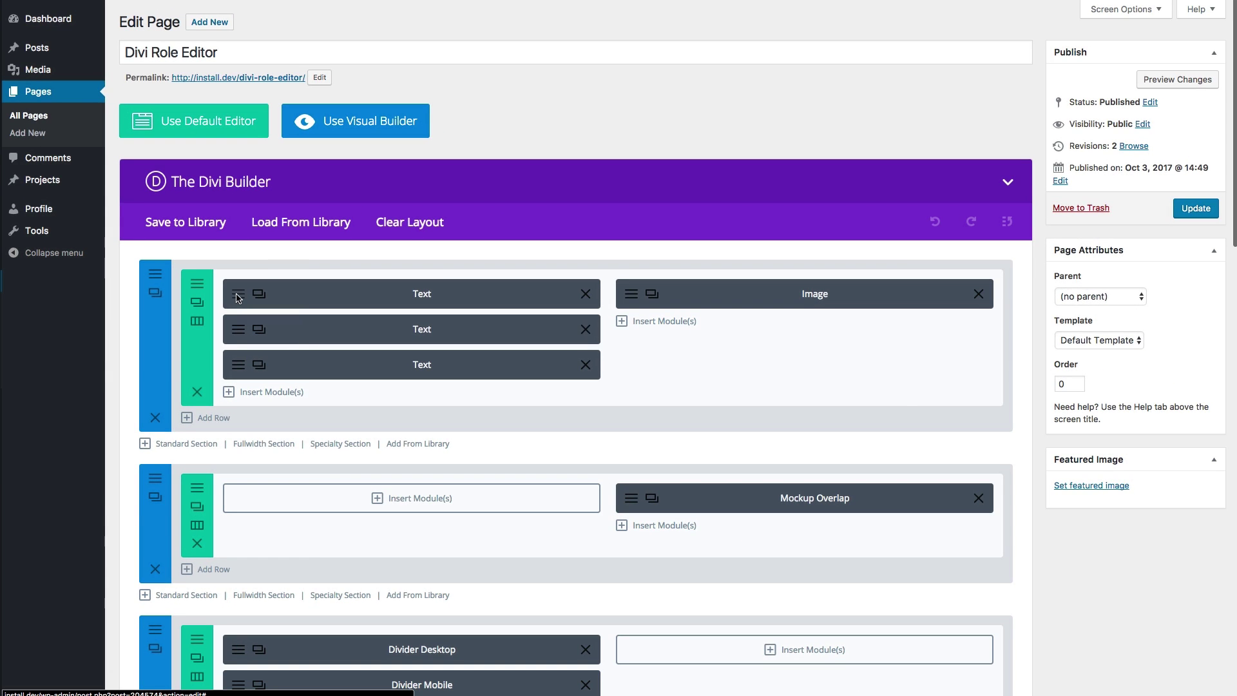
left_click(201, 304)
left_click(923, 67)
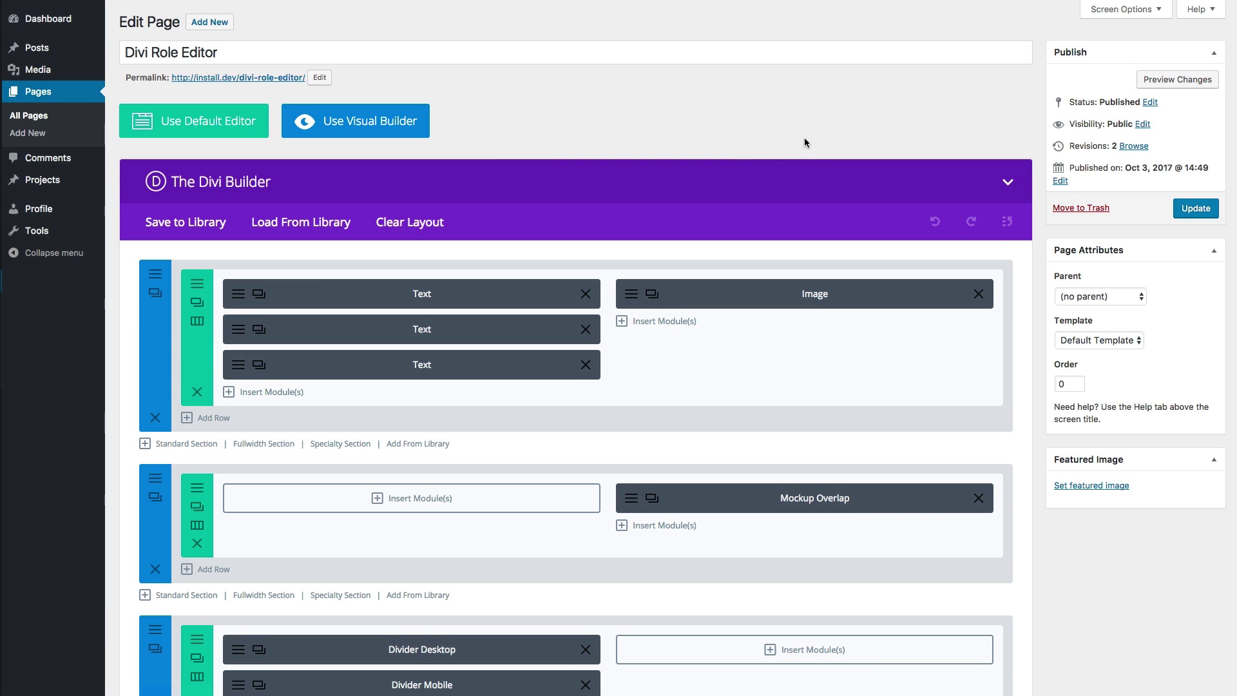
Reload the page editor to apply the Editor role's restrictions and dismiss the browser backup notice
key("super+r")
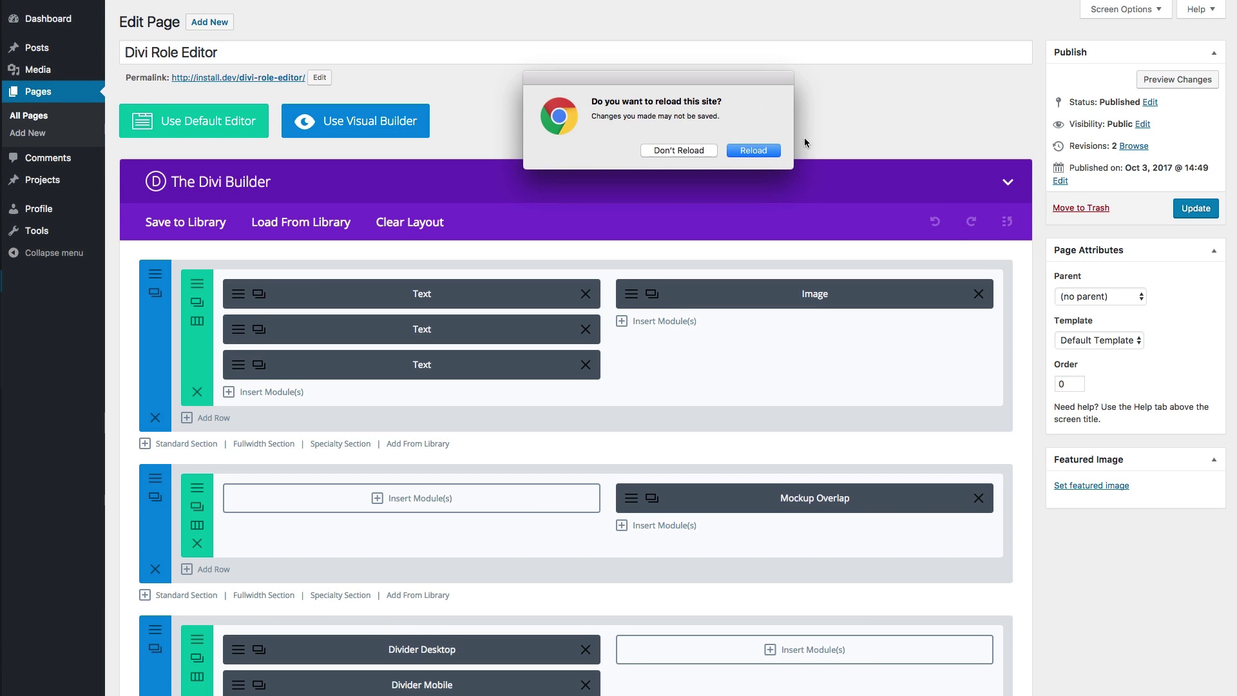
left_click(749, 151)
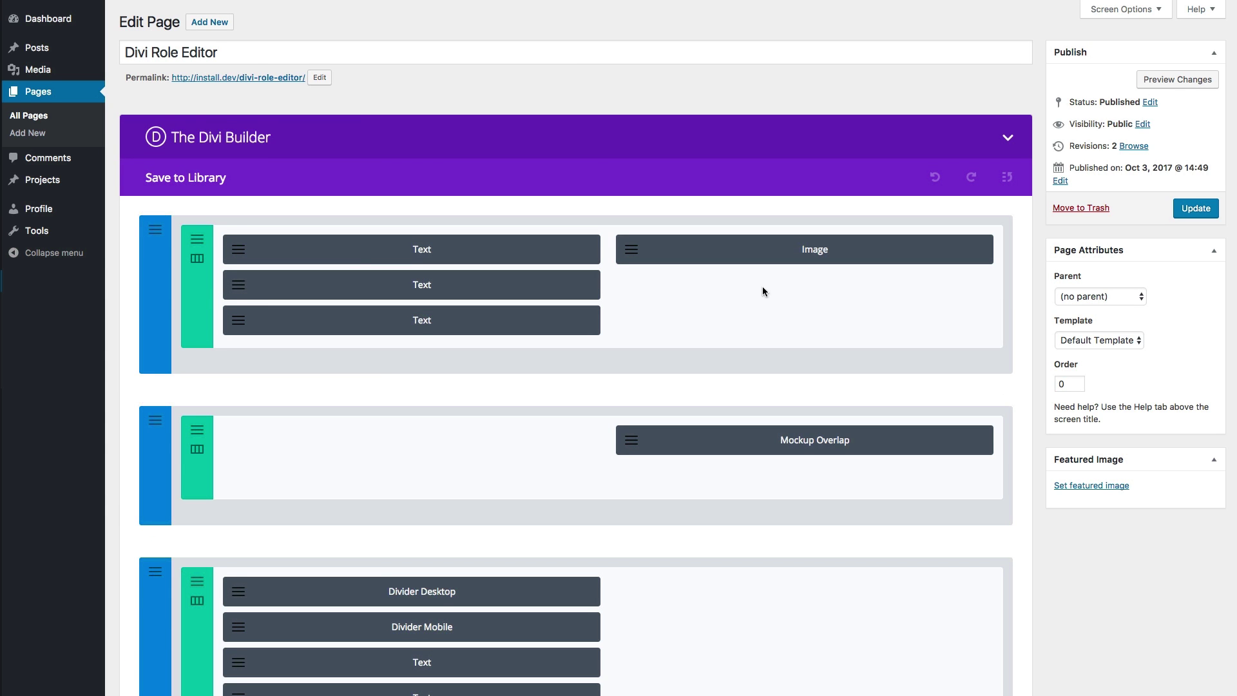
scroll(644, 193, "down", 1)
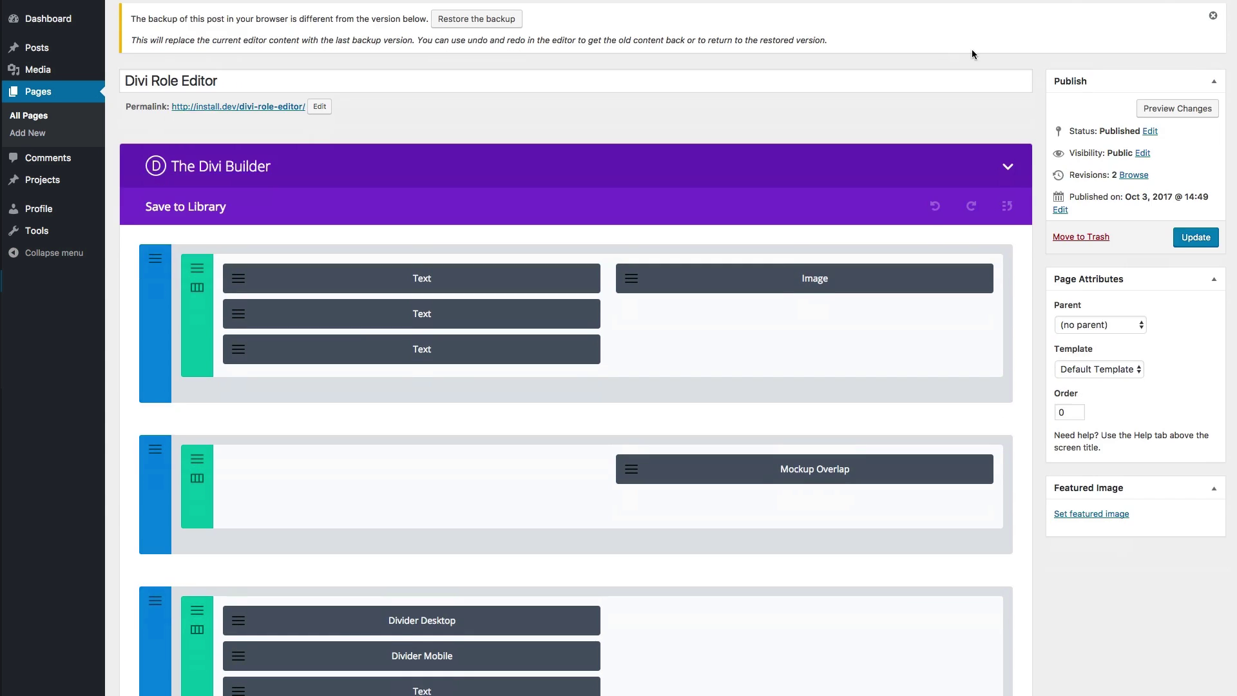
left_click(1213, 16)
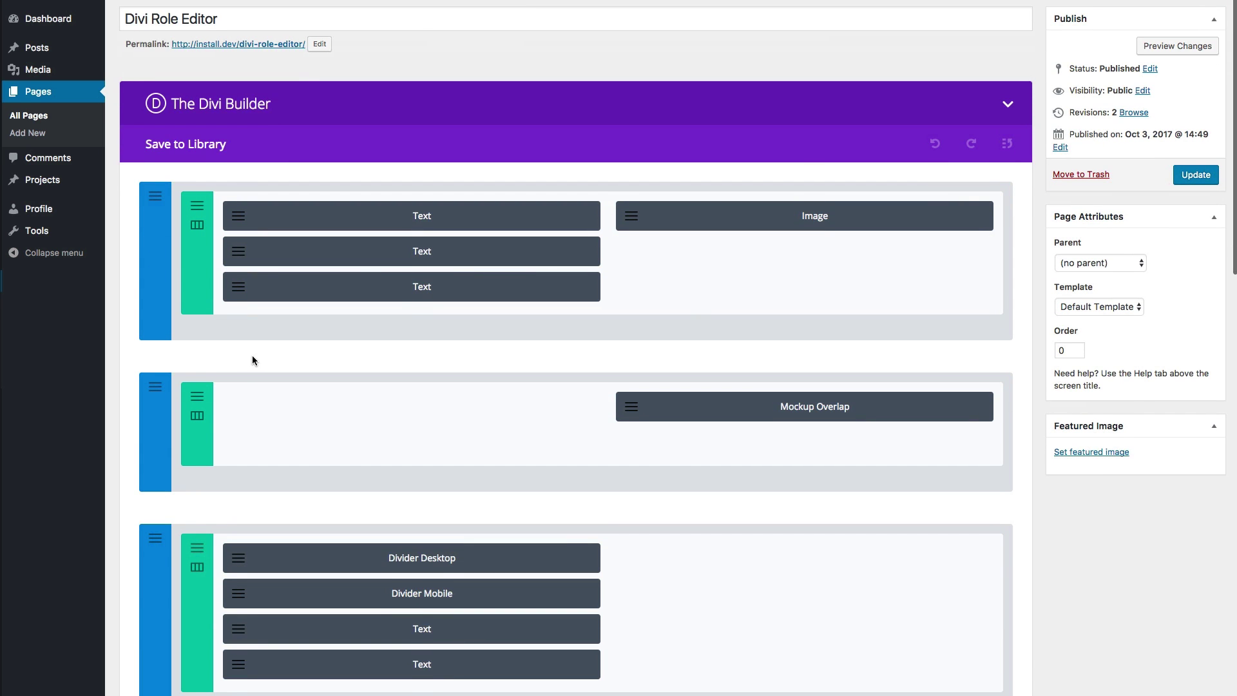
scroll(252, 358, "up", 1)
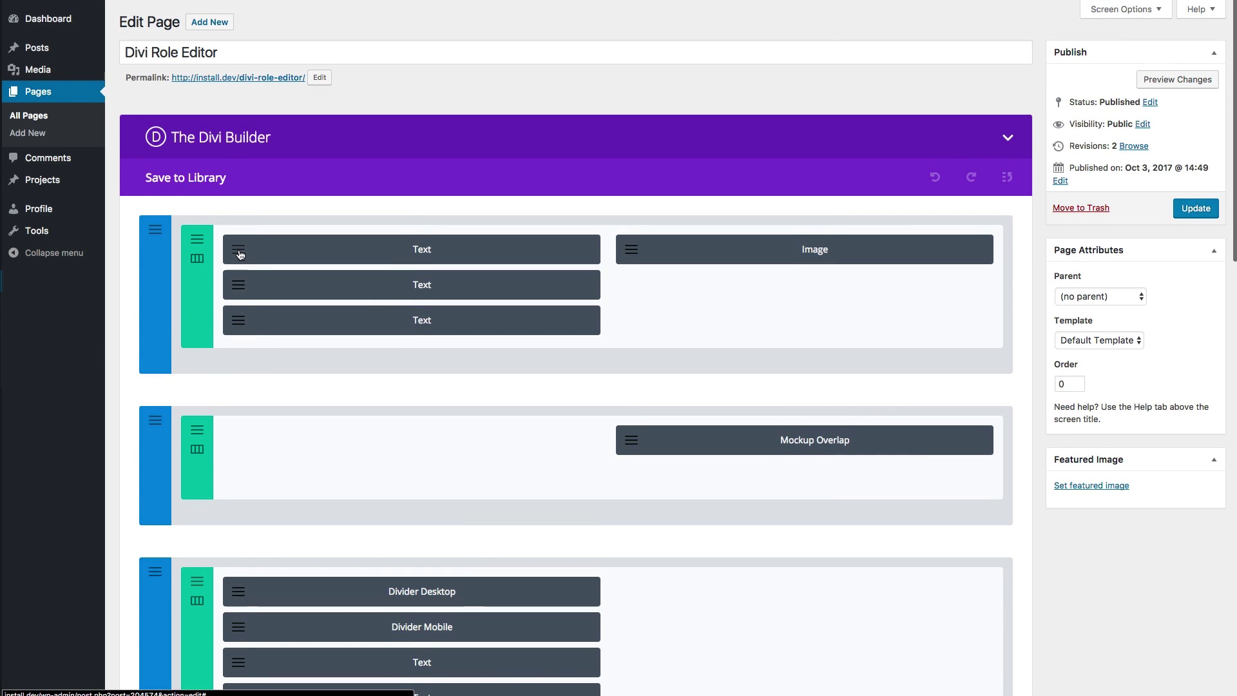
Inspect a Text module's settings and the first row's column layout options, closing each one
left_click(234, 288)
left_click(921, 68)
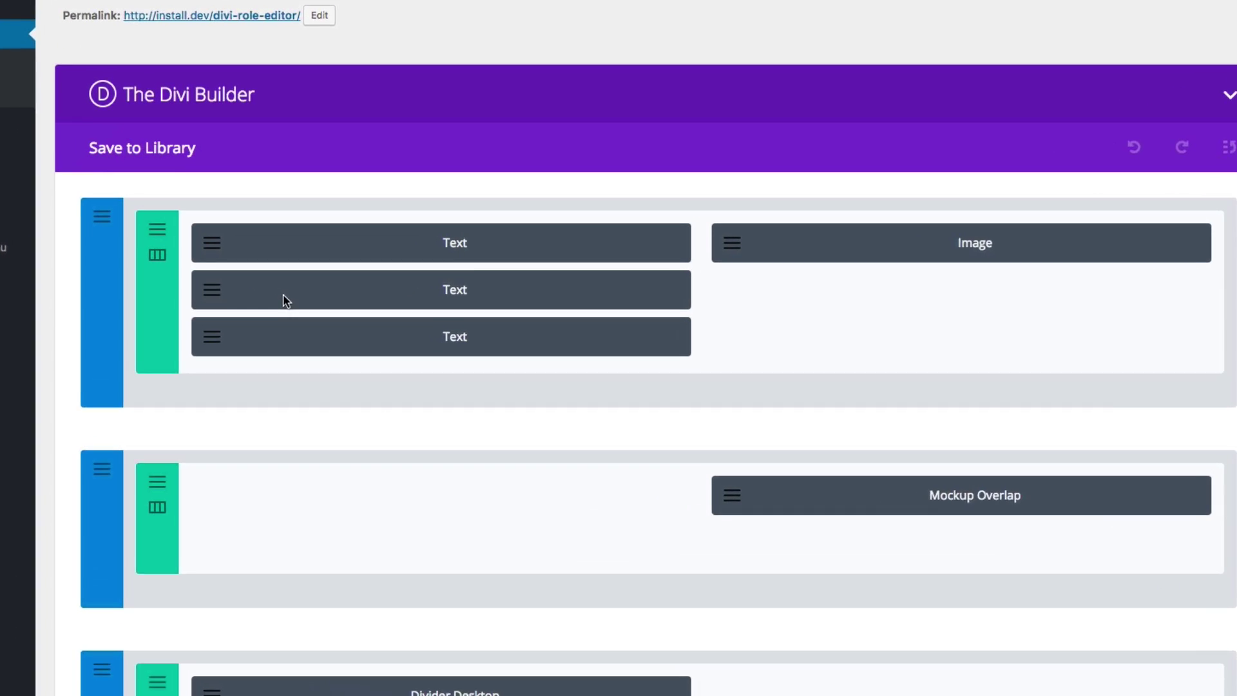
double_click(319, 295)
left_click(315, 349)
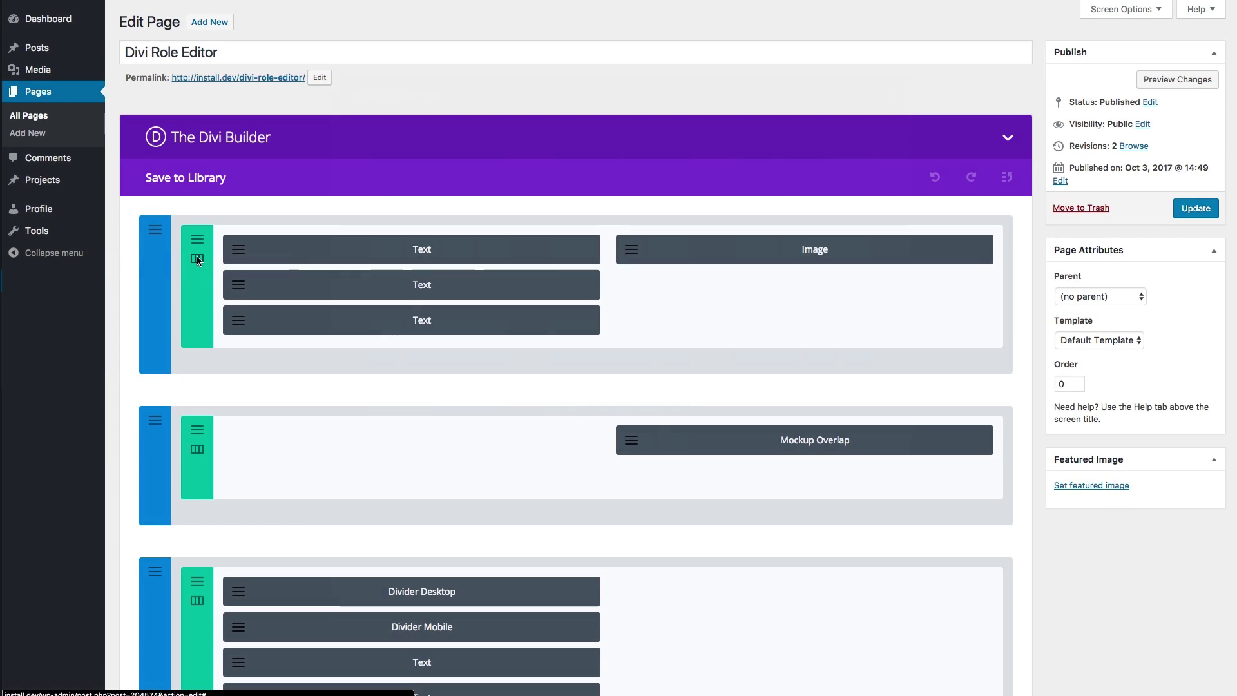
left_click(138, 256)
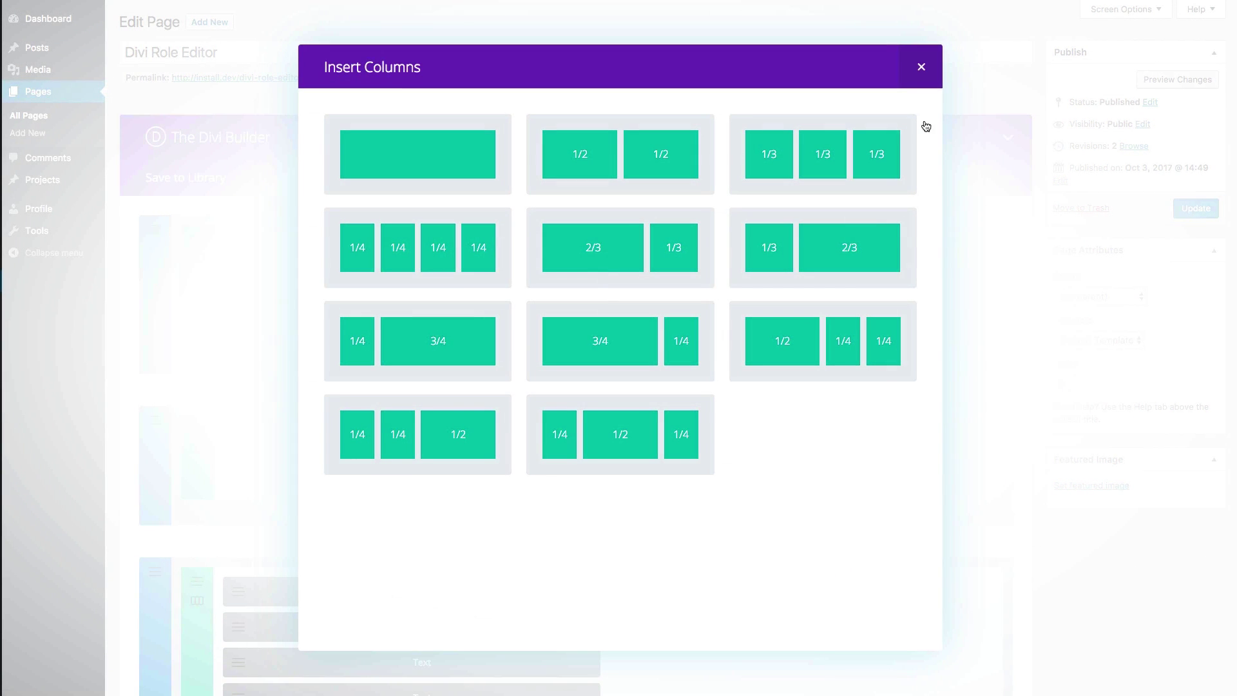
left_click(927, 69)
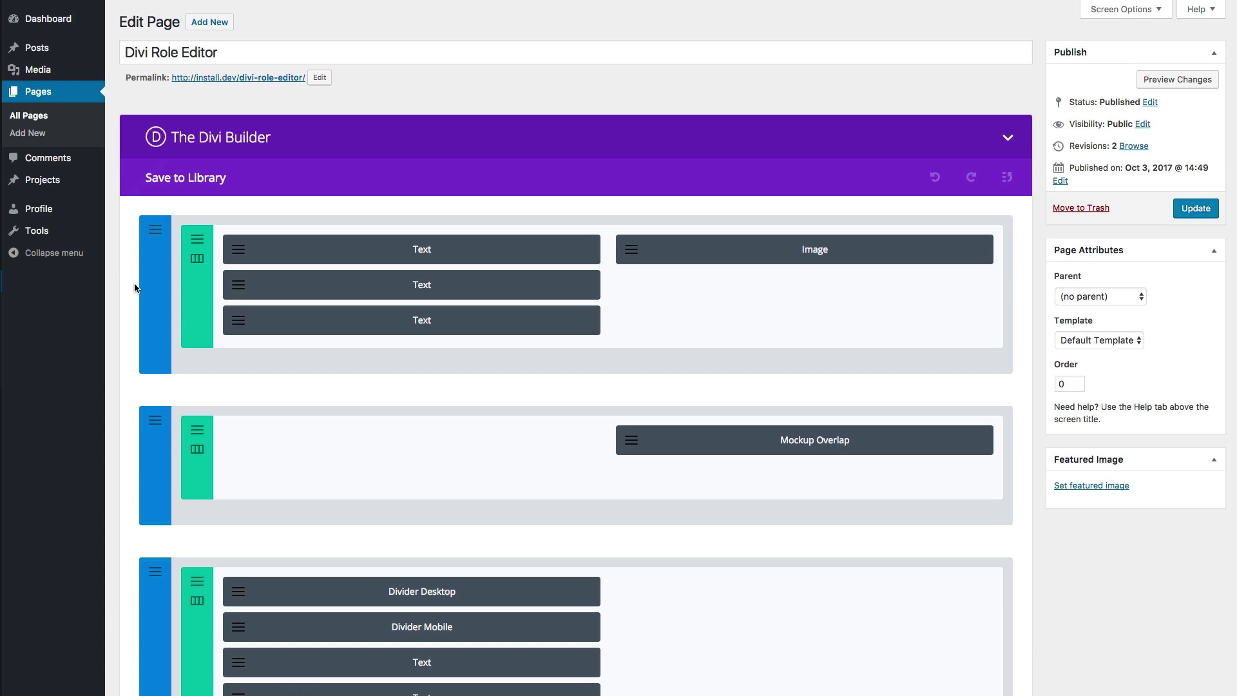
Look over the page's restricted layout, and review the Builder Interface and Library Settings permissions in the Role Editor
scroll(463, 462, "down", 3)
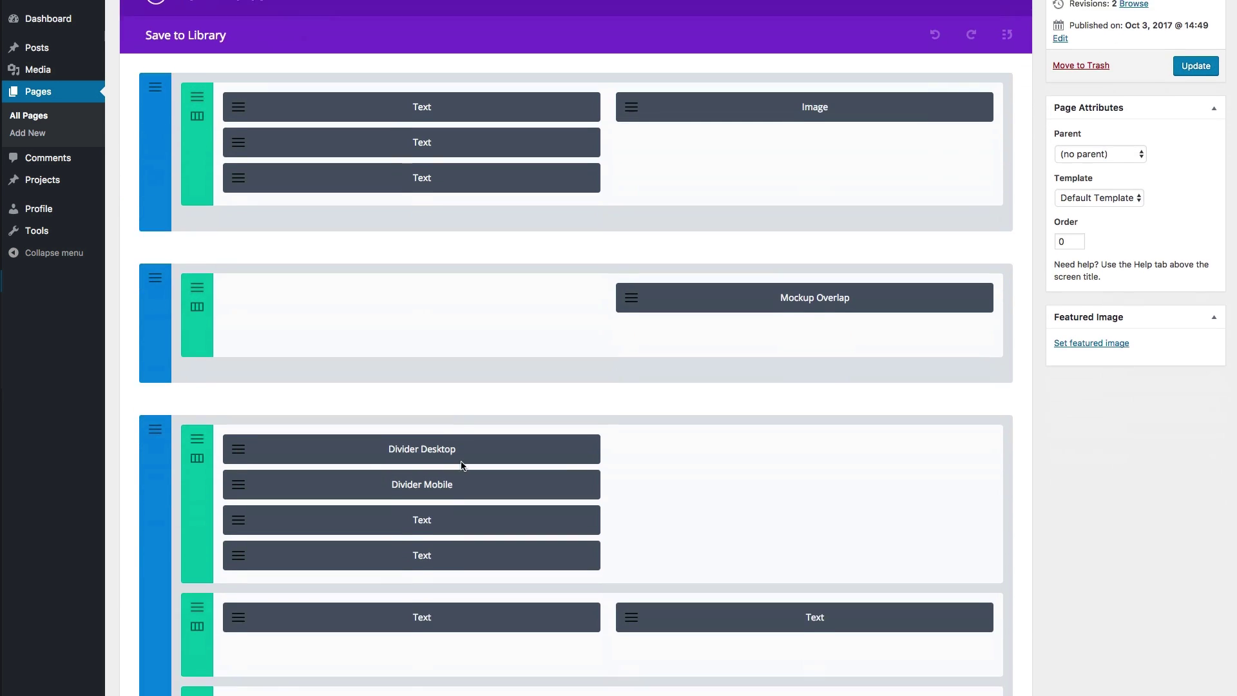
scroll(462, 462, "up", 3)
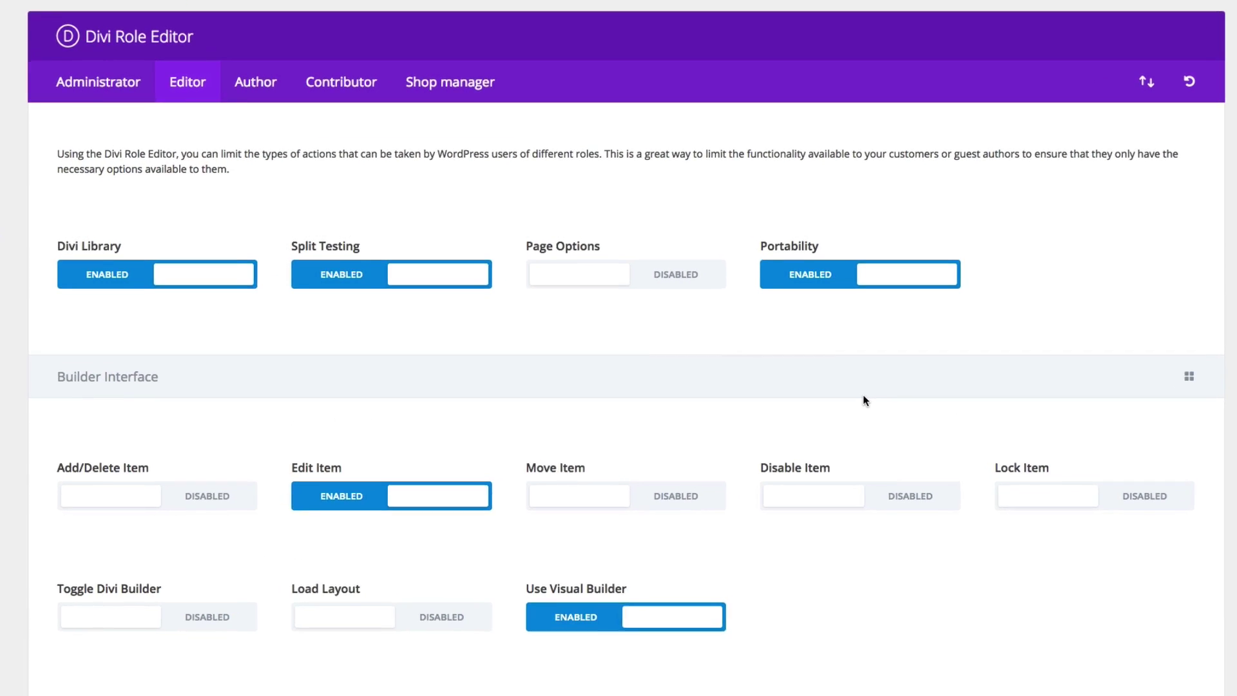
scroll(858, 392, "down", 6)
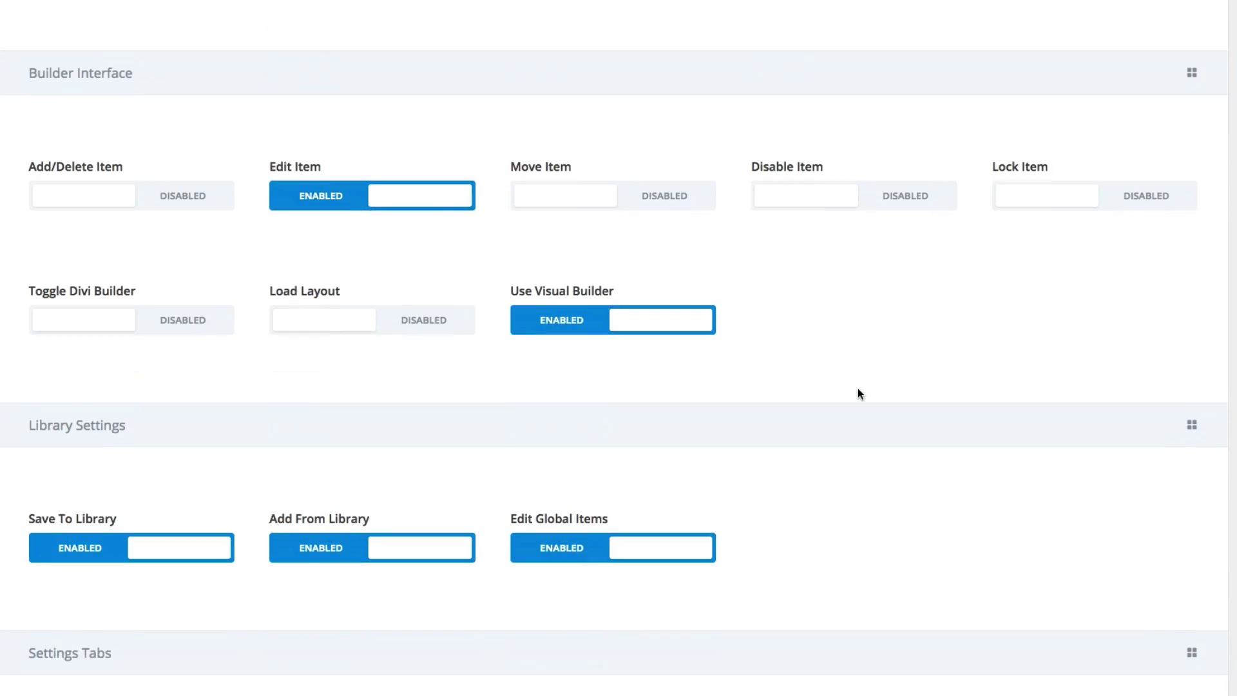
scroll(859, 390, "up", 3)
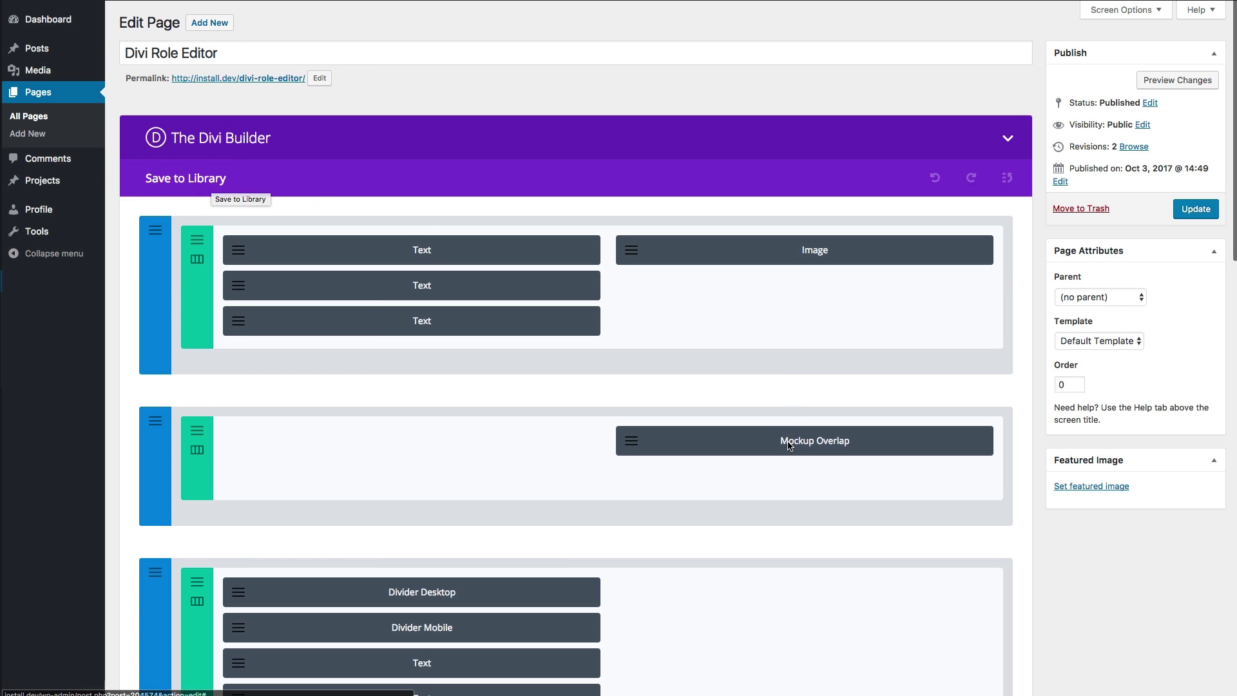
Return to the page editor, check the first Text module's settings for the library saving option, and close them
scroll(786, 444, "down", 1)
scroll(787, 445, "left", 2)
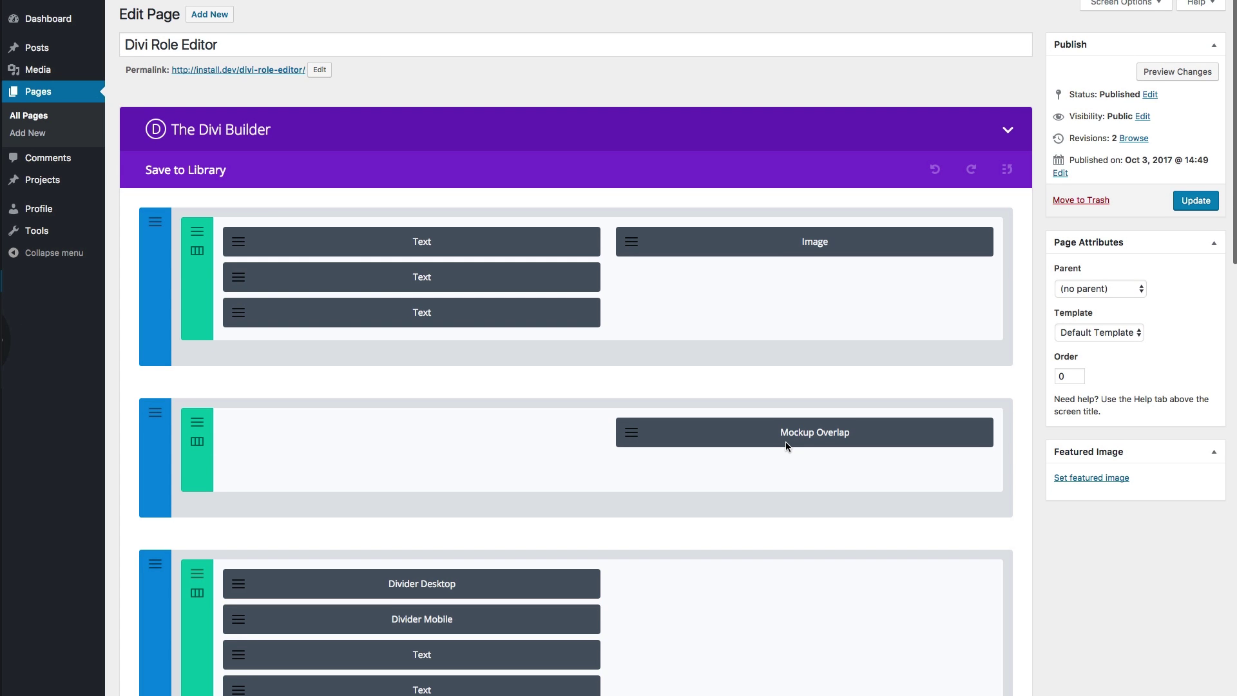
scroll(803, 259, "up", 1)
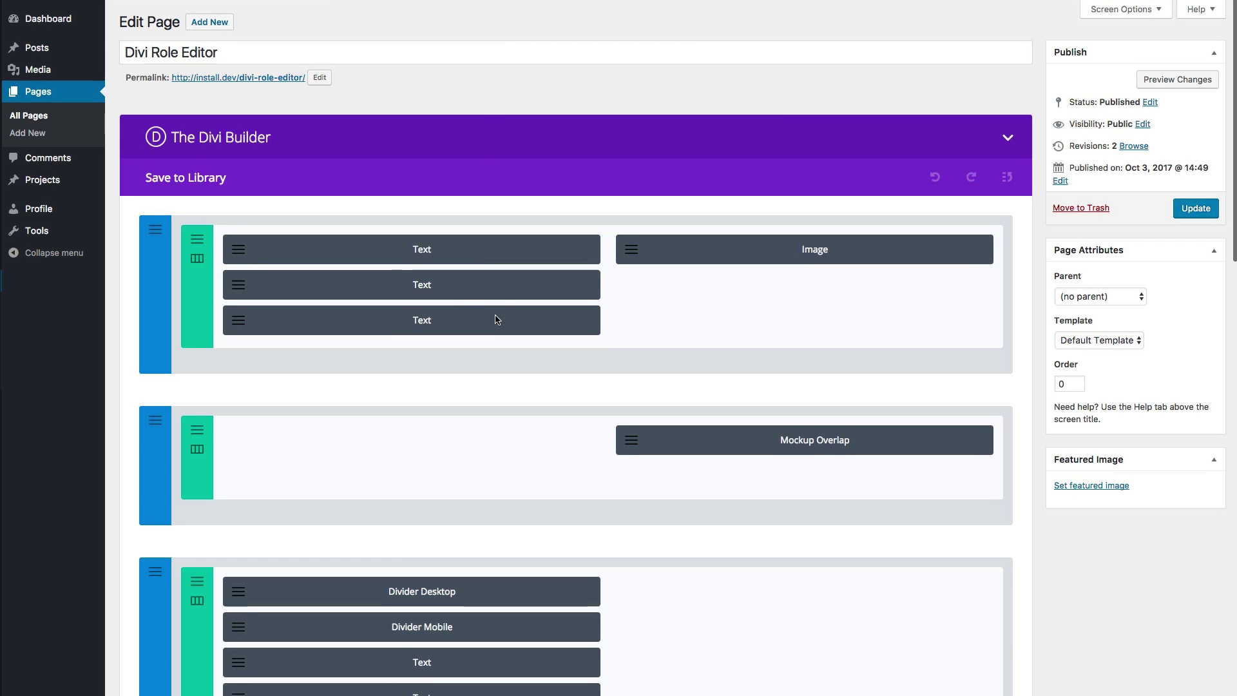
left_click(243, 256)
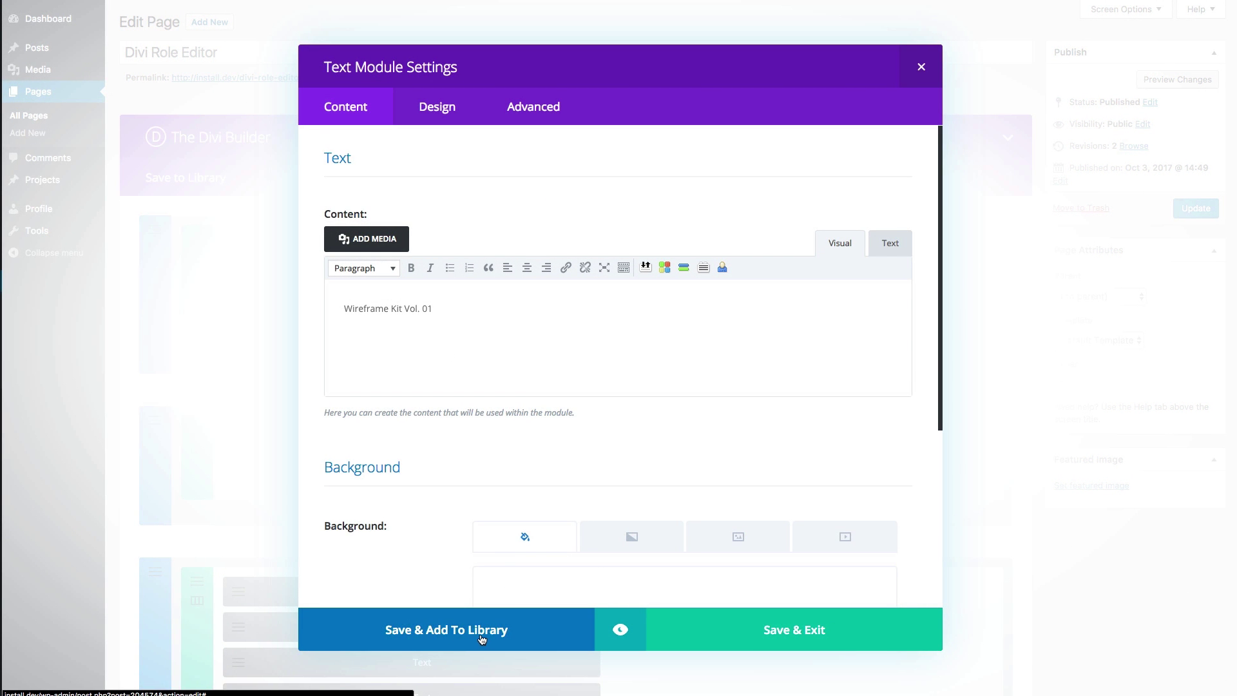
left_click(922, 69)
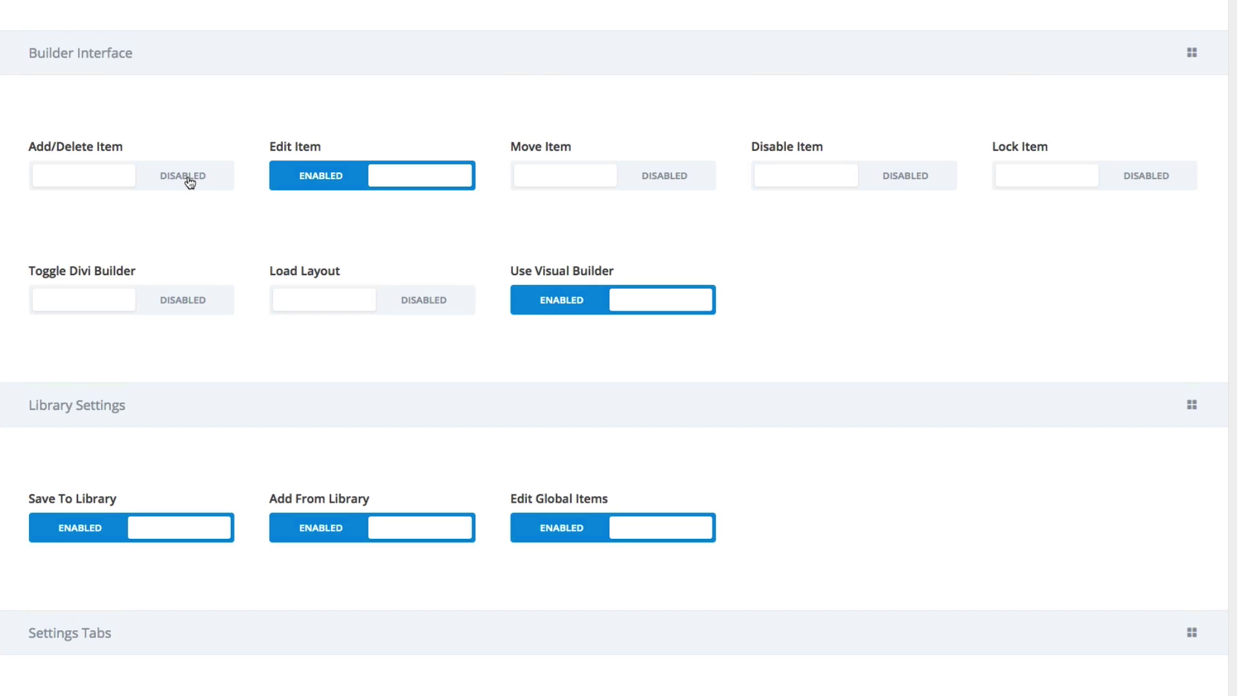
Enable Add/Delete Item in the Editor role's Builder Interface and save the Divi roles
left_click(190, 183)
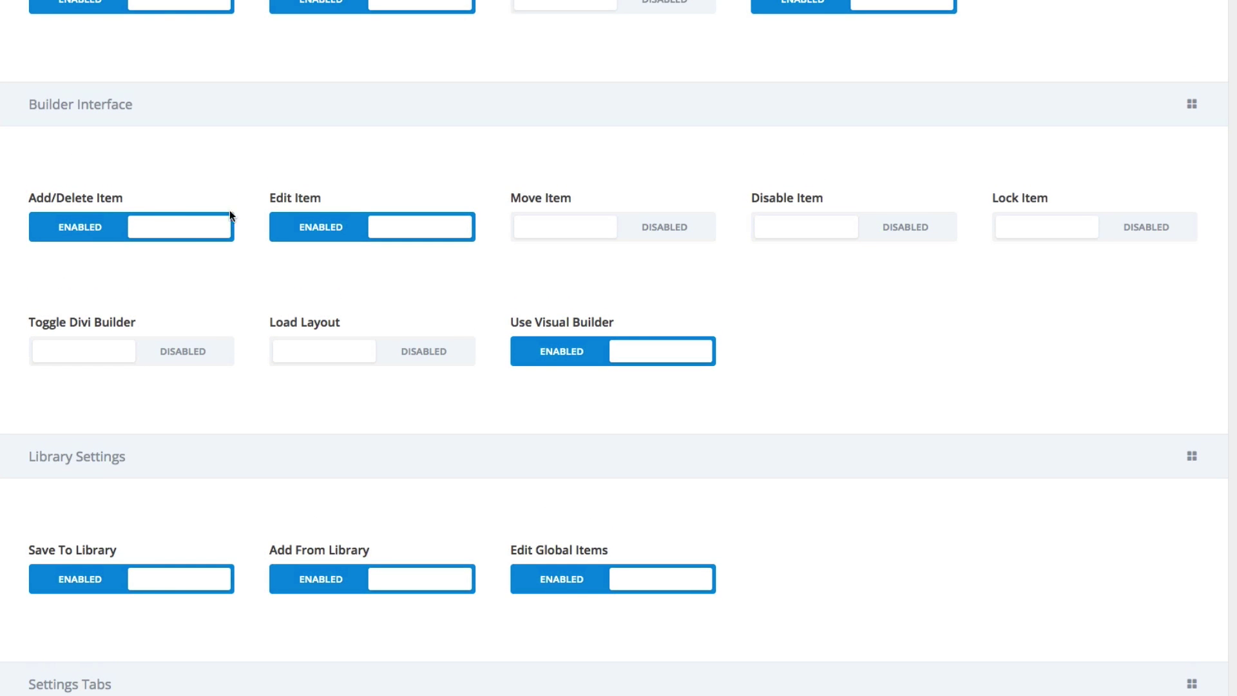
scroll(229, 213, "down", 2)
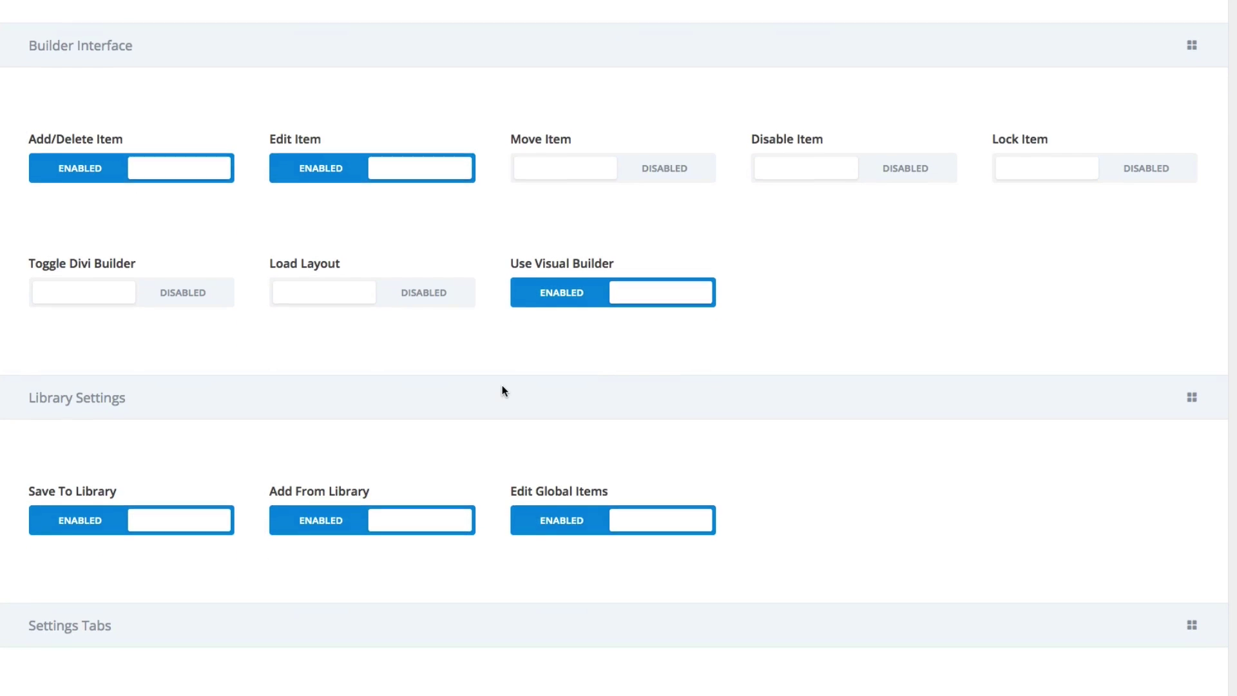
scroll(501, 391, "up", 10)
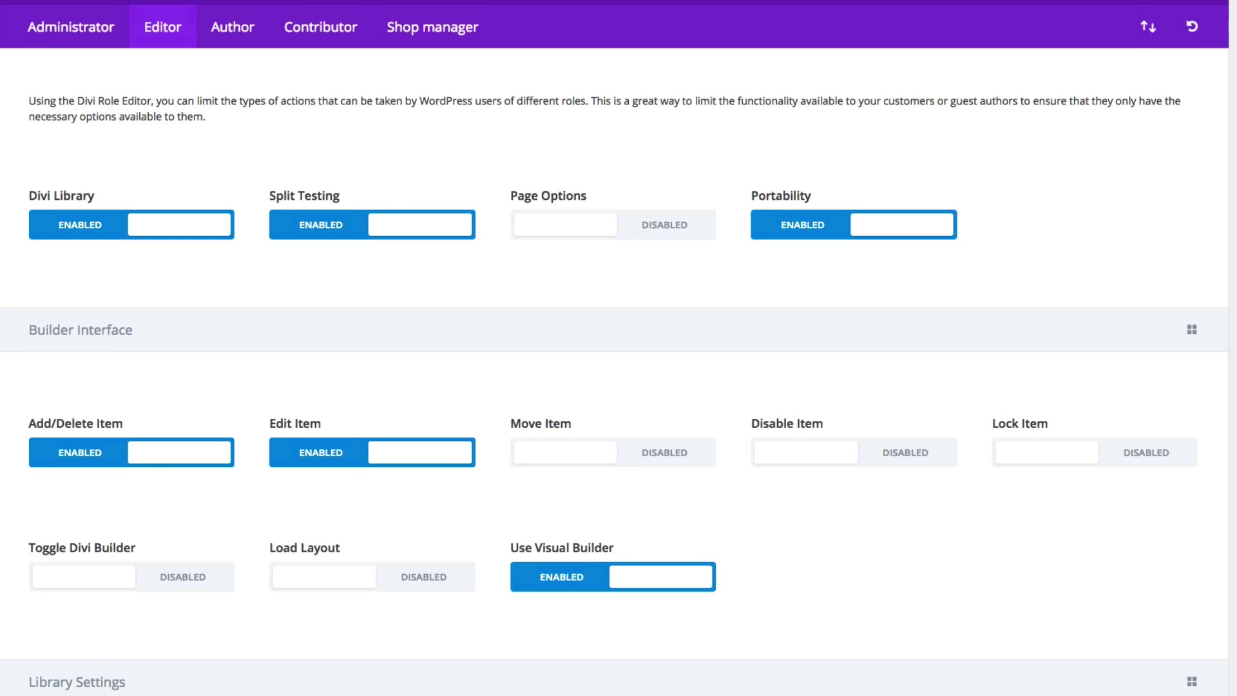
key("ctrl+s")
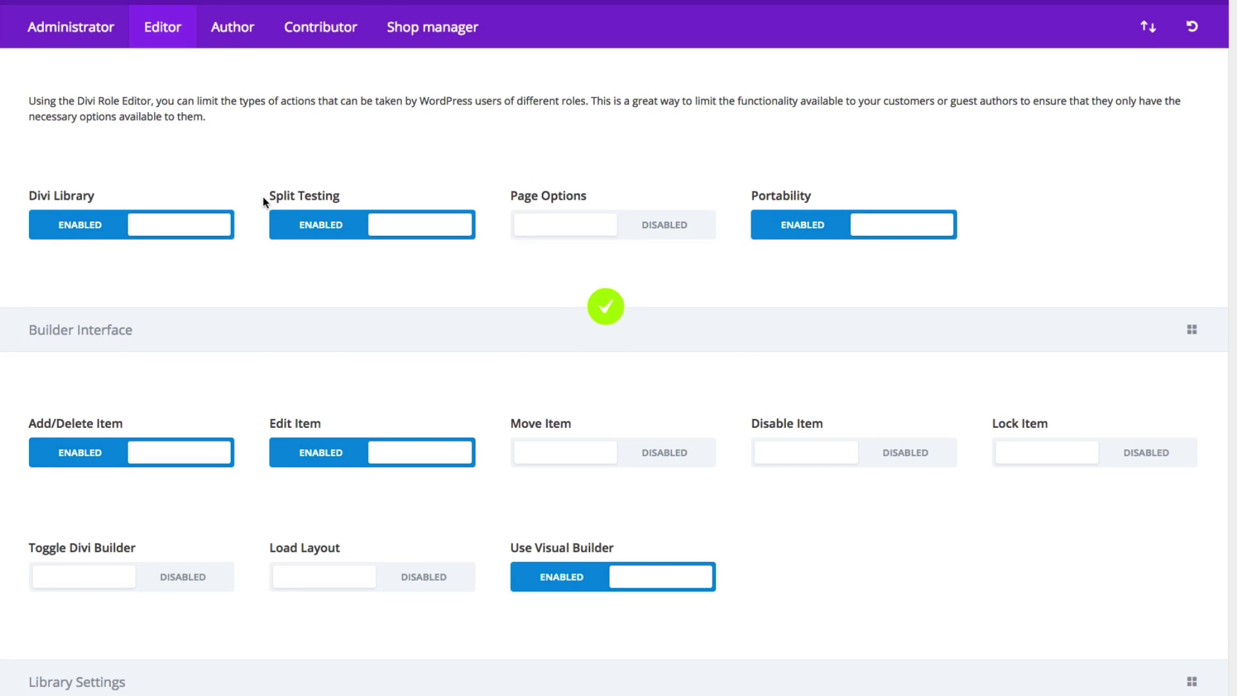
scroll(125, 435, "down", 2)
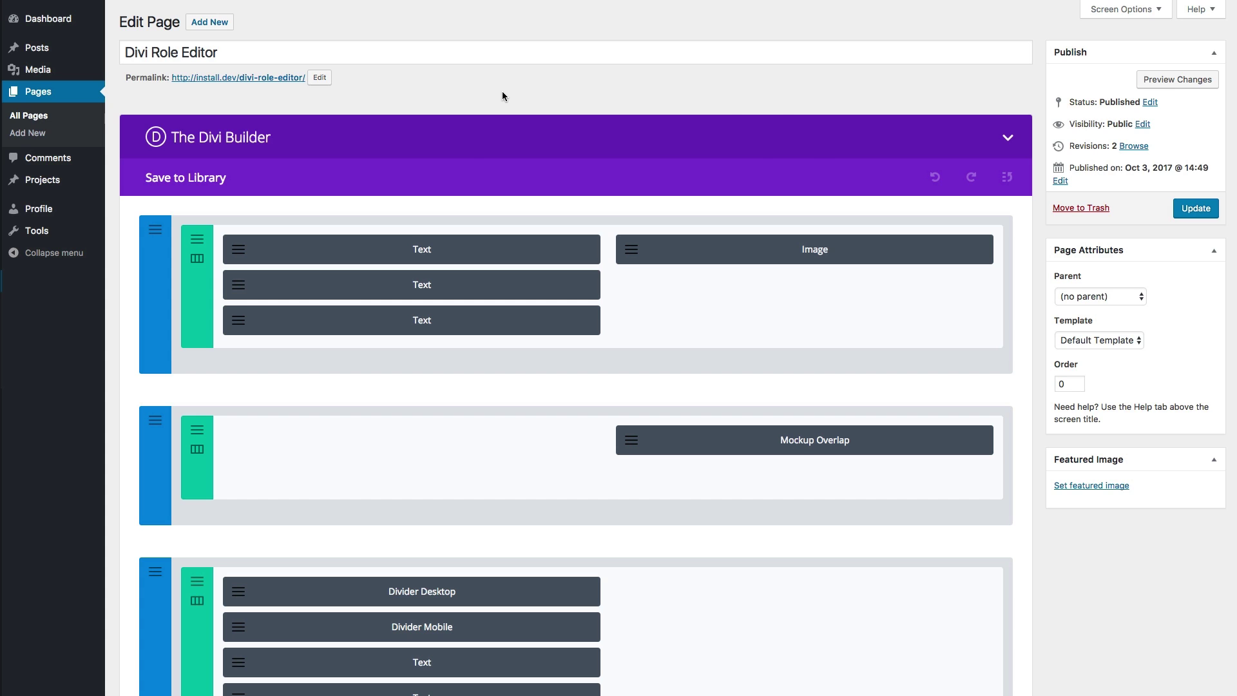
Return to the page editor, answer the reload prompt, and update the Divi Role Editor page to load the changed permissions
key("super+r")
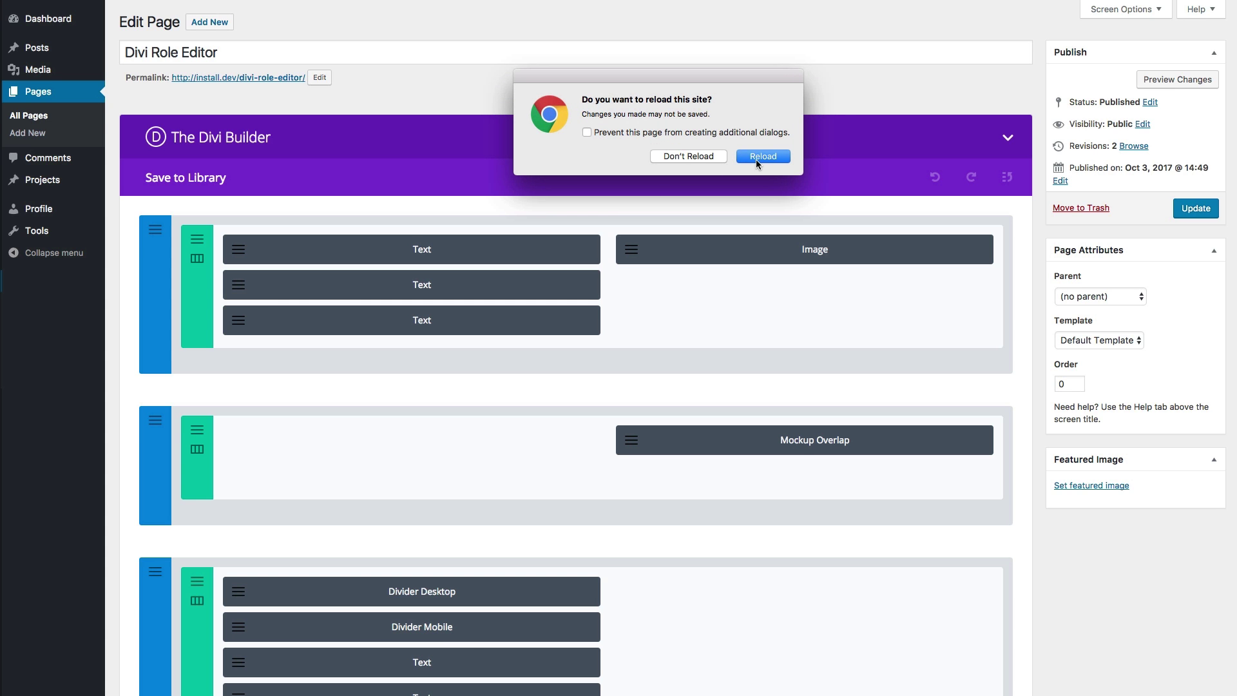
left_click(712, 161)
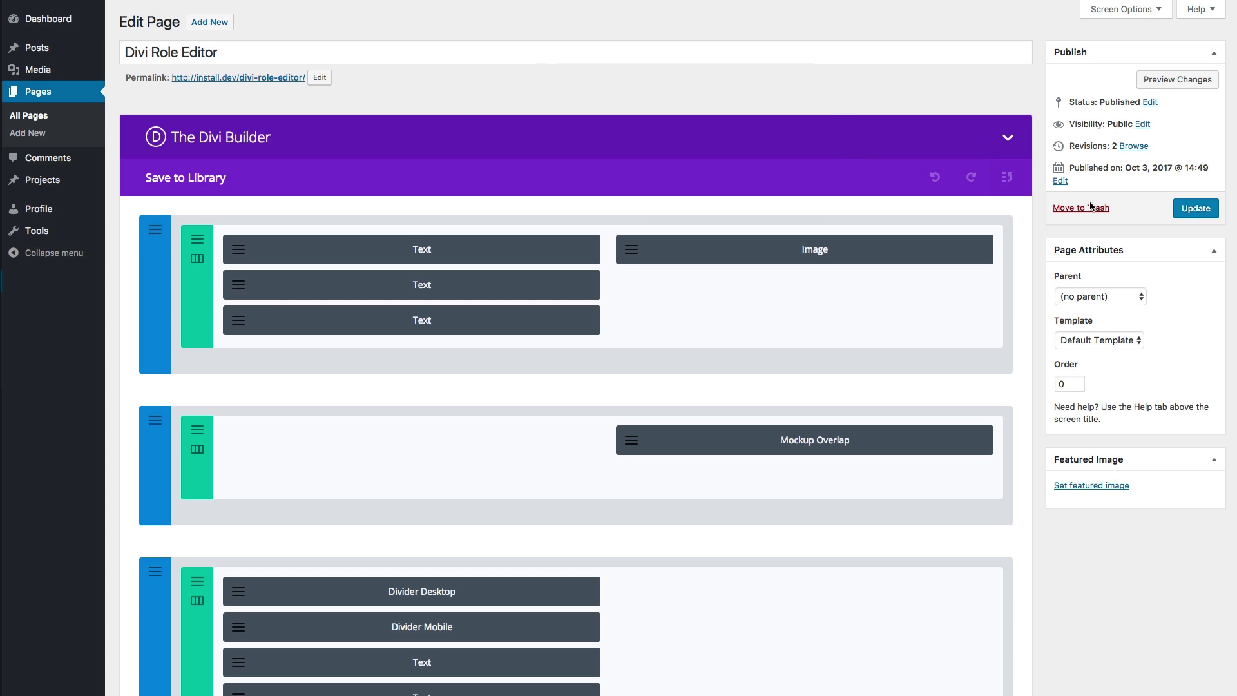
left_click(1189, 212)
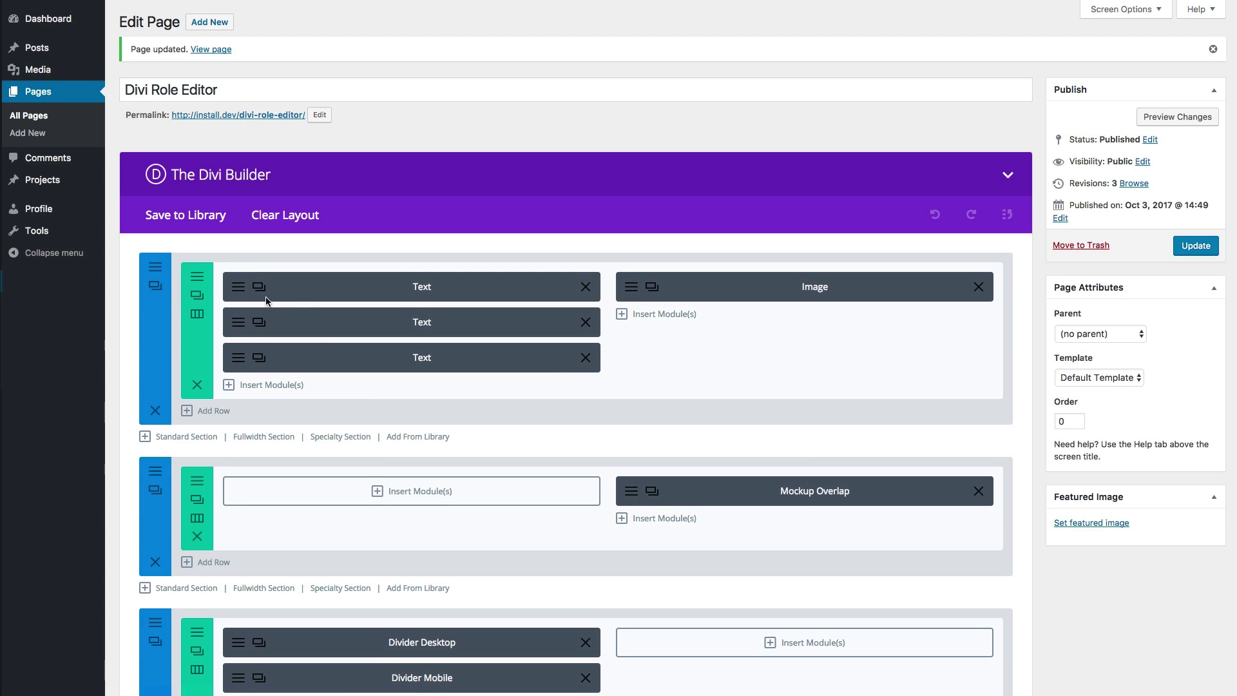
Open and close the first Text module's settings, and view the modules available to insert in the first column
left_click(239, 292)
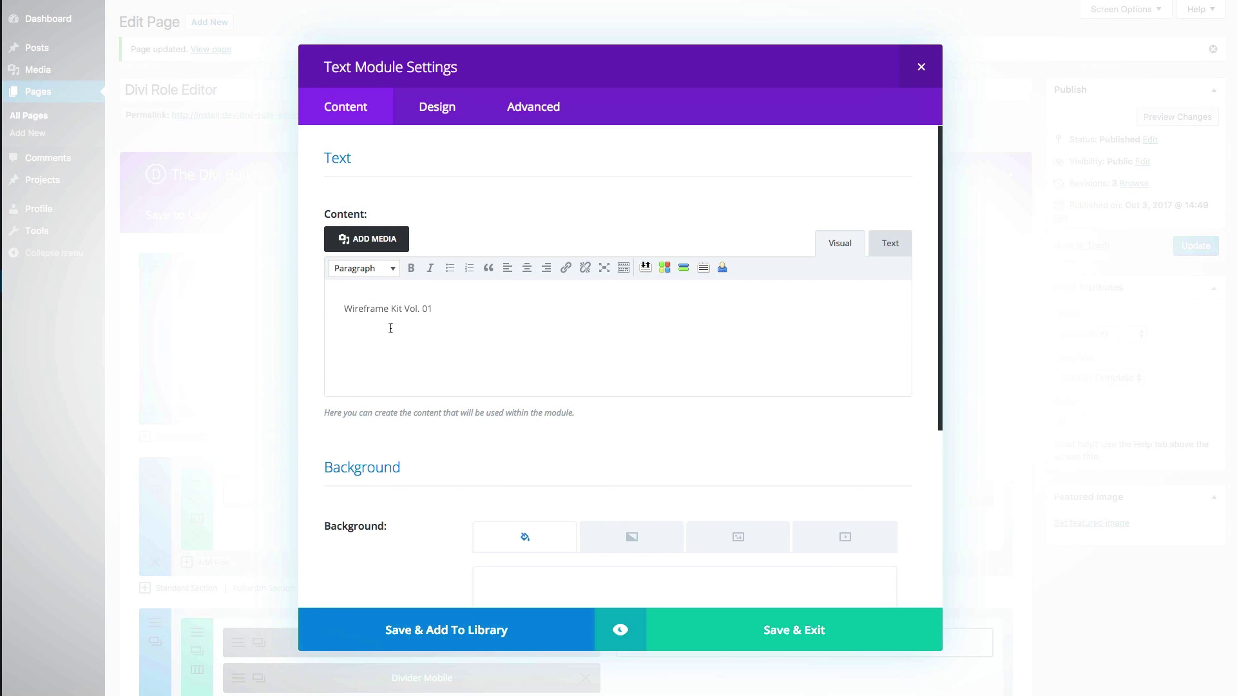
left_click(923, 65)
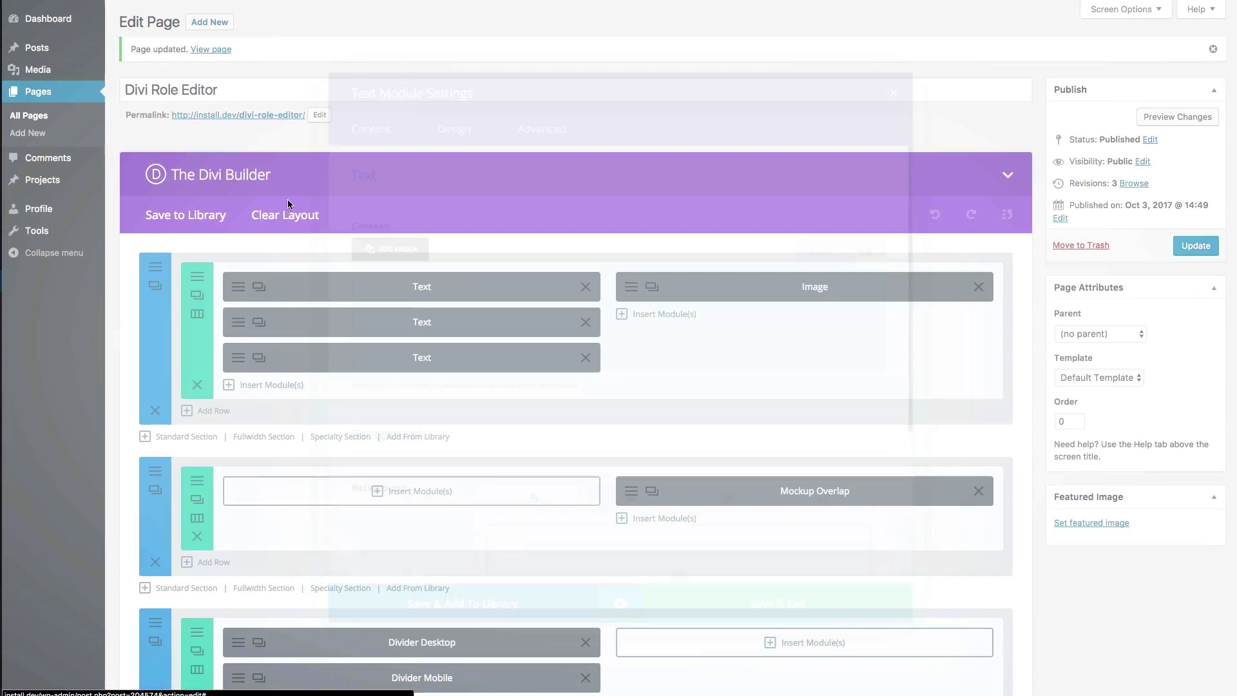
left_click(271, 387)
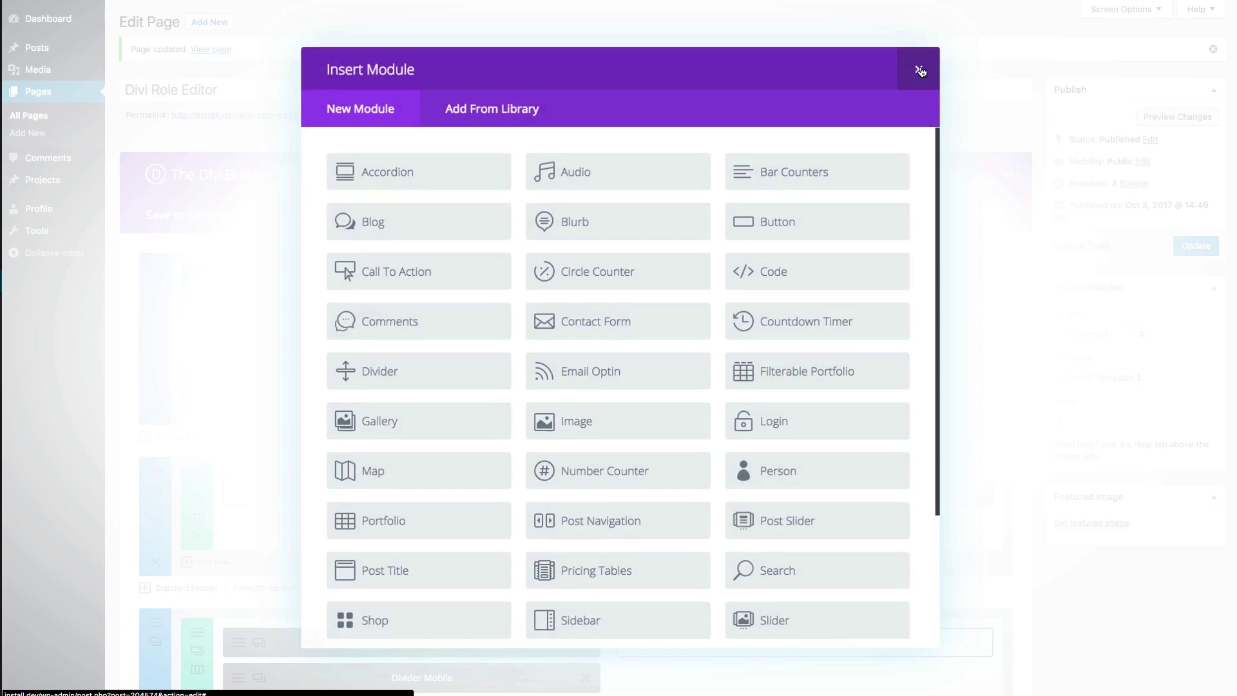
Return to the Role Editor and disable Save To Library and Edit Global Items in the Editor role's Library Settings
left_click(1223, 115)
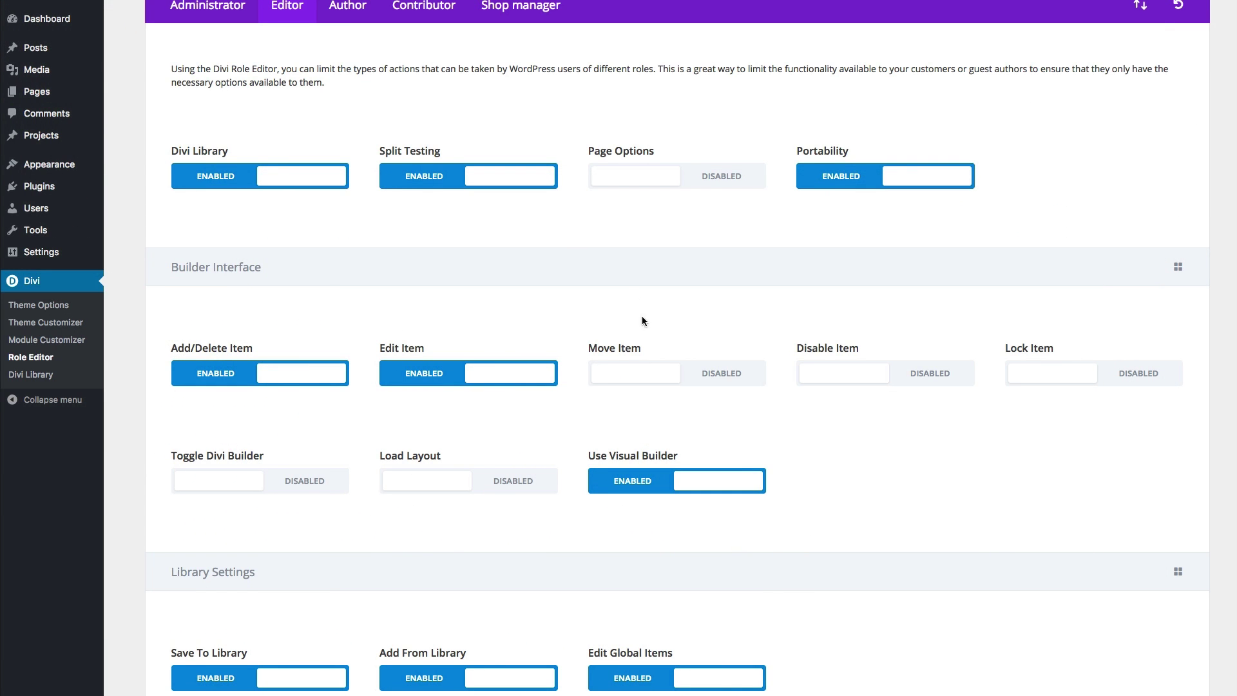
scroll(642, 320, "down", 5)
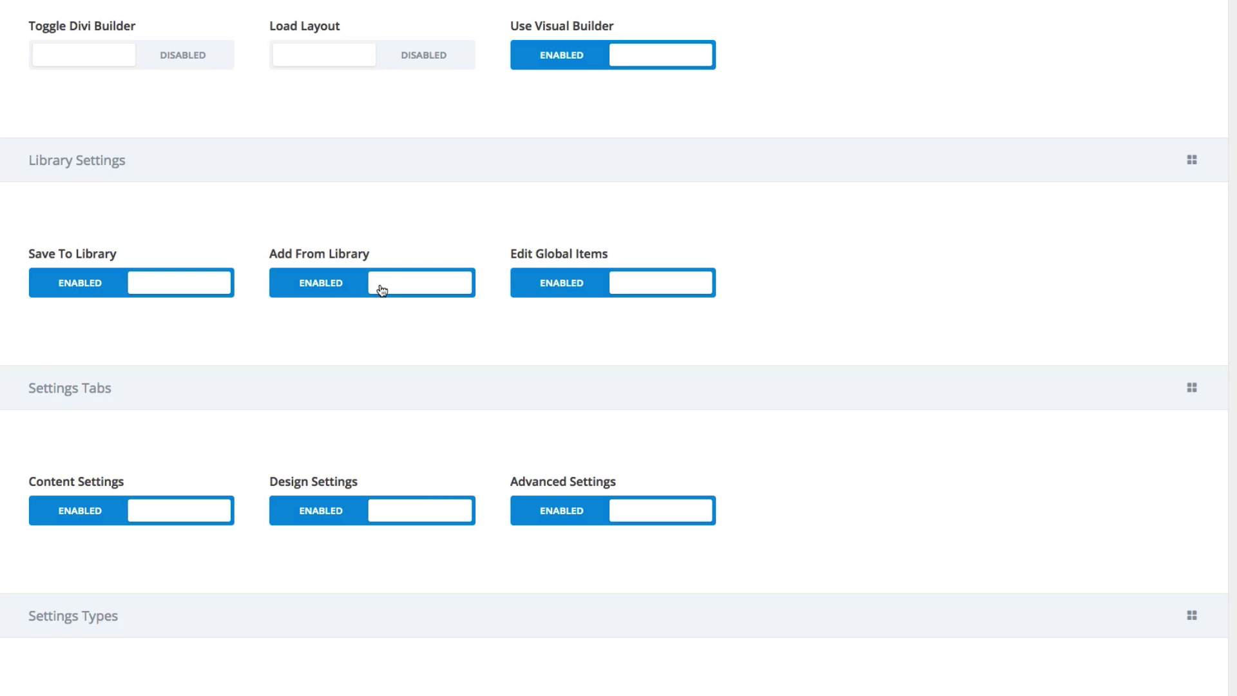
left_click(166, 287)
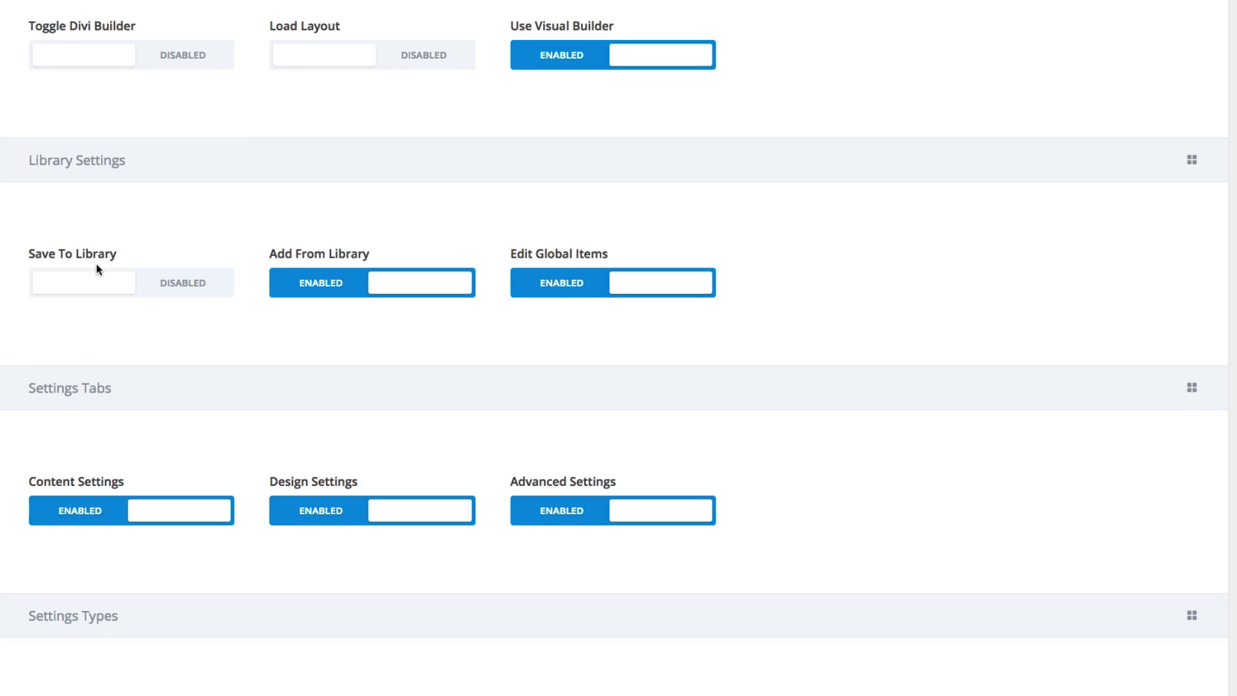
left_click(685, 288)
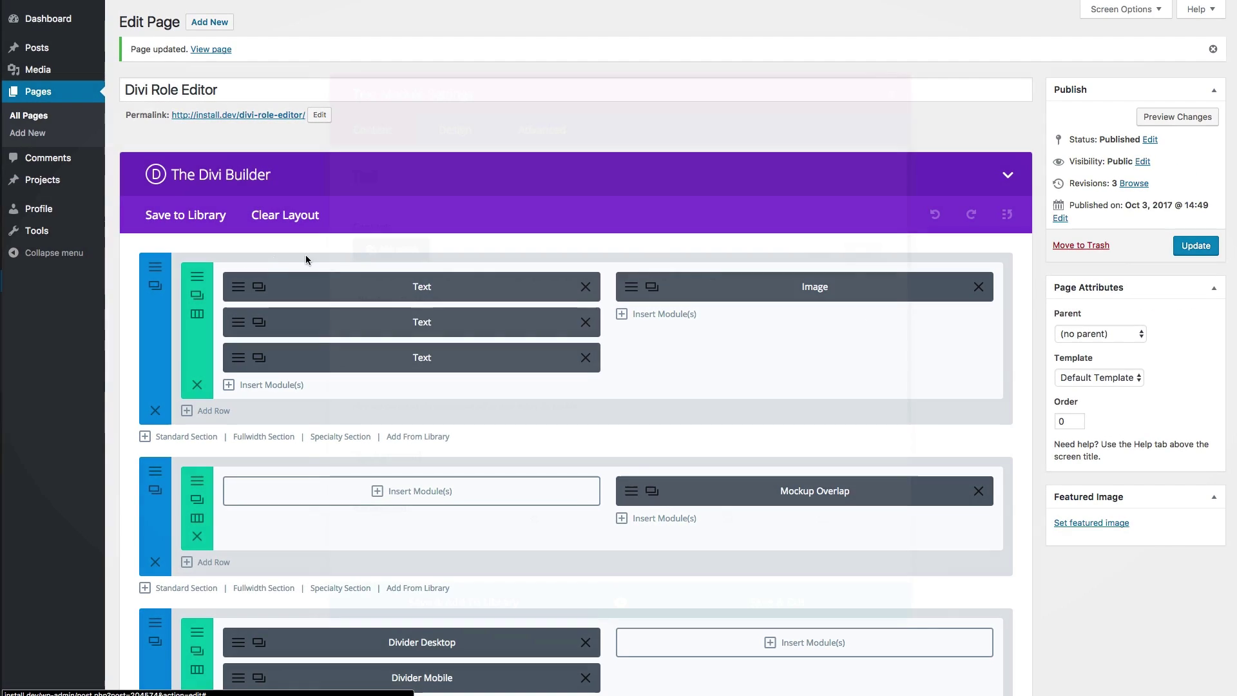
Check the first Text module's settings in the page editor, close them, and reload the page to apply the changed permissions
left_click(451, 269)
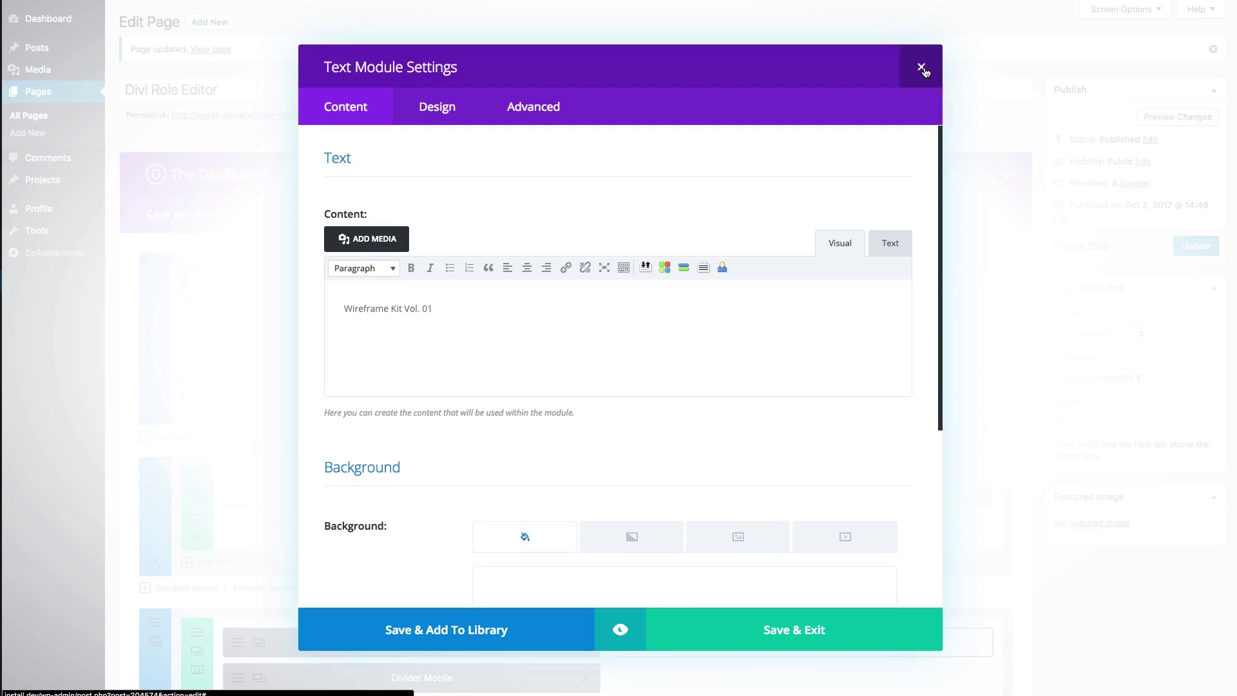
key("Escape")
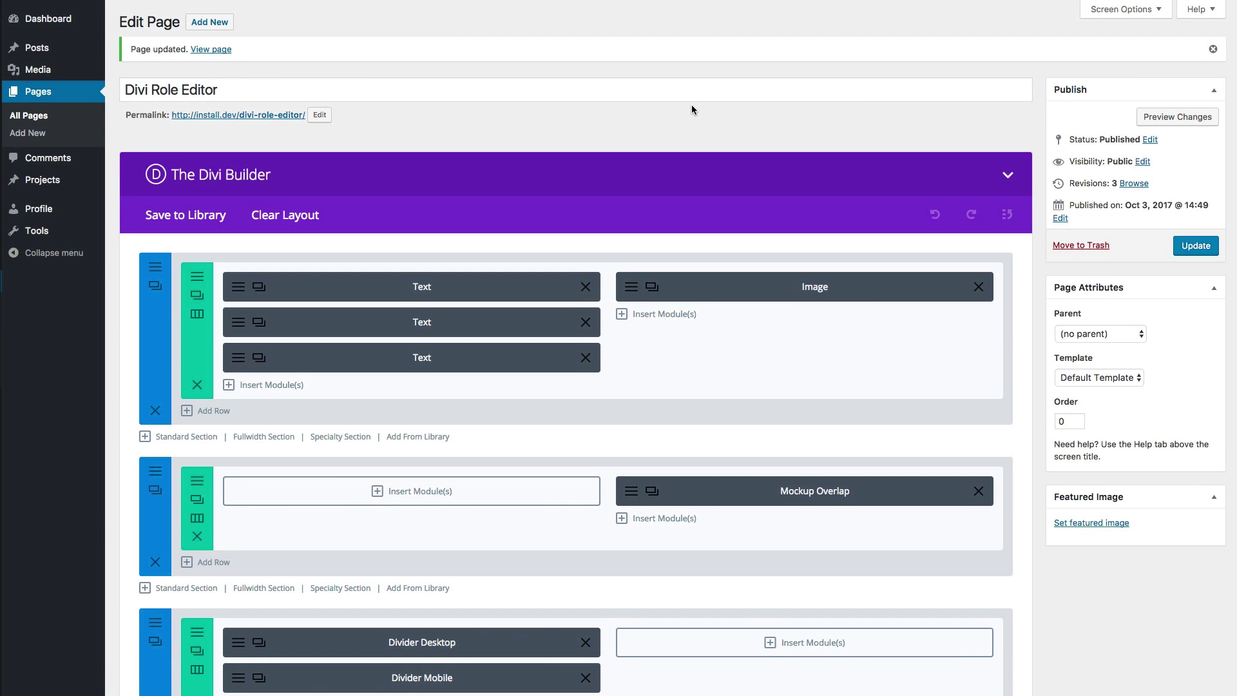
left_click(595, 186)
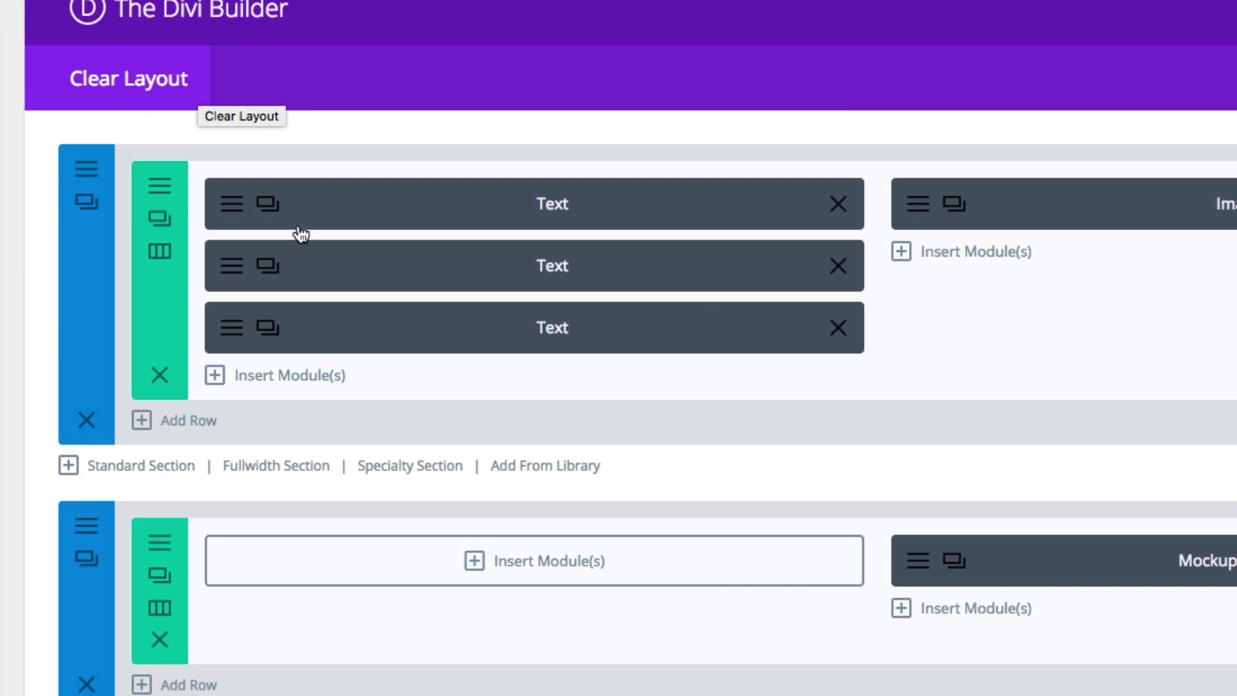
Reopen the first Text module's settings to check for the library saving option, close them, and look over the page layout
left_click(227, 199)
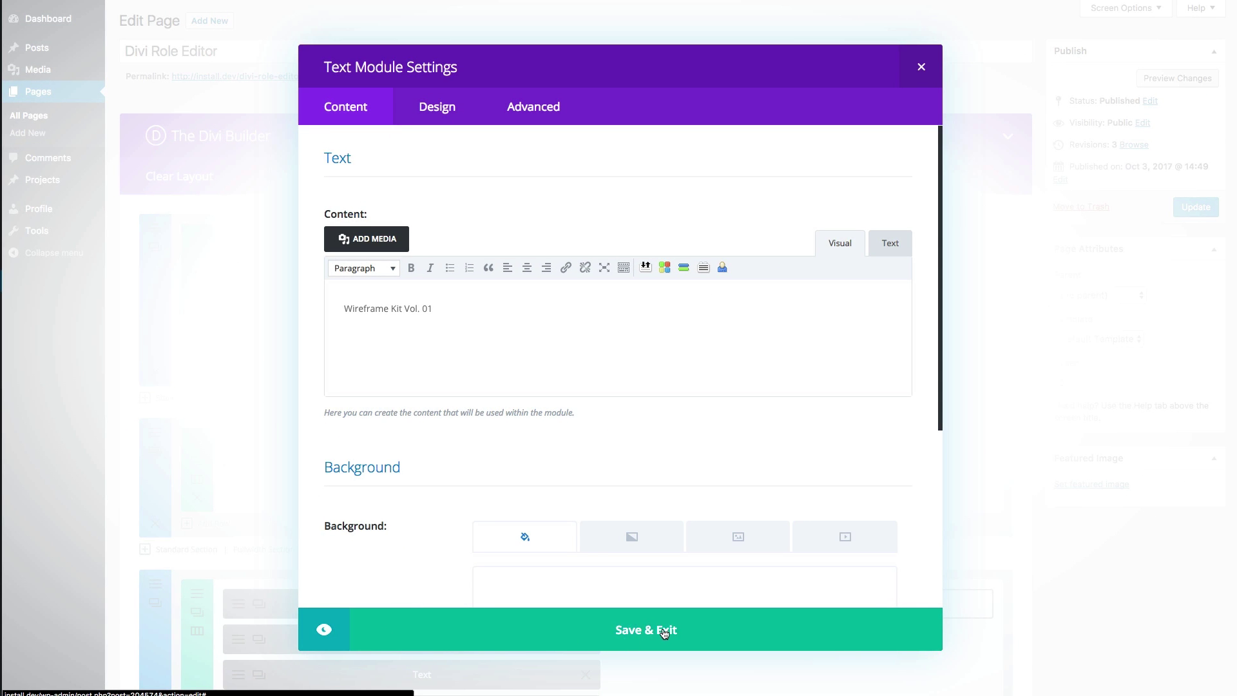
left_click(922, 67)
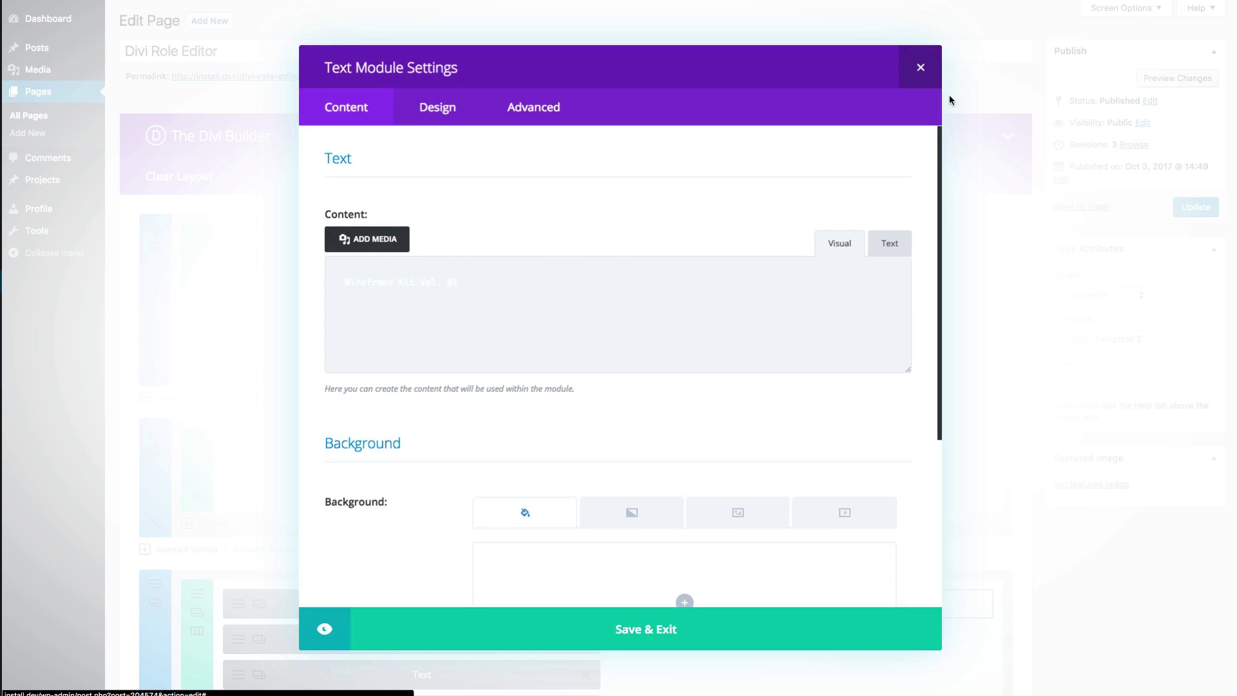
scroll(725, 406, "down", 4)
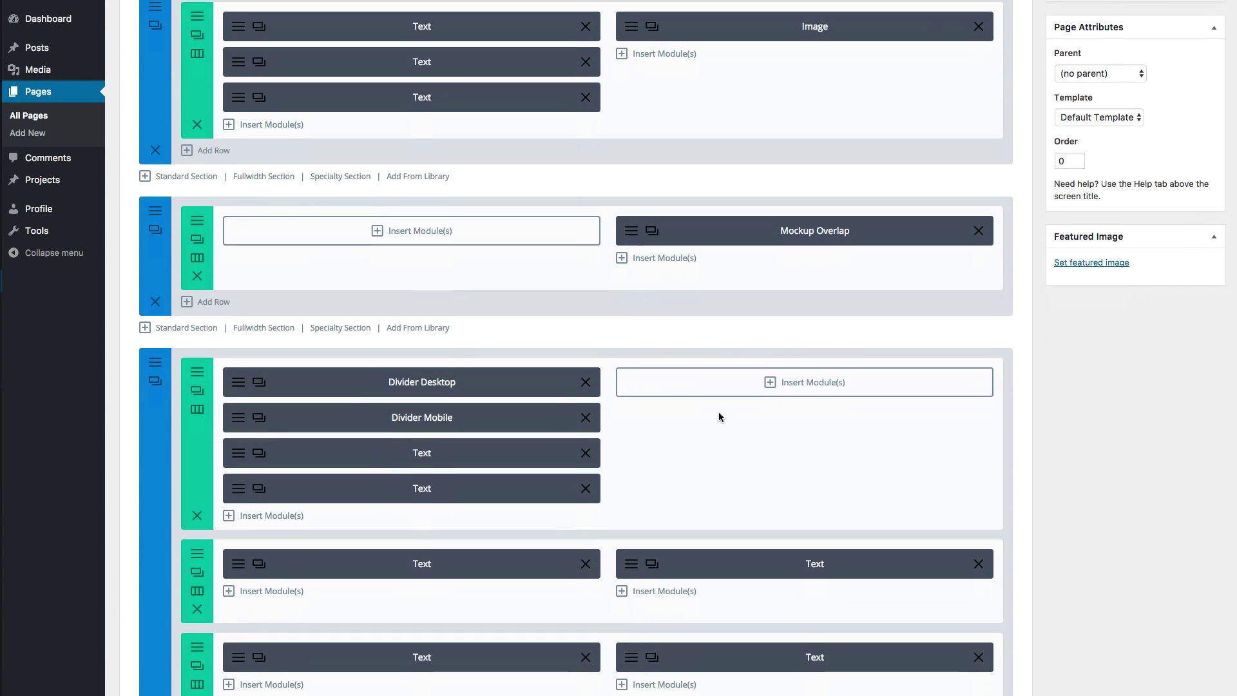
scroll(718, 412, "up", 2)
scroll(718, 412, "up", 1)
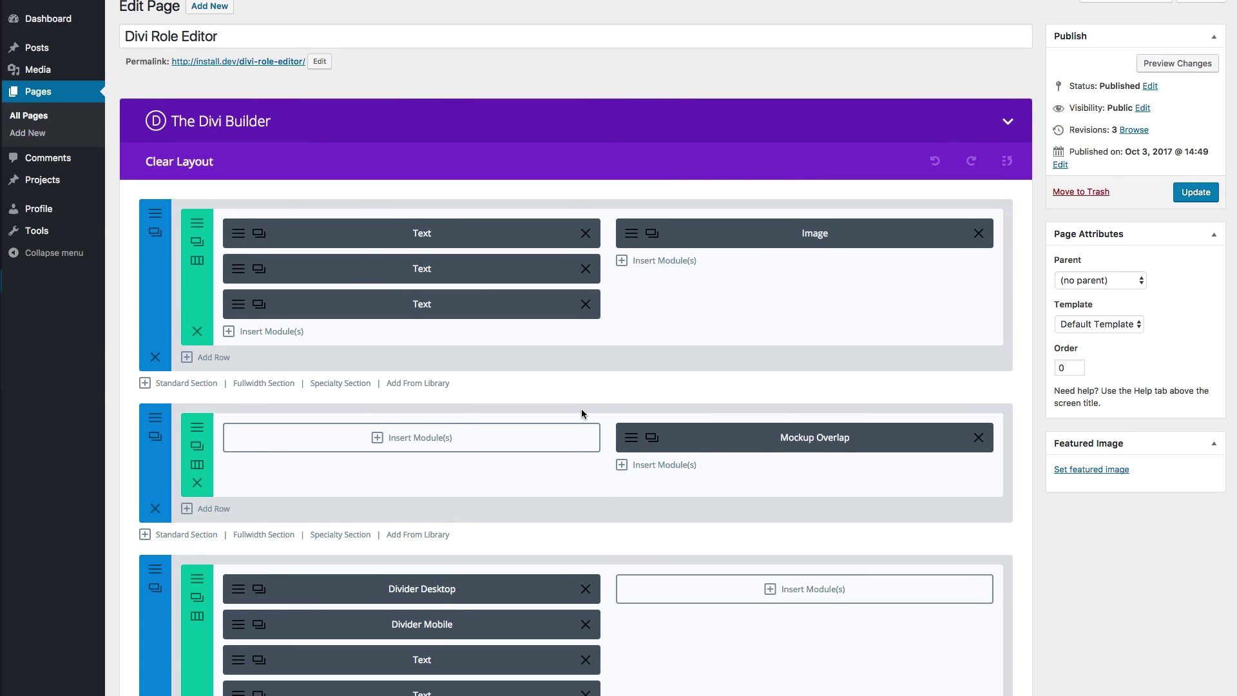
scroll(582, 414, "up", 1)
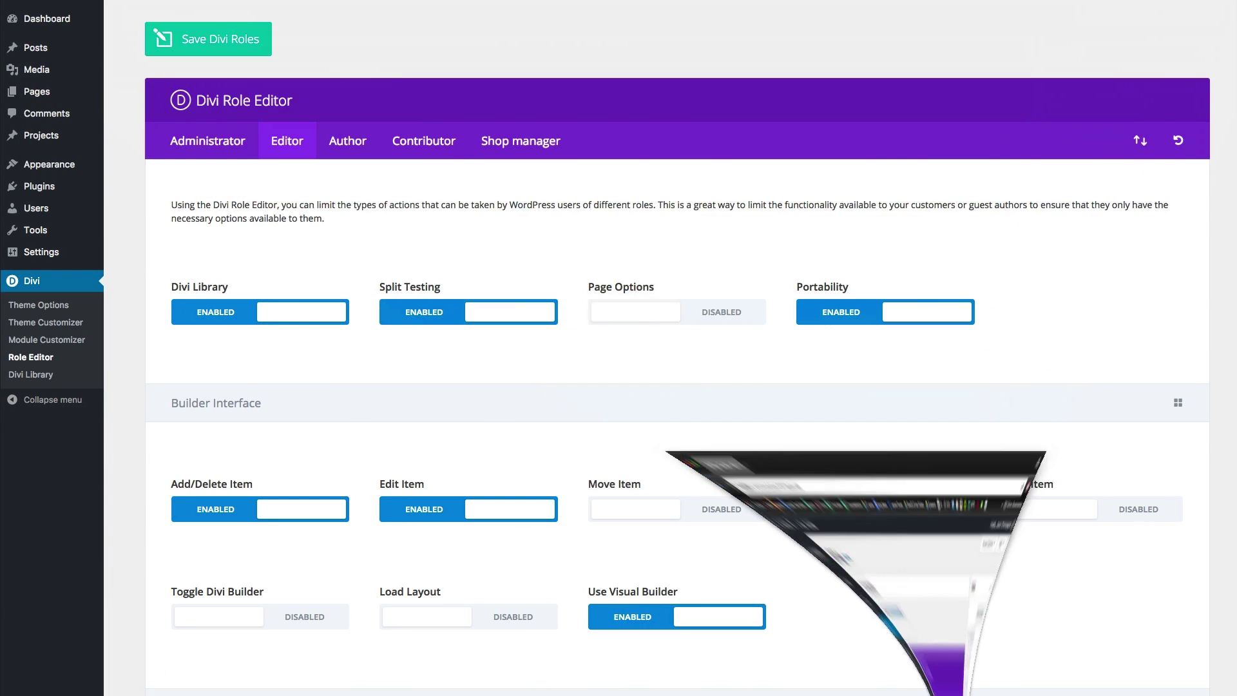
Enable Save To Library for the Editor role, leave Edit Global Items disabled, and save the Divi roles
scroll(431, 367, "down", 7)
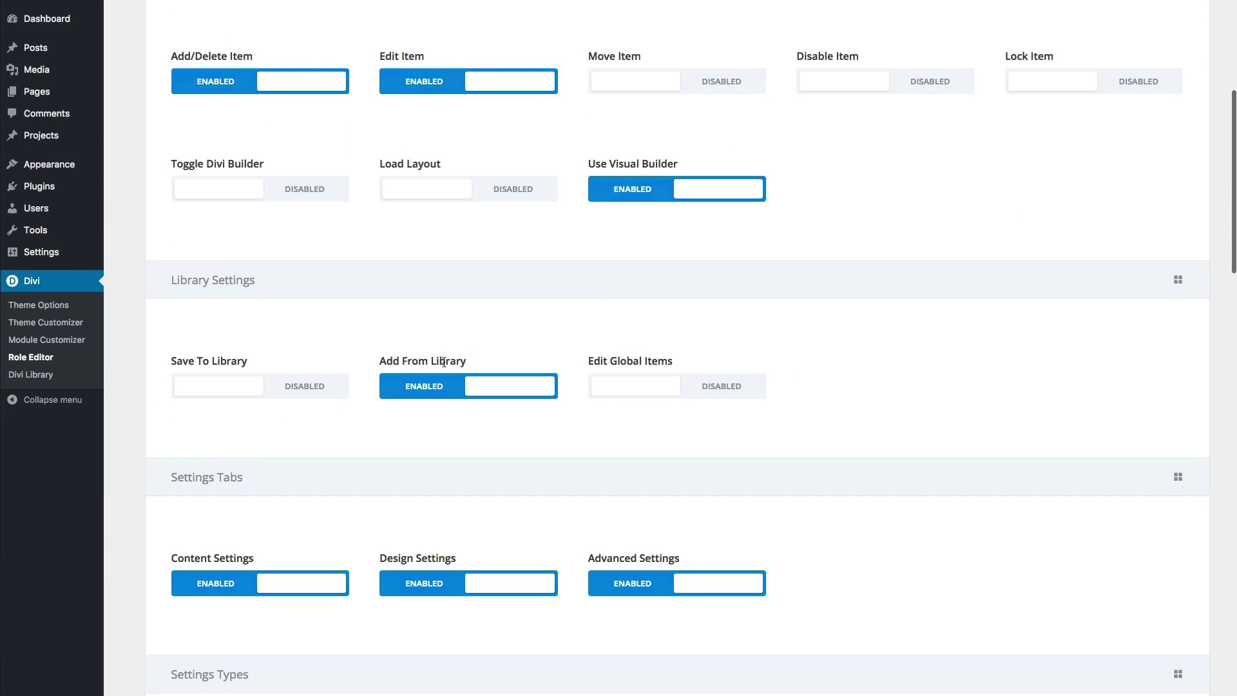
left_click(312, 394)
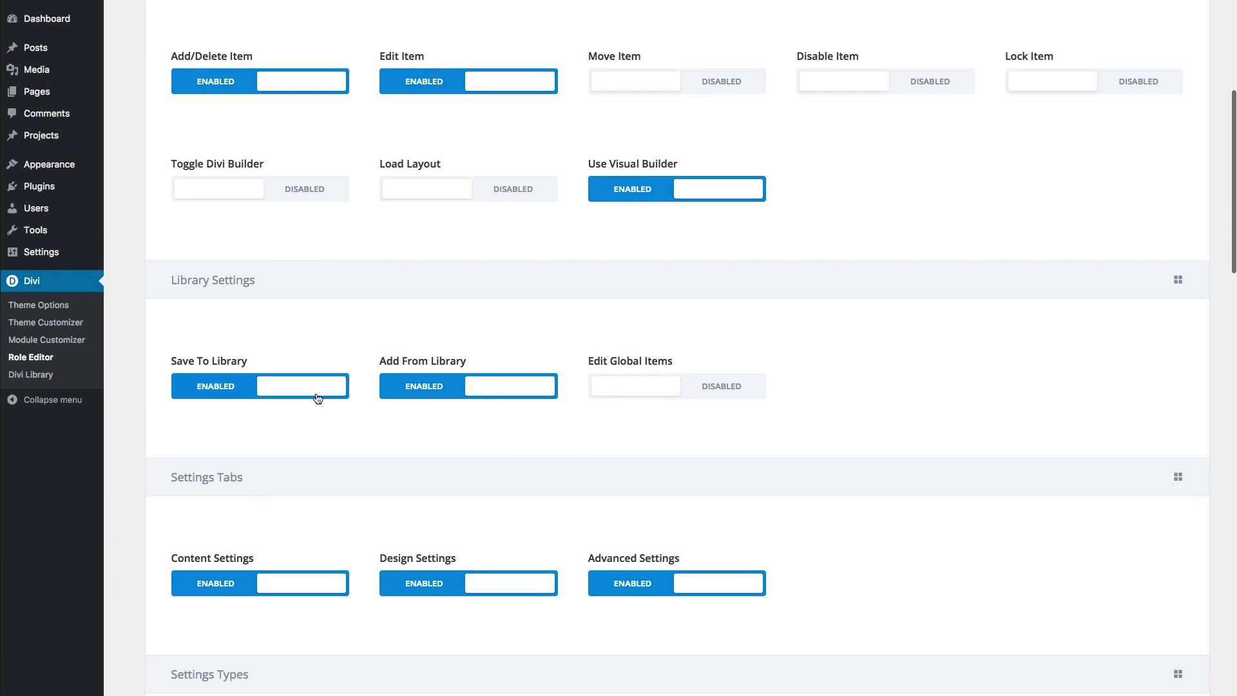
left_click(661, 386)
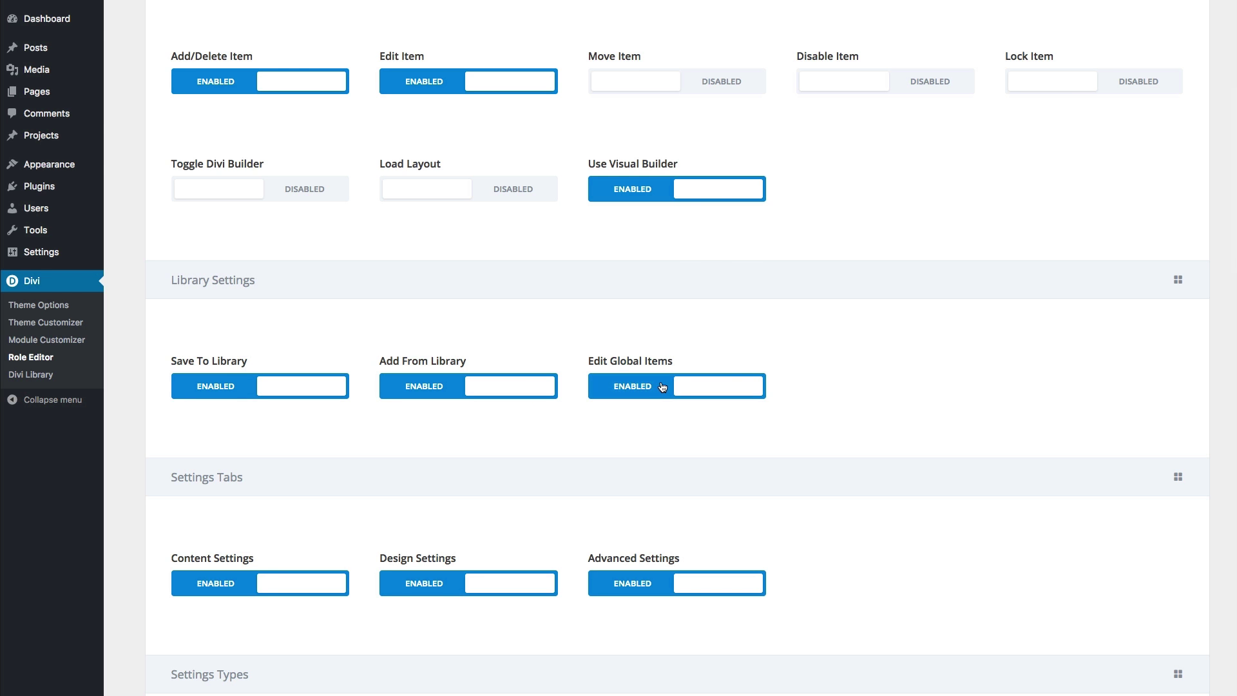
left_click(661, 387)
scroll(285, 132, "up", 3)
scroll(285, 132, "up", 5)
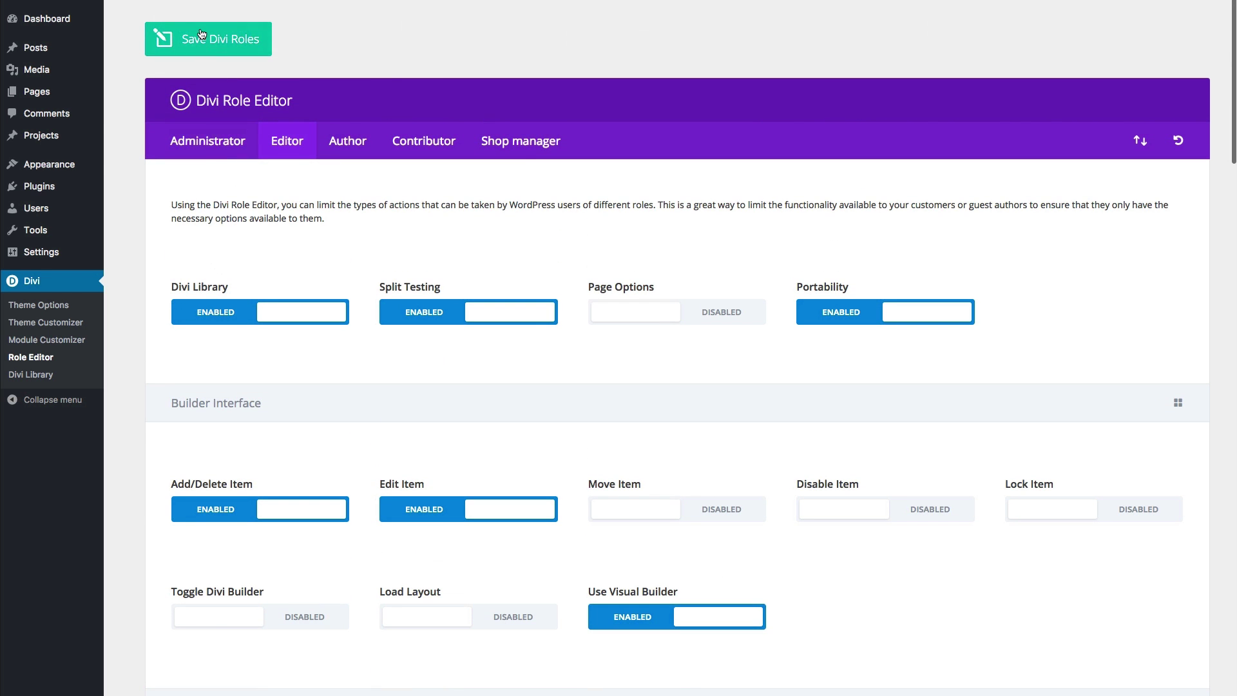
left_click(254, 40)
Review the Editor role's Settings Tabs permissions, then view the matching tabs in the page's Image module settings and close them
scroll(543, 262, "down", 10)
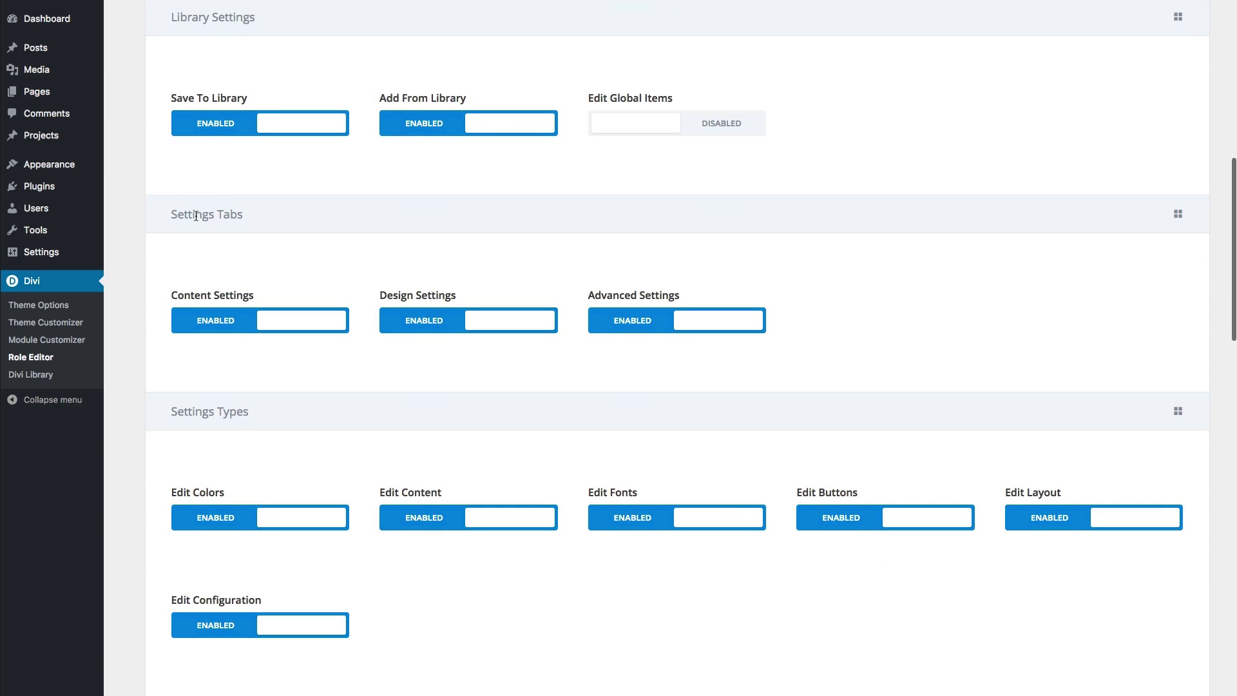
scroll(986, 363, "up", 1)
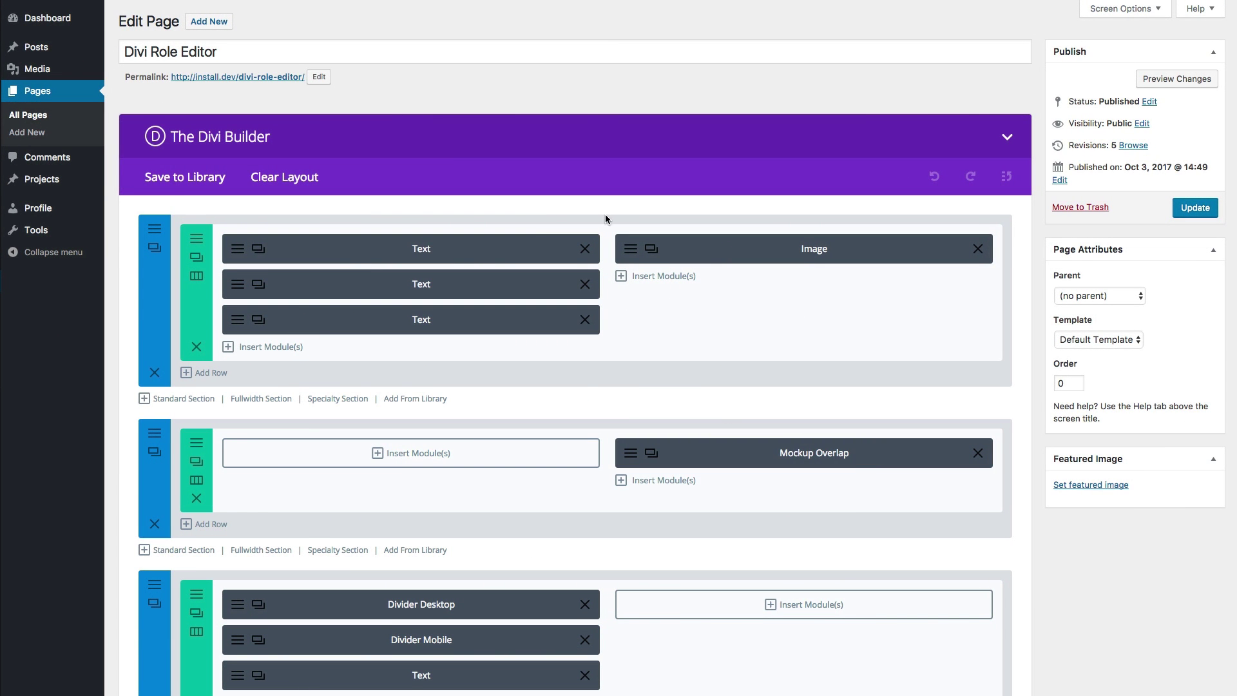
left_click(629, 251)
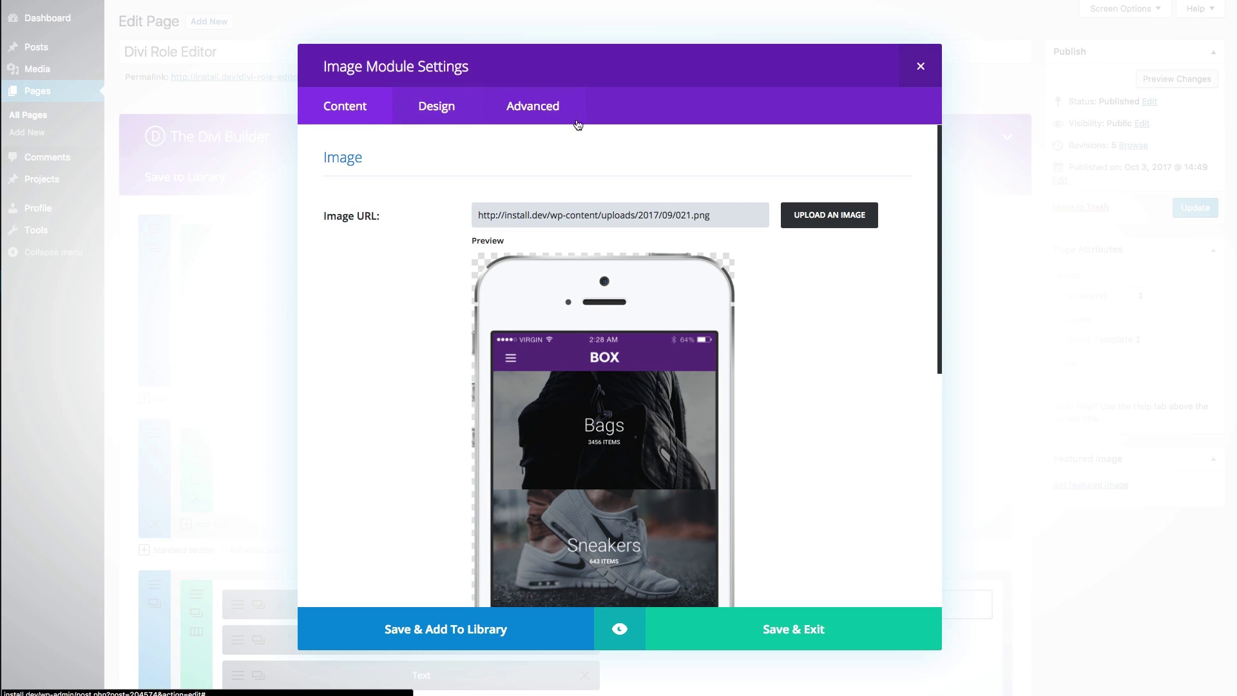
left_click(921, 66)
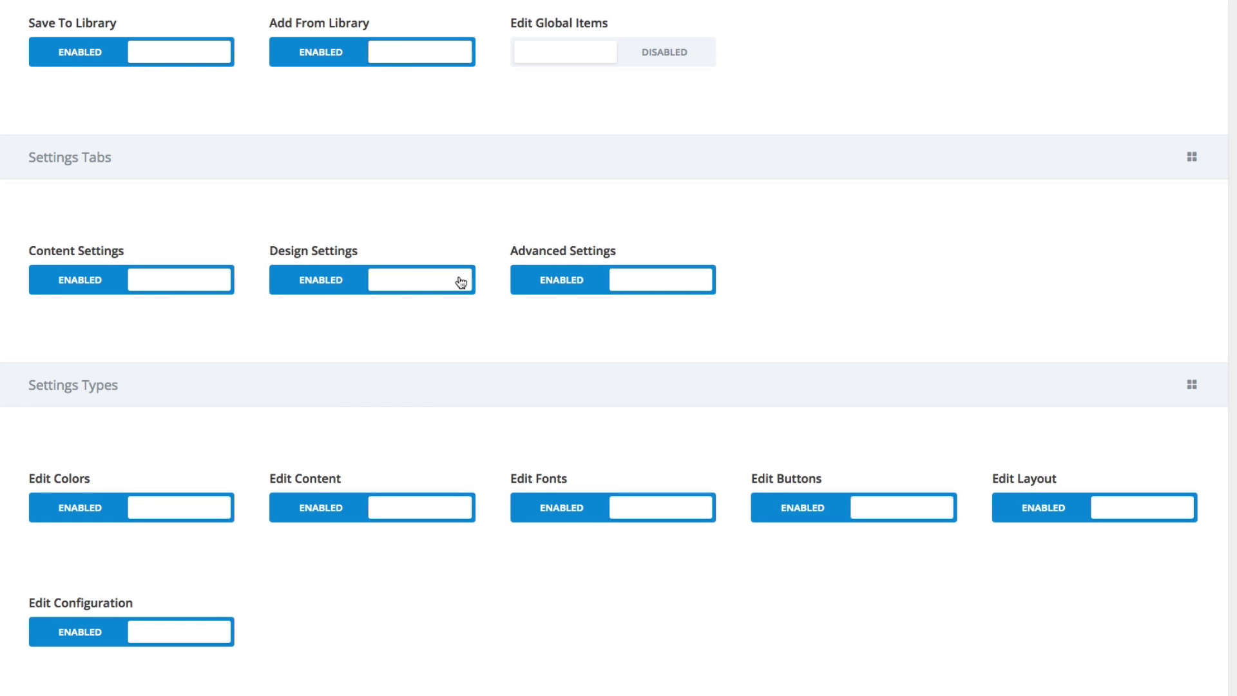
Disable Design Settings and Advanced Settings in the Editor role's Settings Tabs and save the Divi roles
left_click(420, 282)
left_click(579, 284)
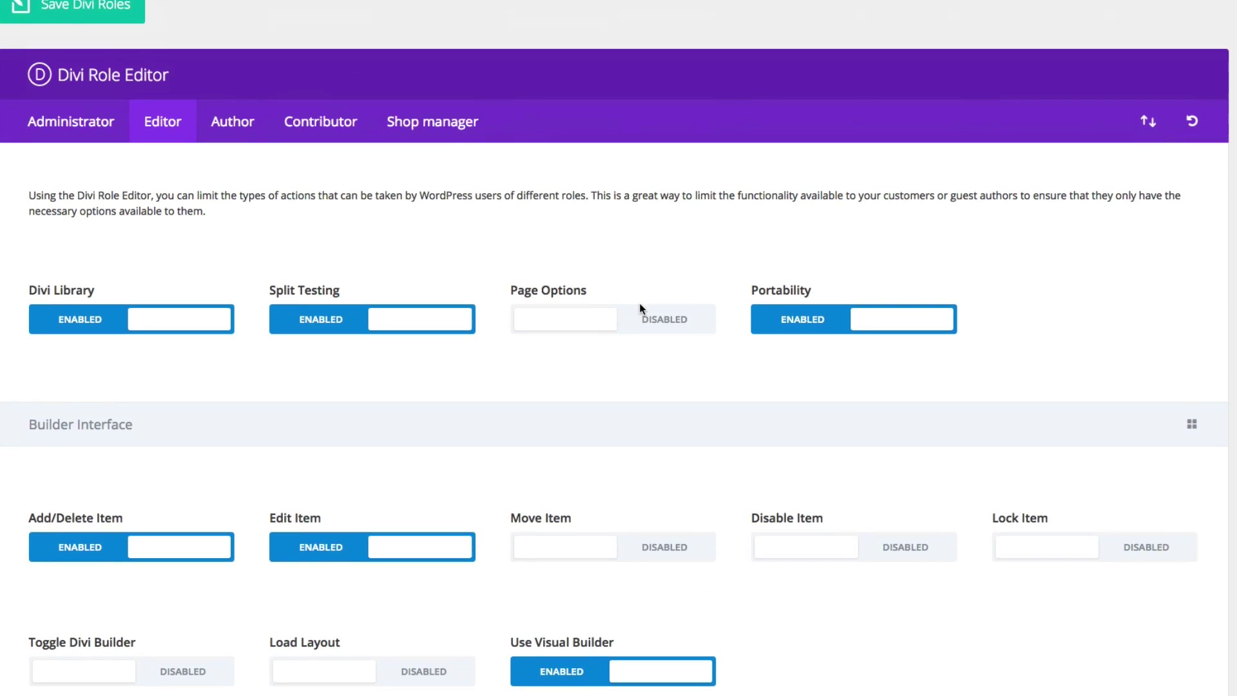
scroll(639, 303, "down", 1)
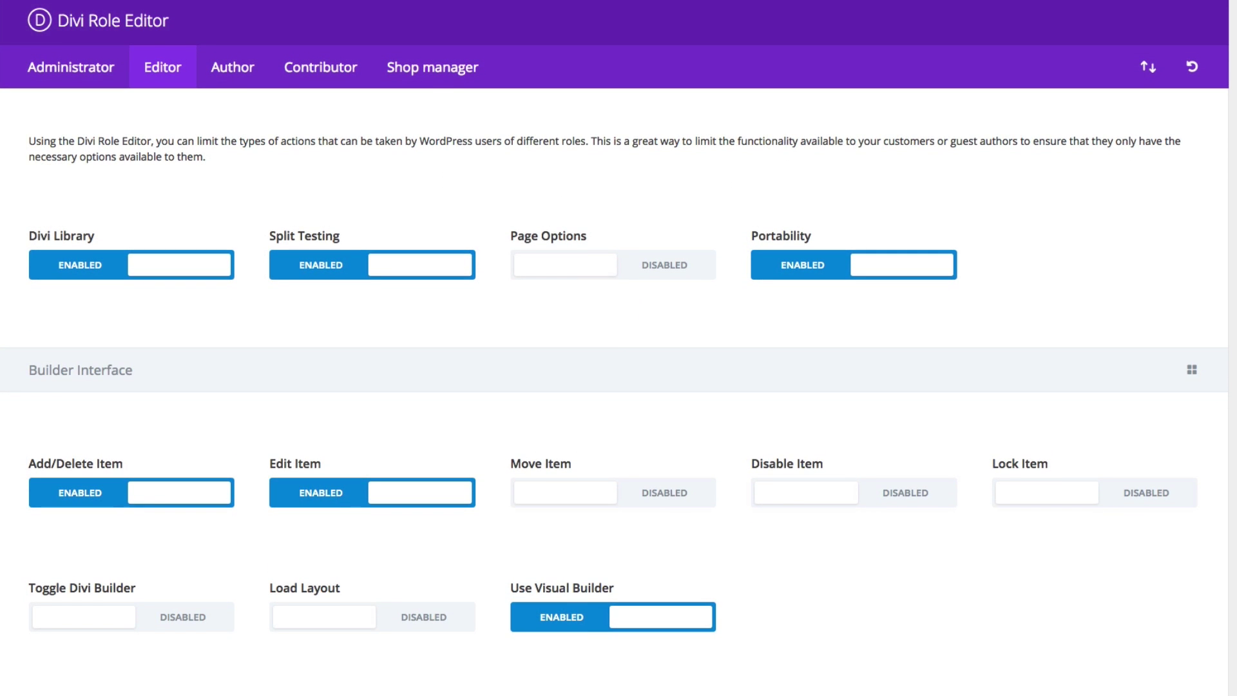
key("ctrl+s")
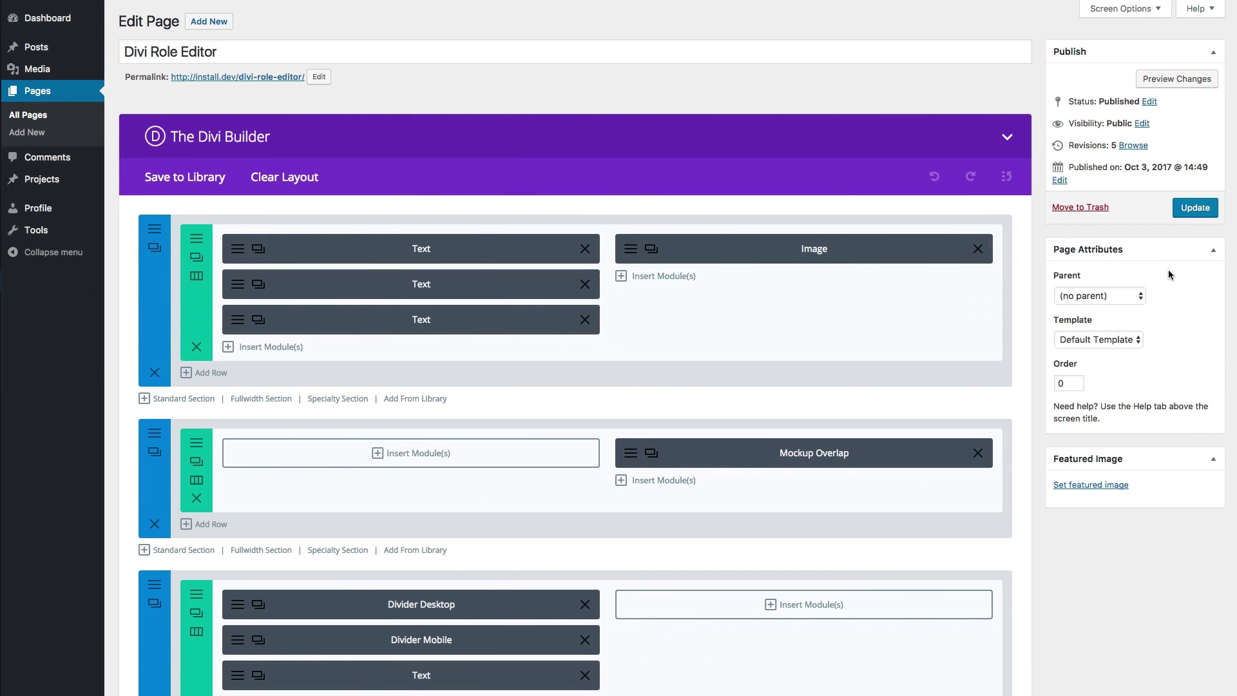
Update the Divi Role Editor page and open the Image module's settings to check which tabs are available
left_click(1196, 207)
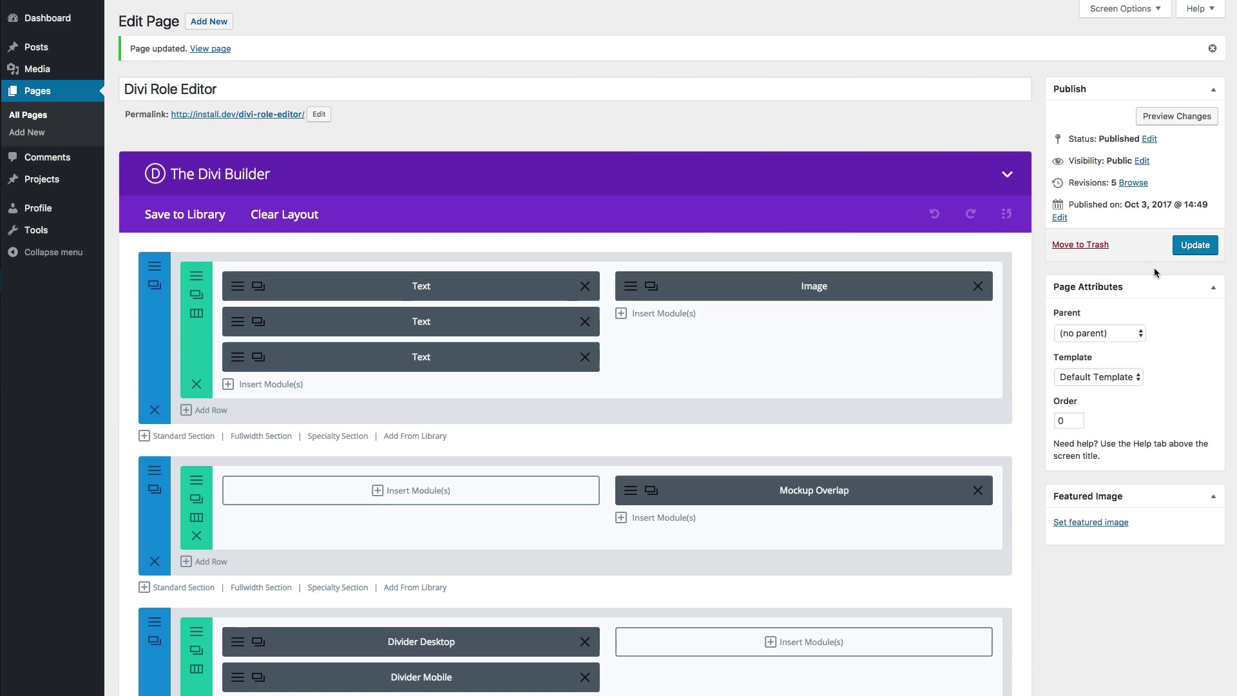
left_click(631, 287)
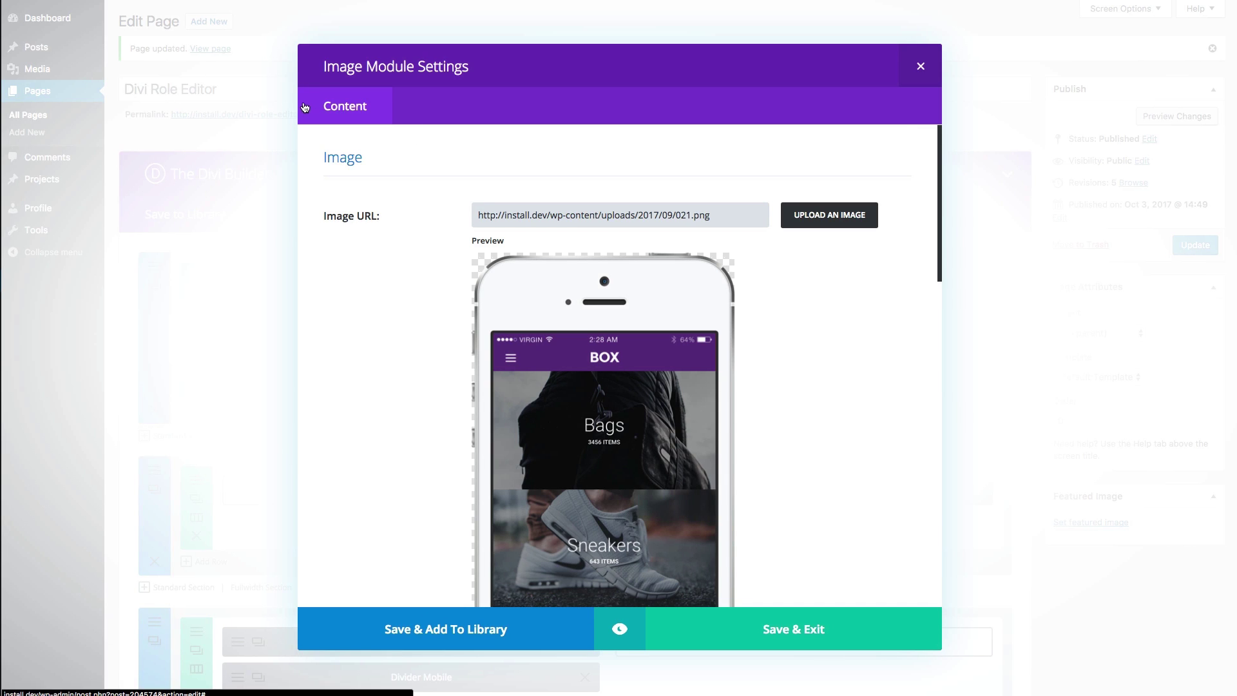
left_click(354, 116)
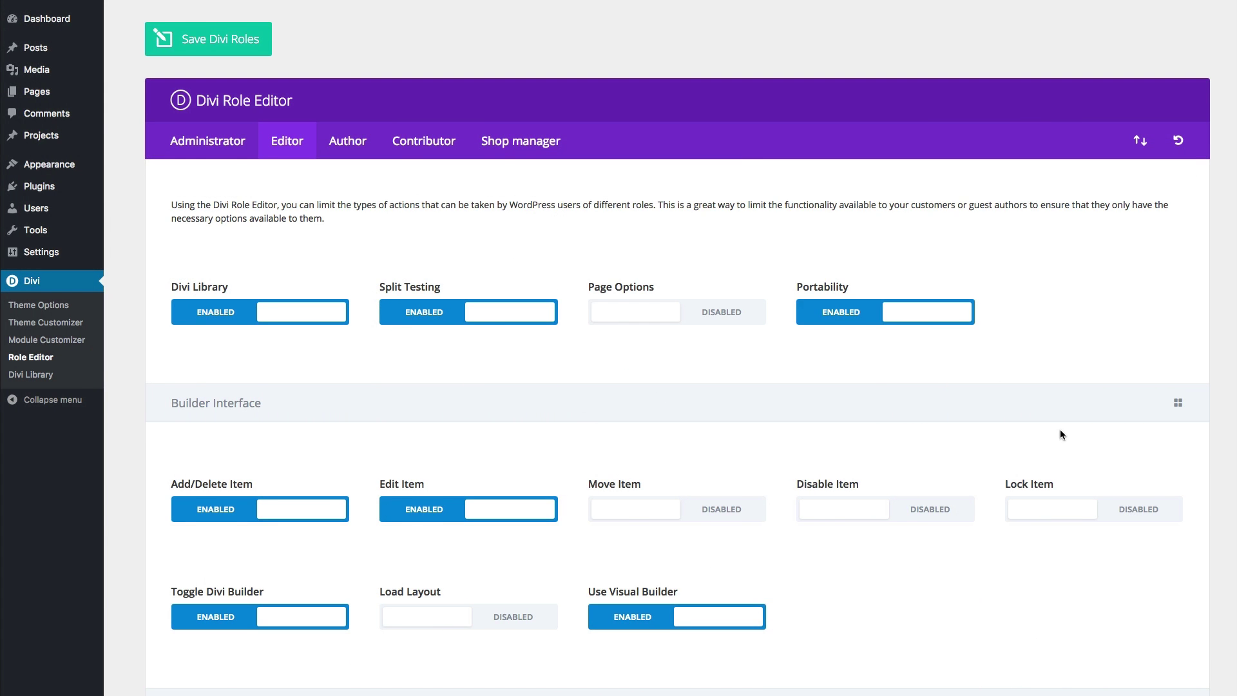
Disable Edit Configuration, Edit Layout and Edit Buttons in the Editor role's Settings Types and save the Divi roles
scroll(1061, 435, "down", 15)
scroll(1061, 435, "down", 4)
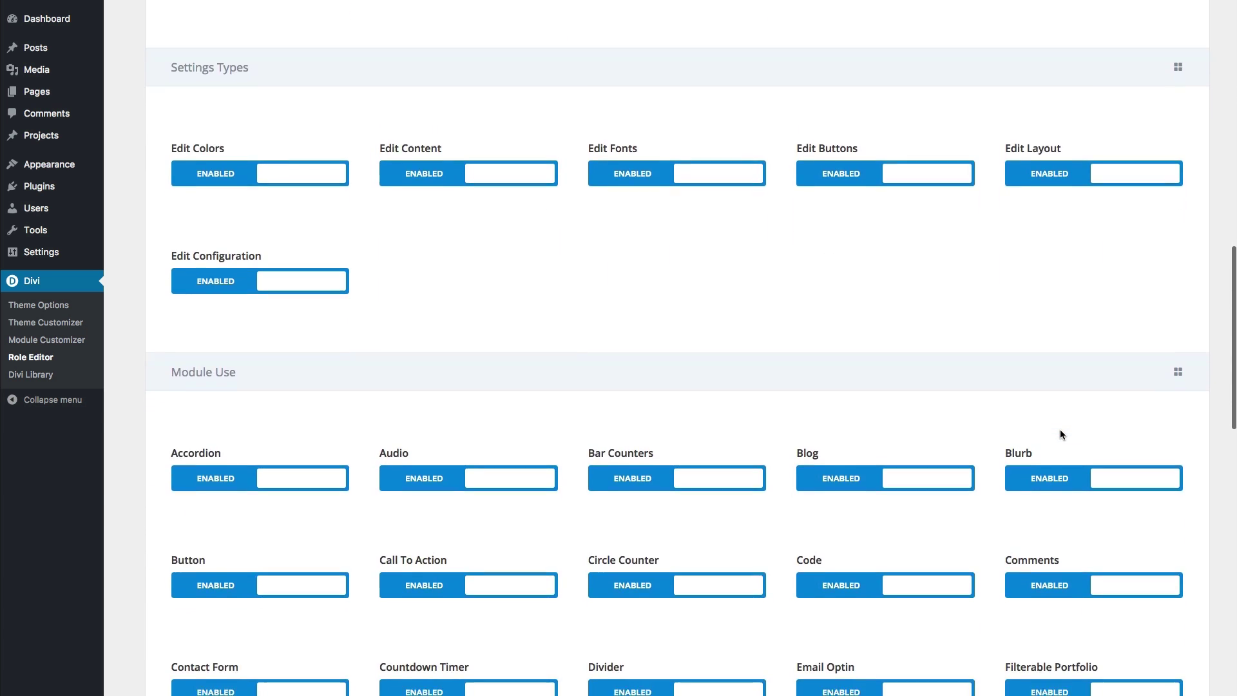
scroll(1060, 434, "up", 7)
scroll(1061, 430, "down", 2)
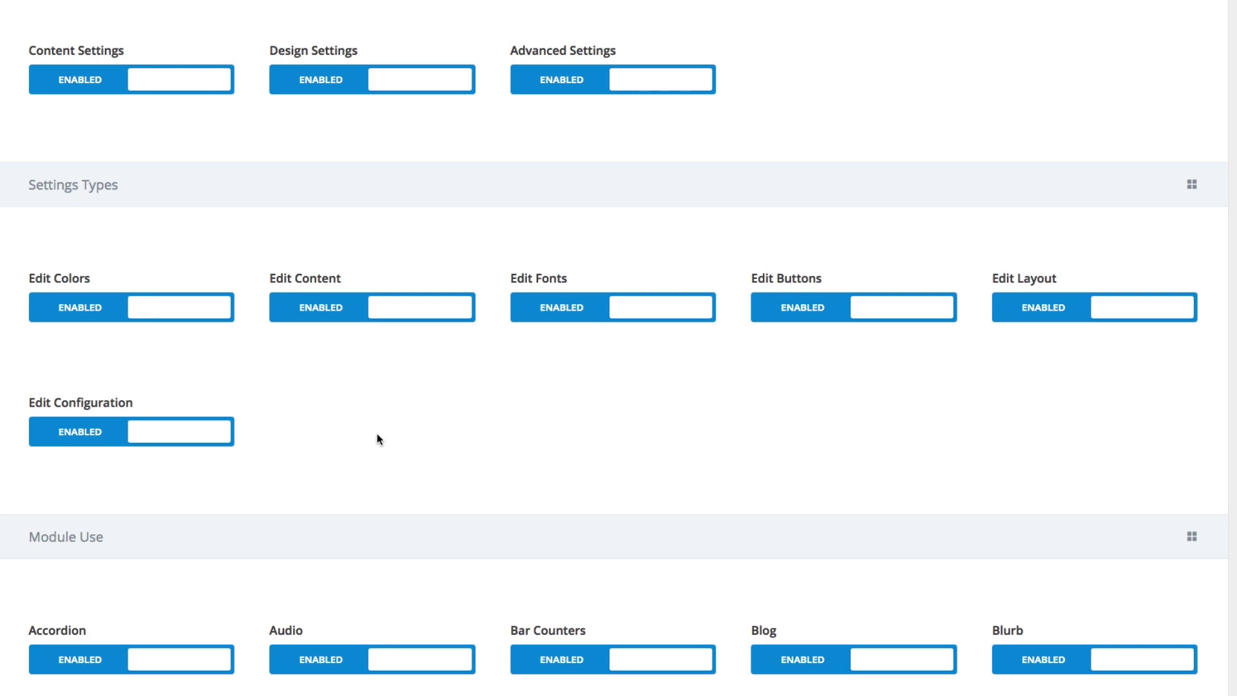
scroll(453, 446, "up", 1)
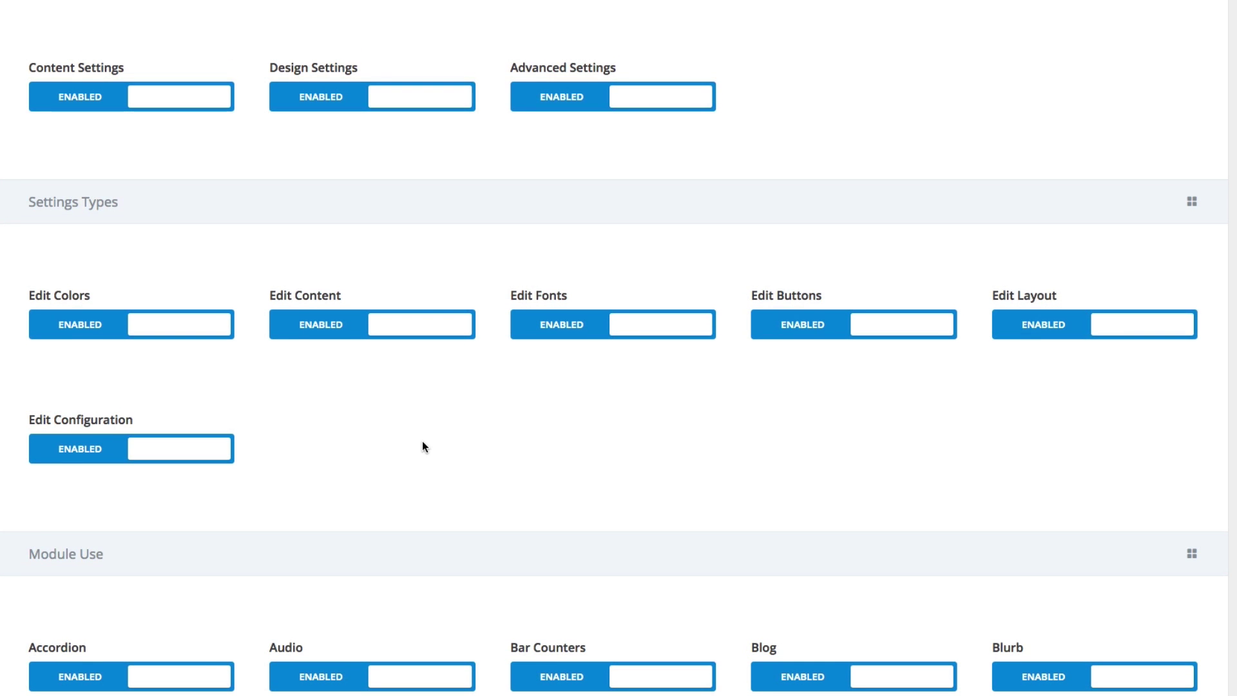
left_click(173, 450)
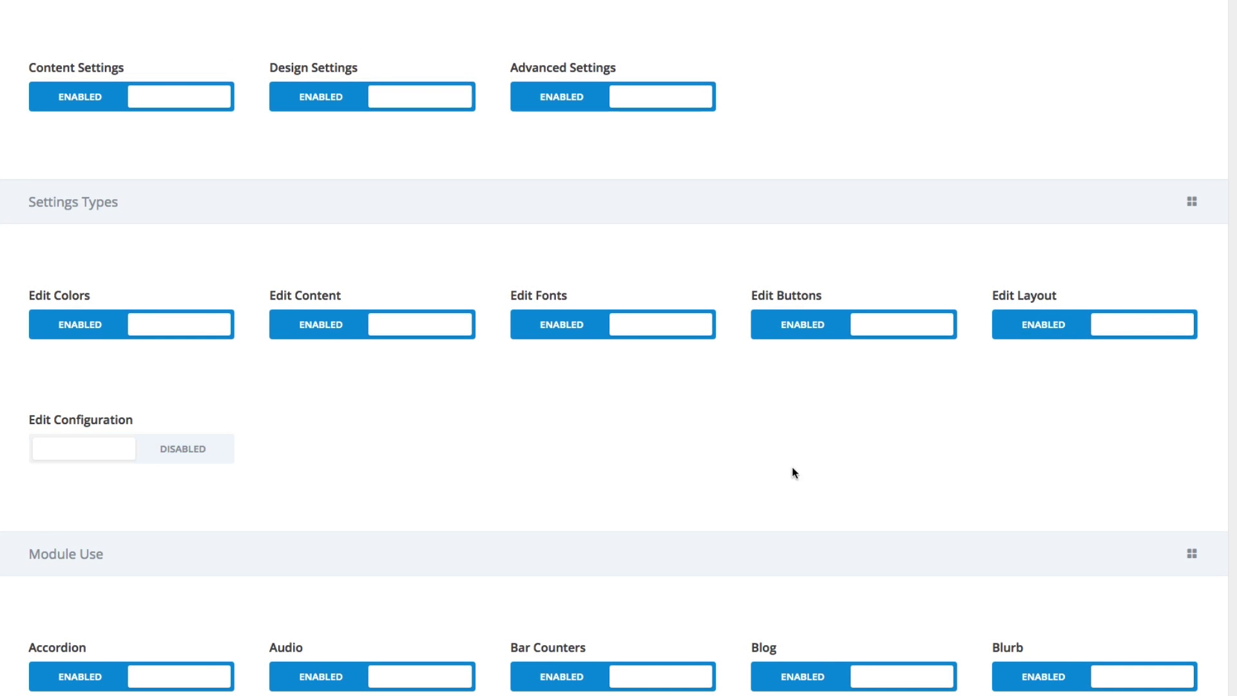
left_click(1101, 335)
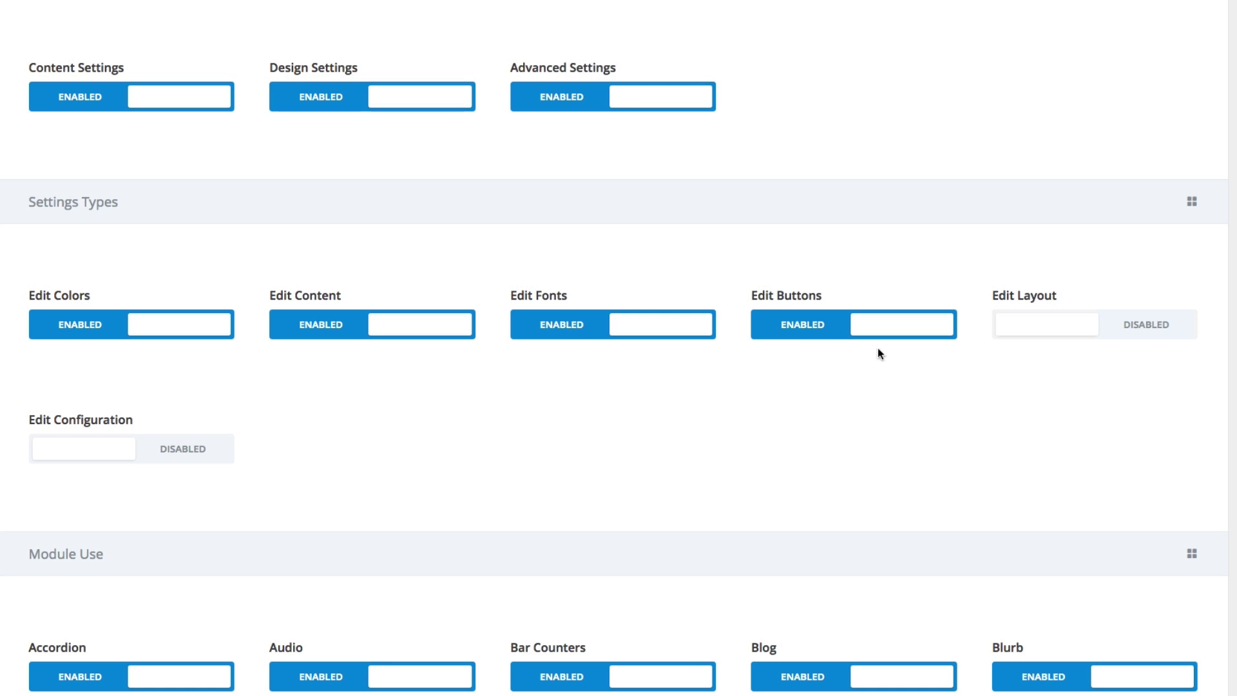
left_click(846, 333)
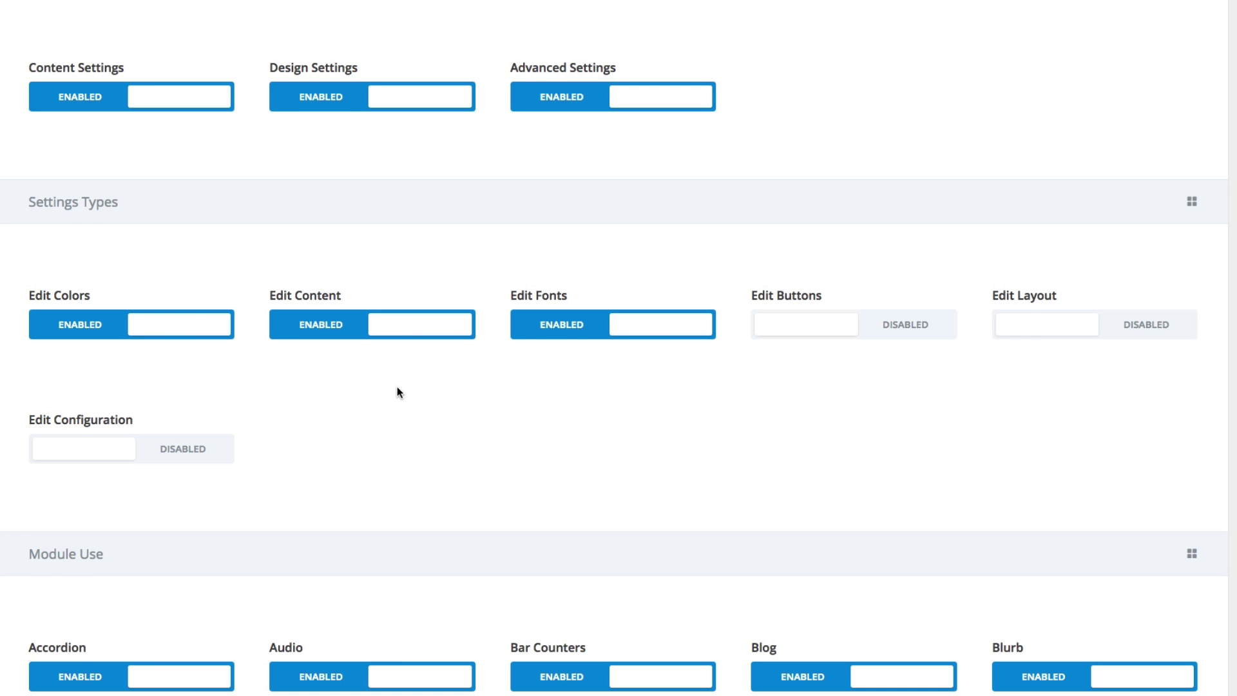
scroll(397, 392, "up", 1)
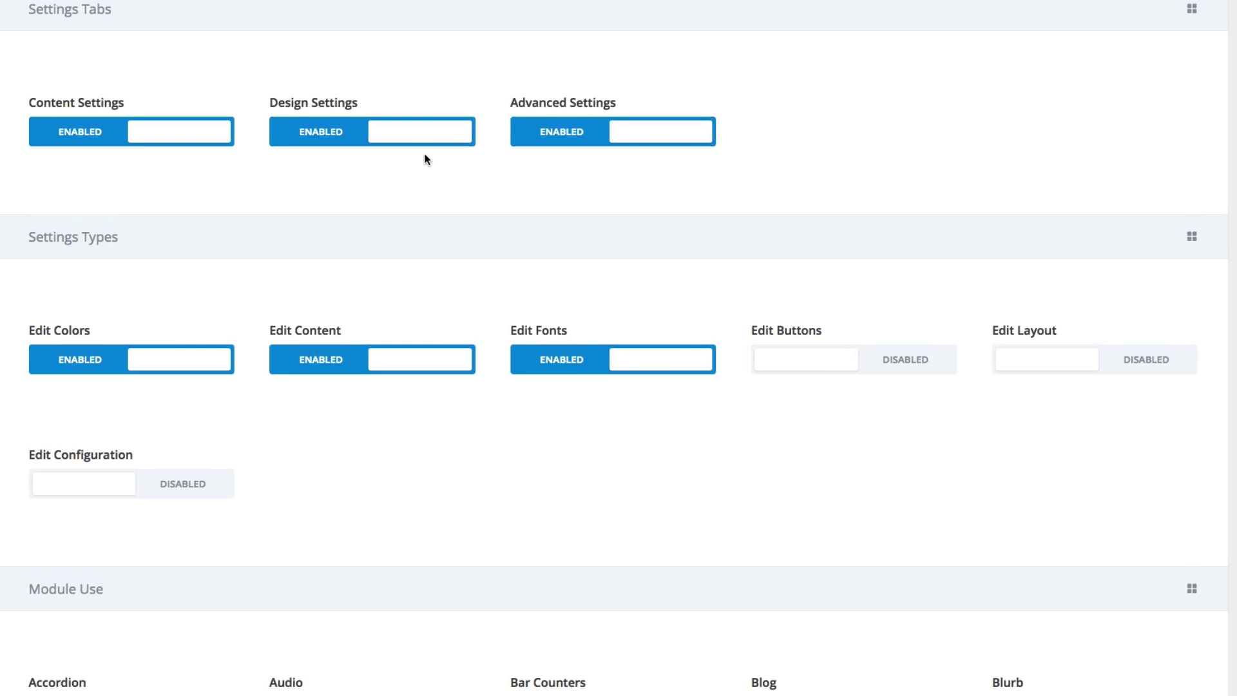
scroll(163, 29, "up", 10)
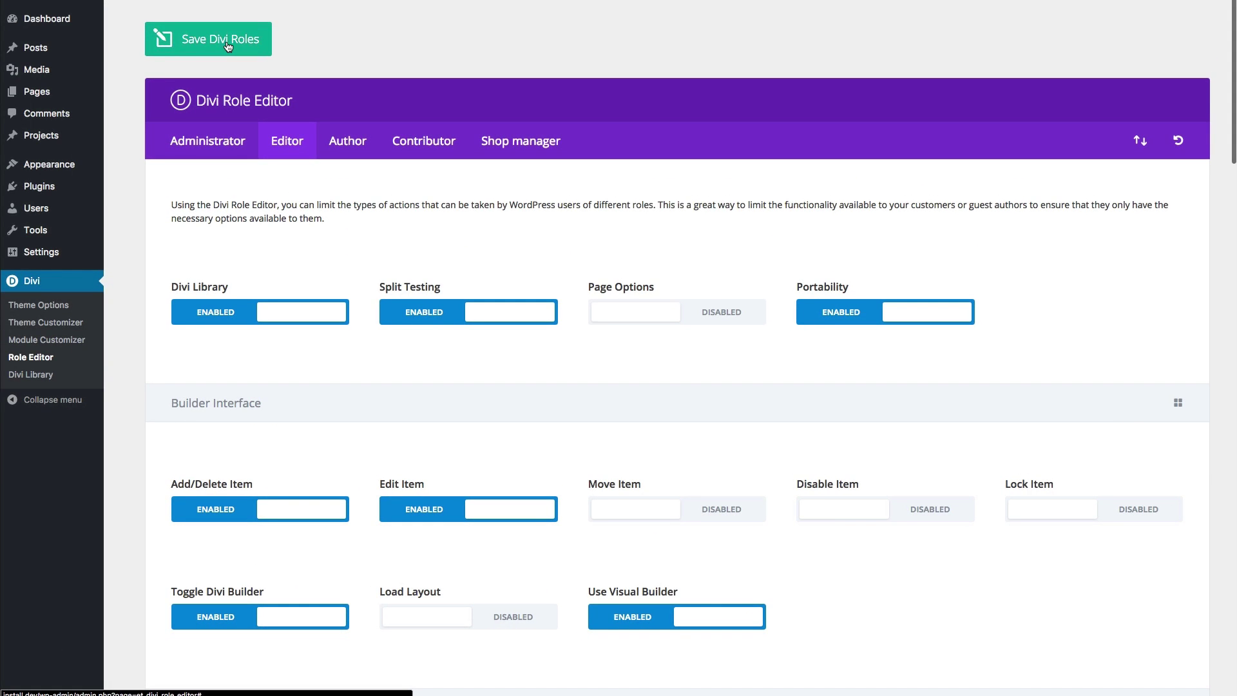
left_click(227, 42)
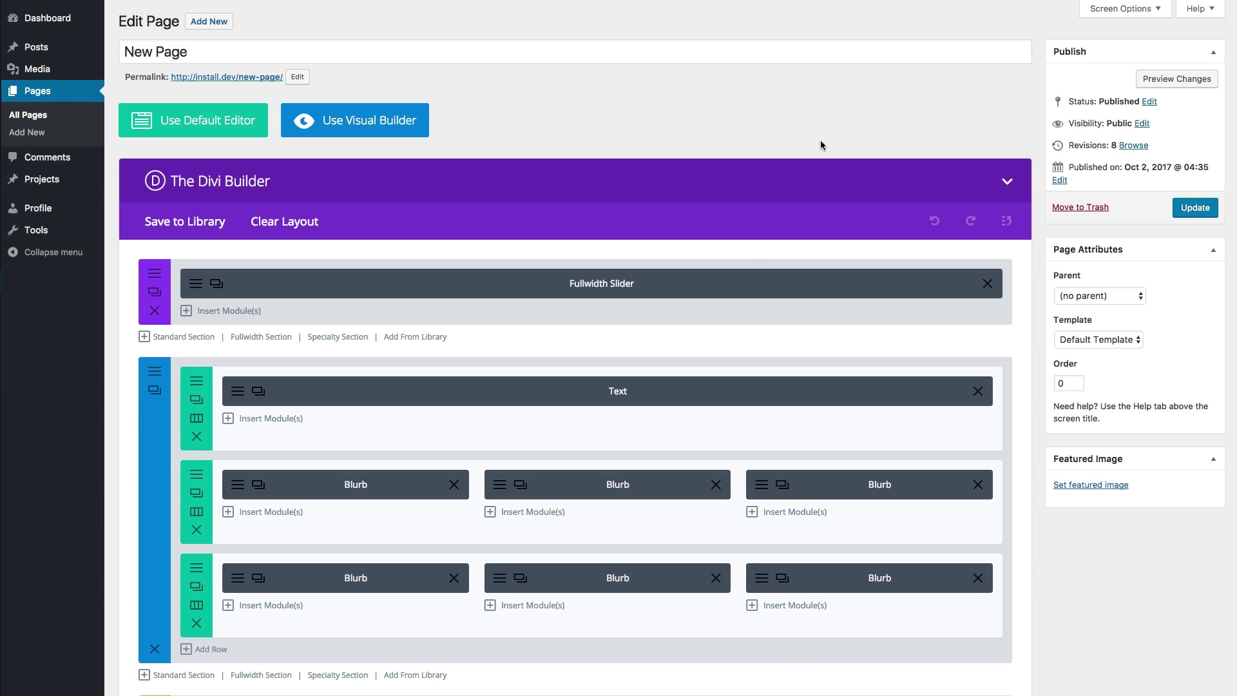
Reload the page editor and review the Design settings of the third Blurb module in the first row of blurbs
key("super+r")
left_click(762, 489)
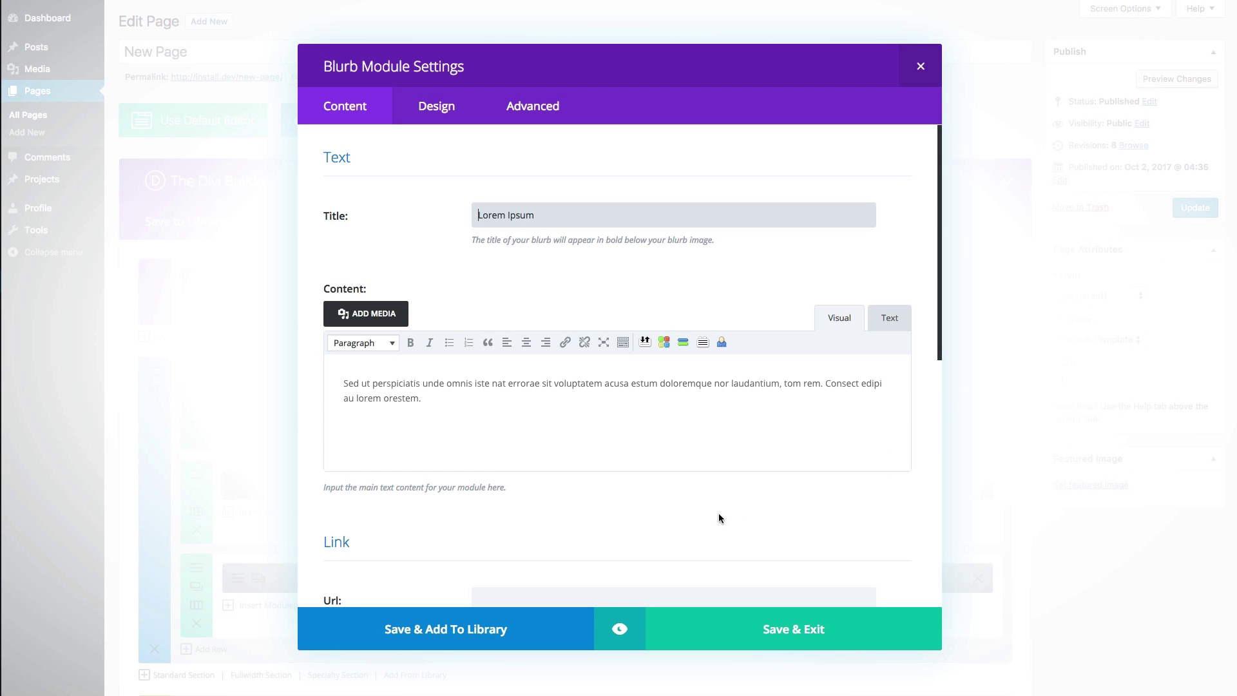
left_click(444, 107)
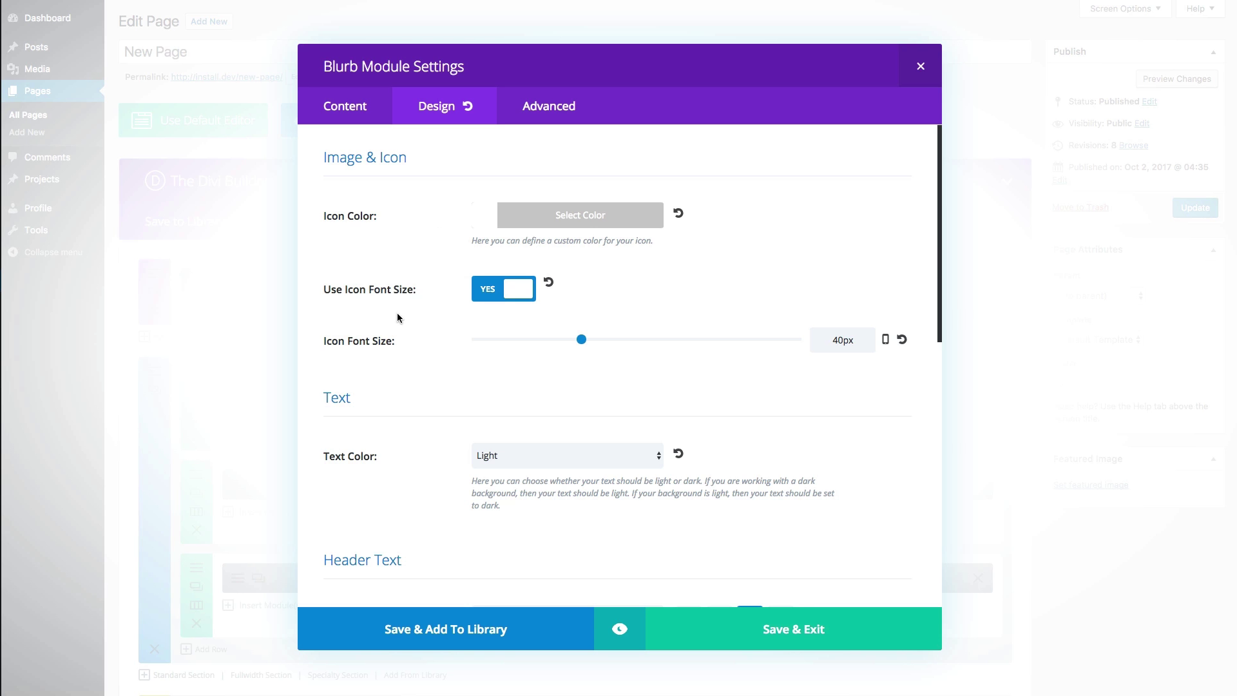
scroll(486, 376, "down", 5)
scroll(487, 381, "down", 5)
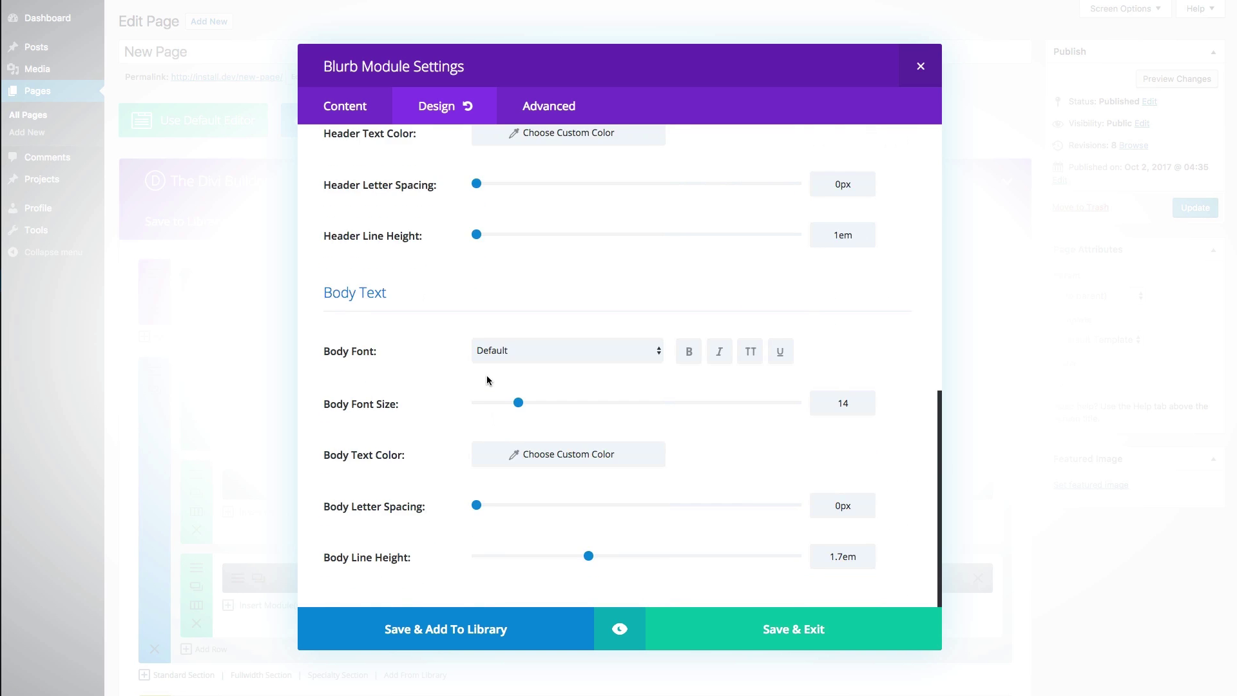
scroll(486, 381, "up", 10)
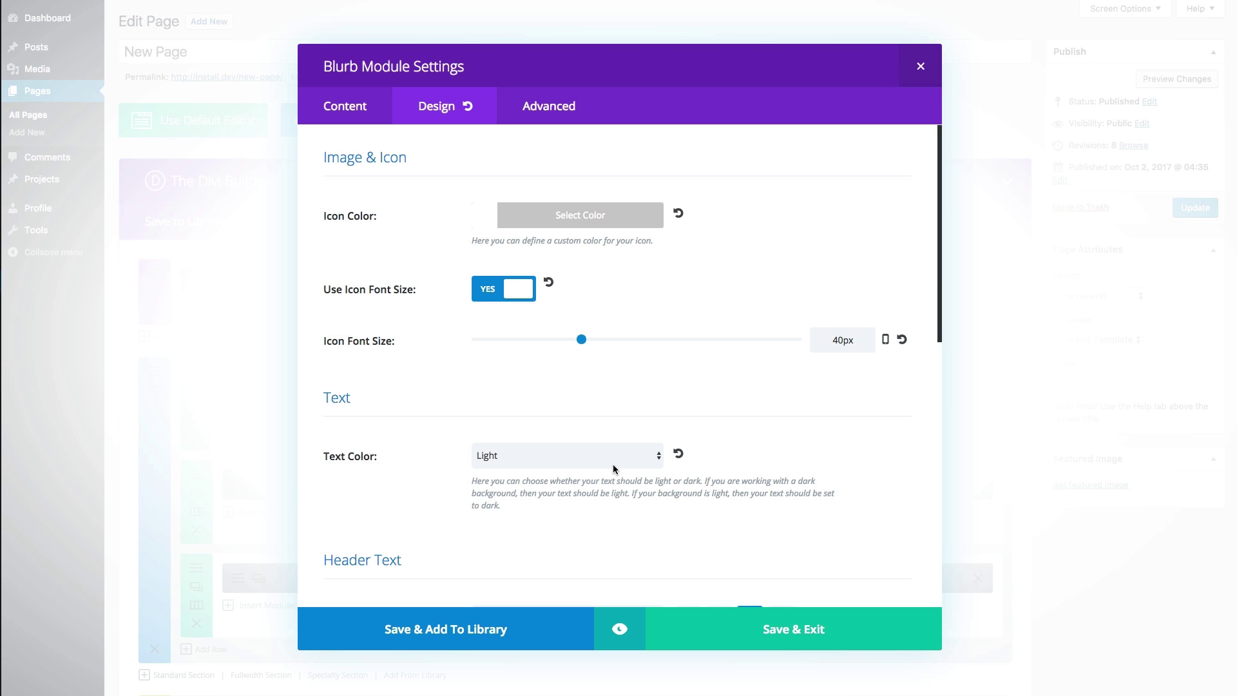
Examine the Blurb module's icon, Text Color and Header Text design options, opening the Text Color choices without changing them
scroll(592, 442, "down", 1)
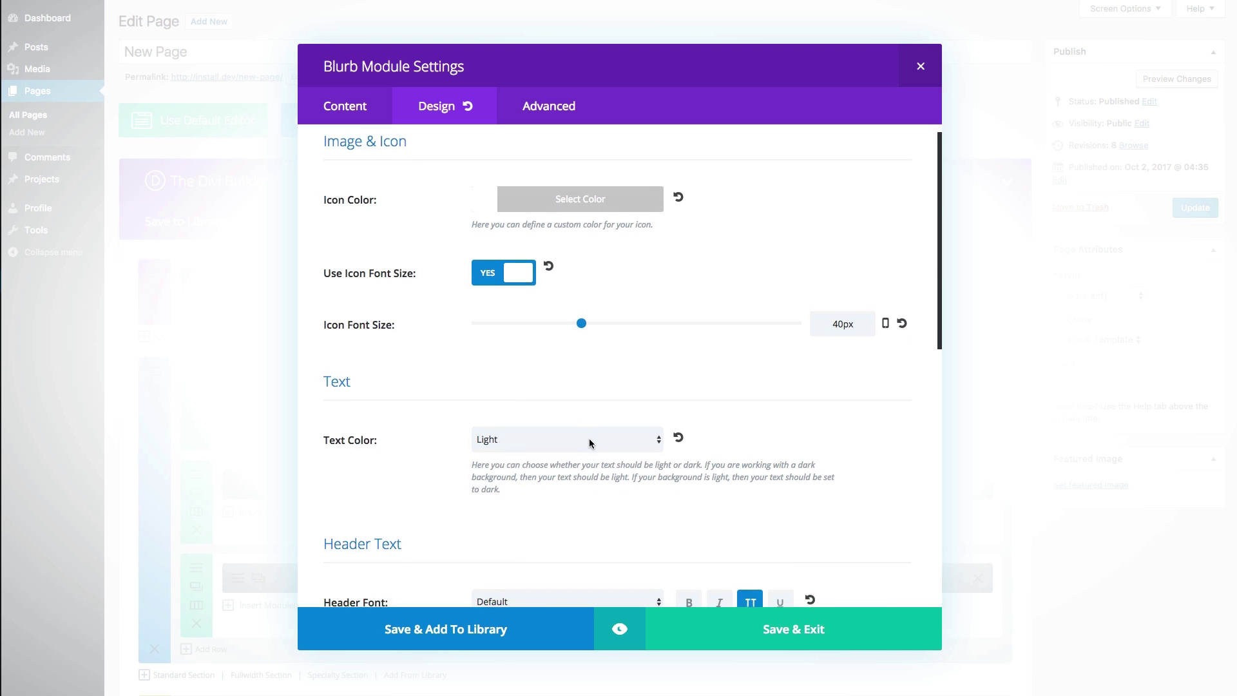
scroll(633, 427, "down", 4)
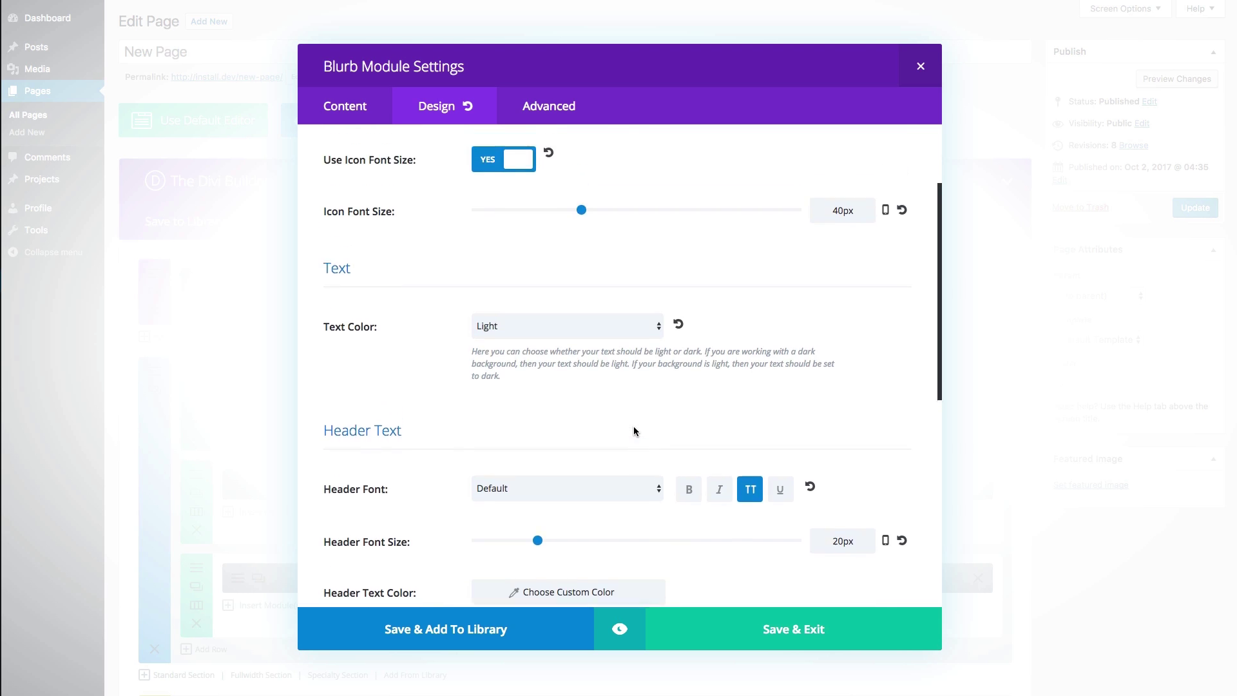
scroll(634, 428, "up", 5)
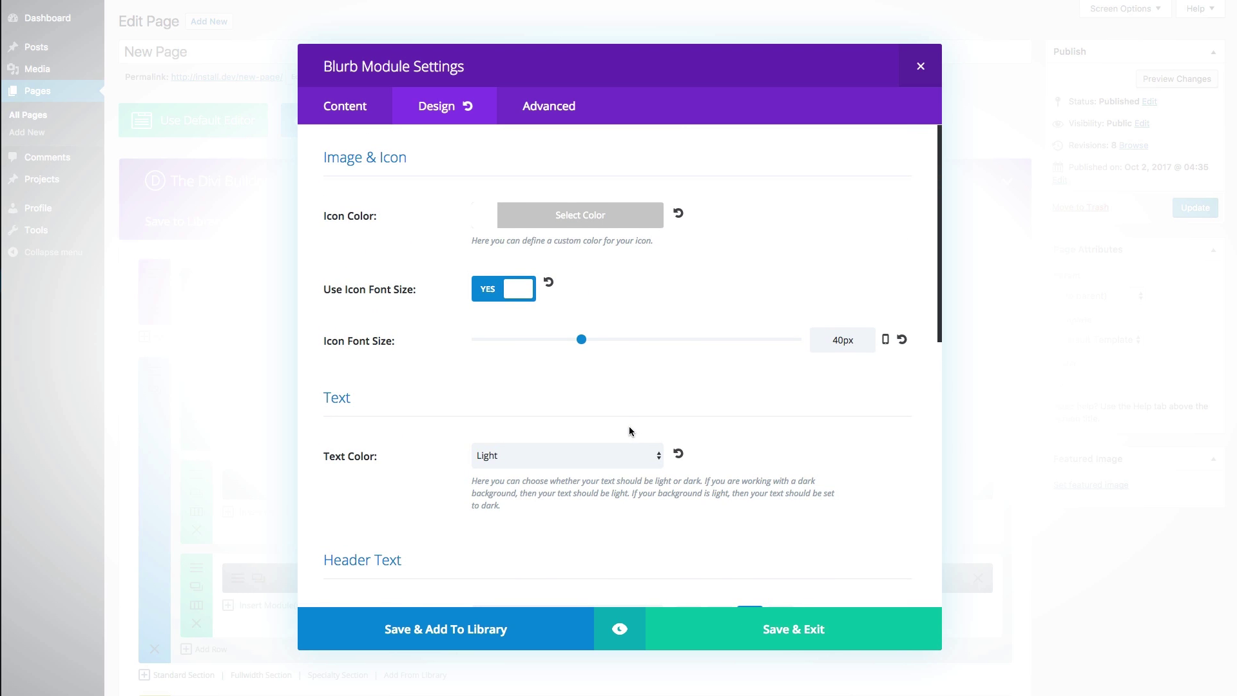
scroll(628, 428, "down", 3)
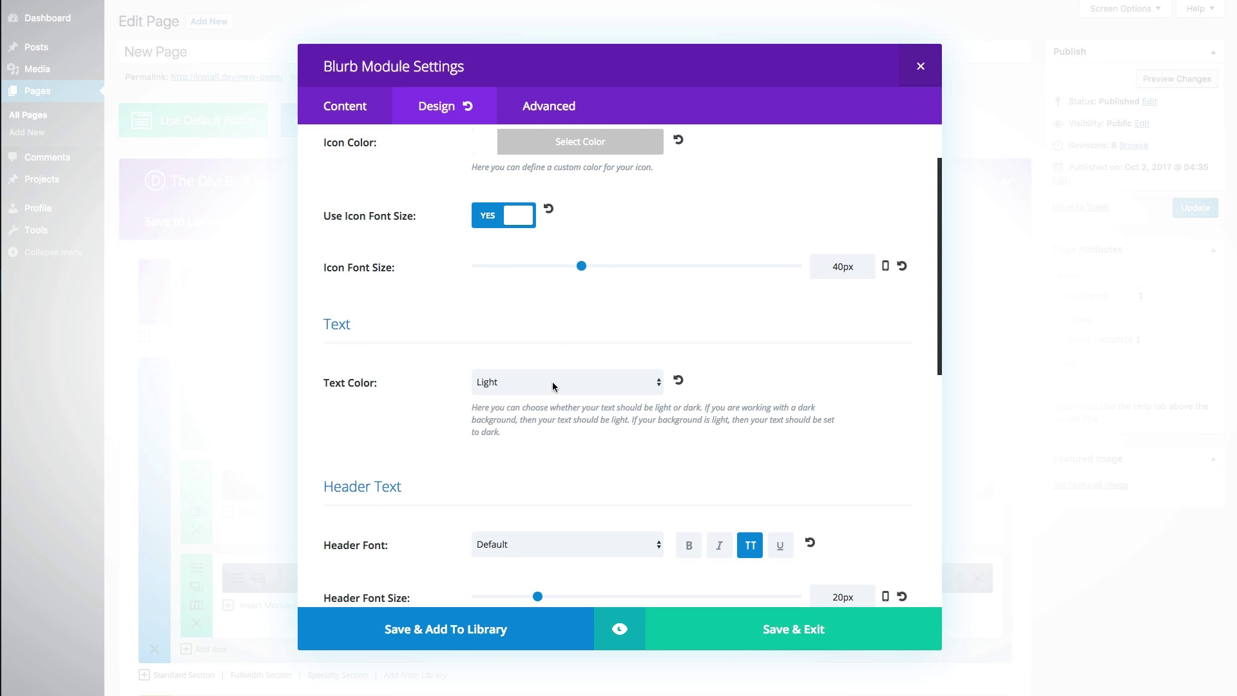
left_click(552, 382)
left_click(723, 383)
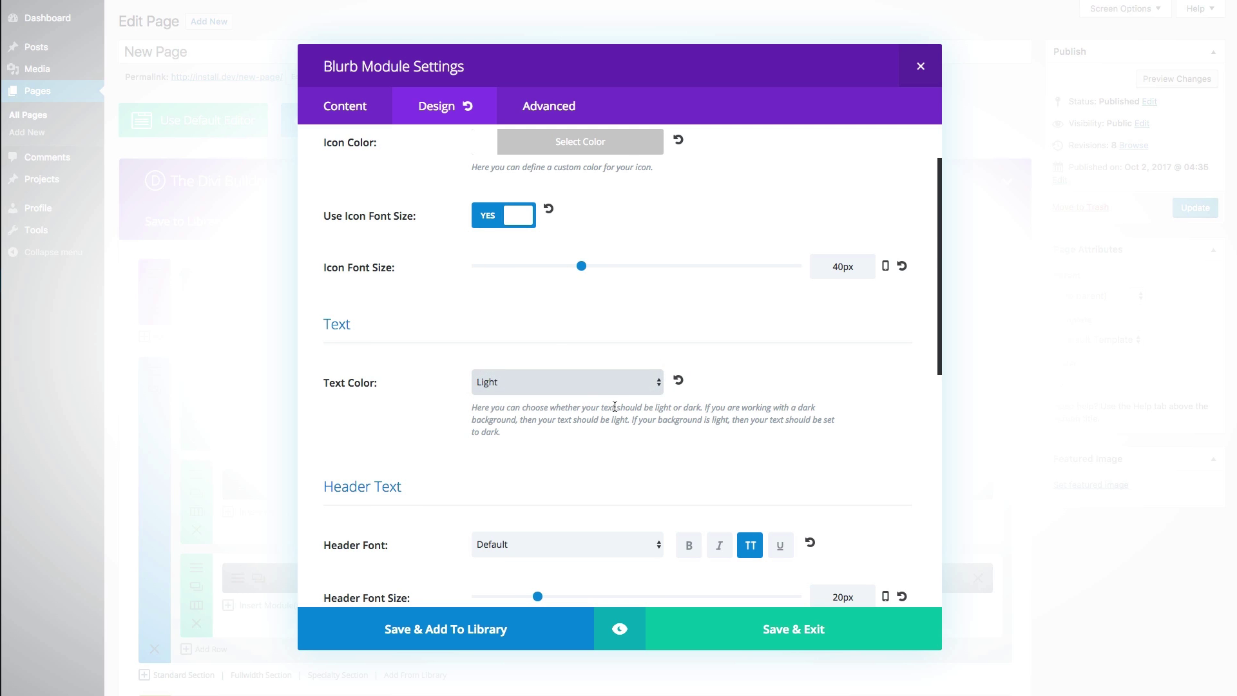
scroll(523, 399, "up", 3)
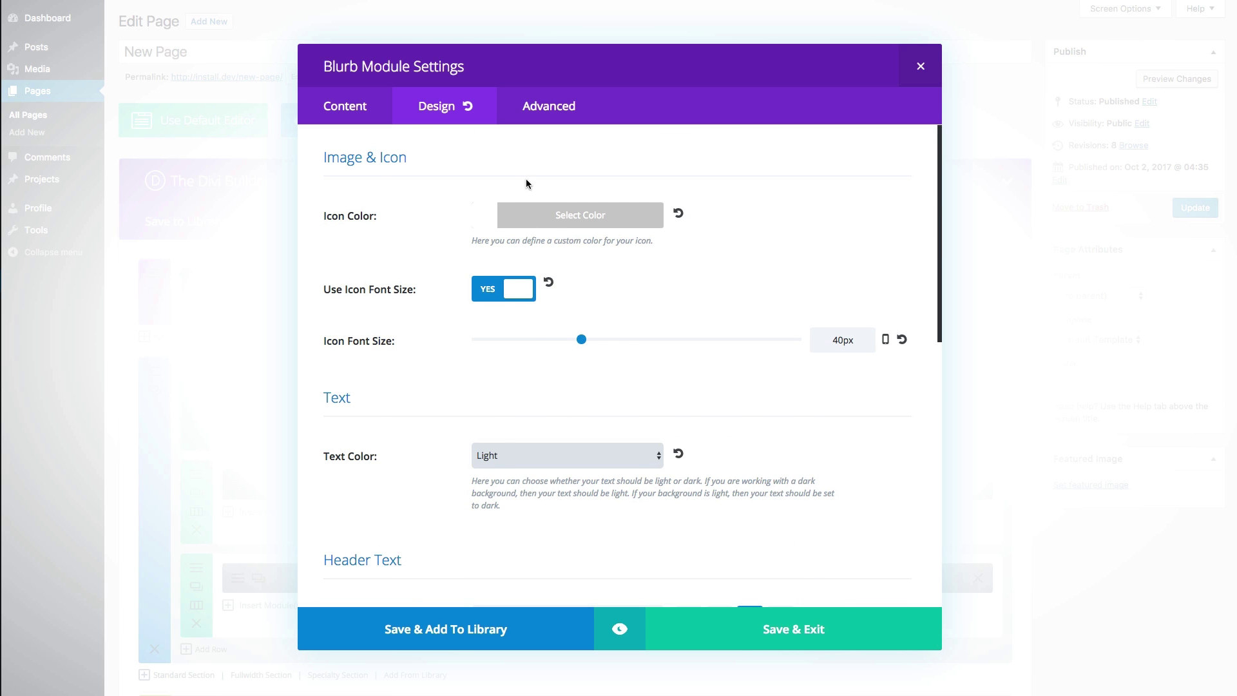
Compare the Blurb module's Content and Design settings, then close the module settings without saving
left_click(348, 107)
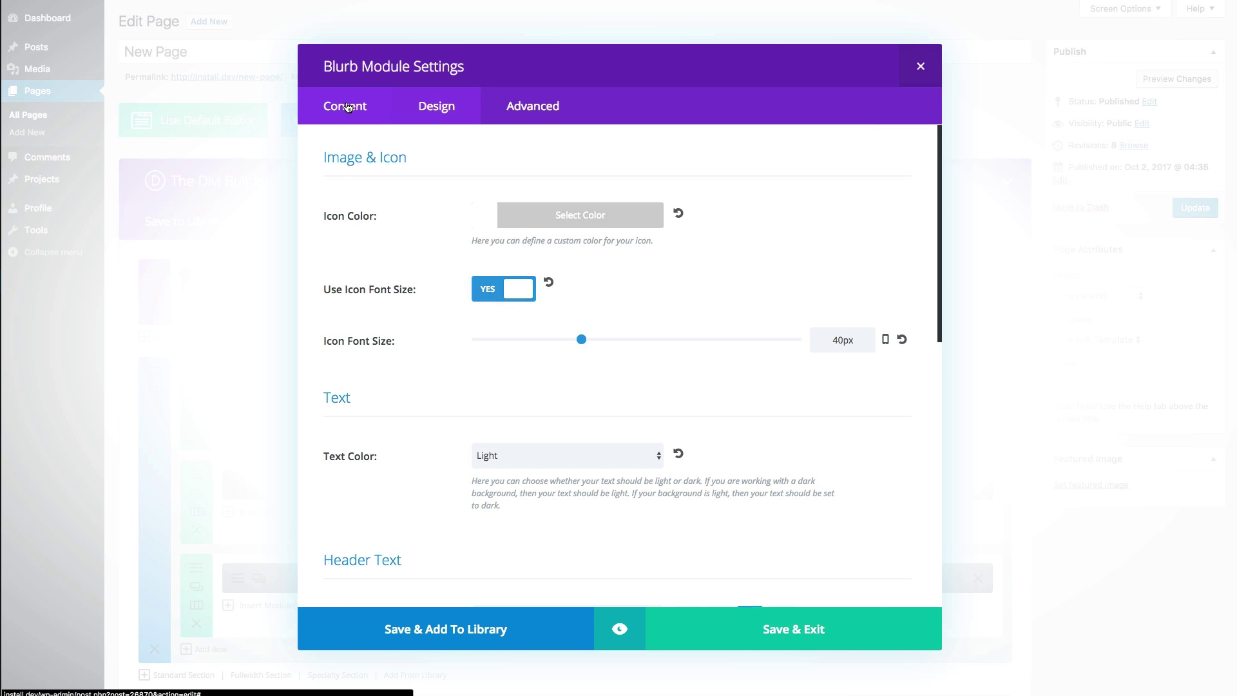
left_click(438, 111)
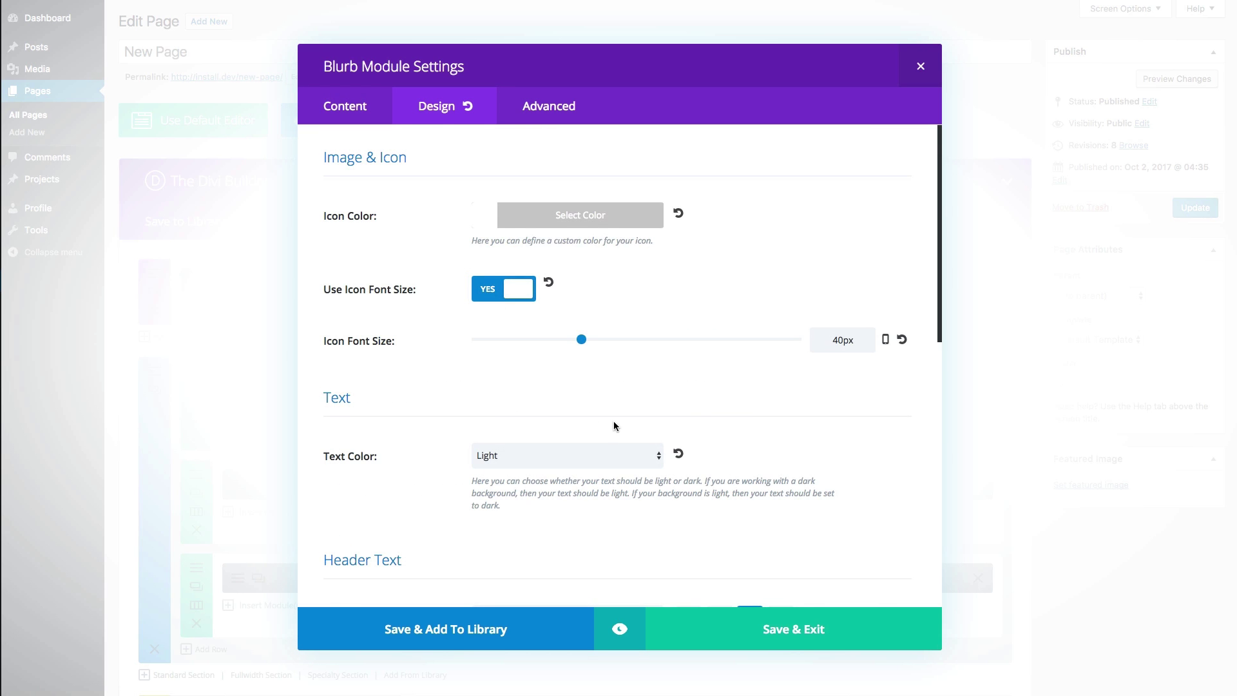
scroll(613, 426, "down", 10)
scroll(615, 425, "up", 4)
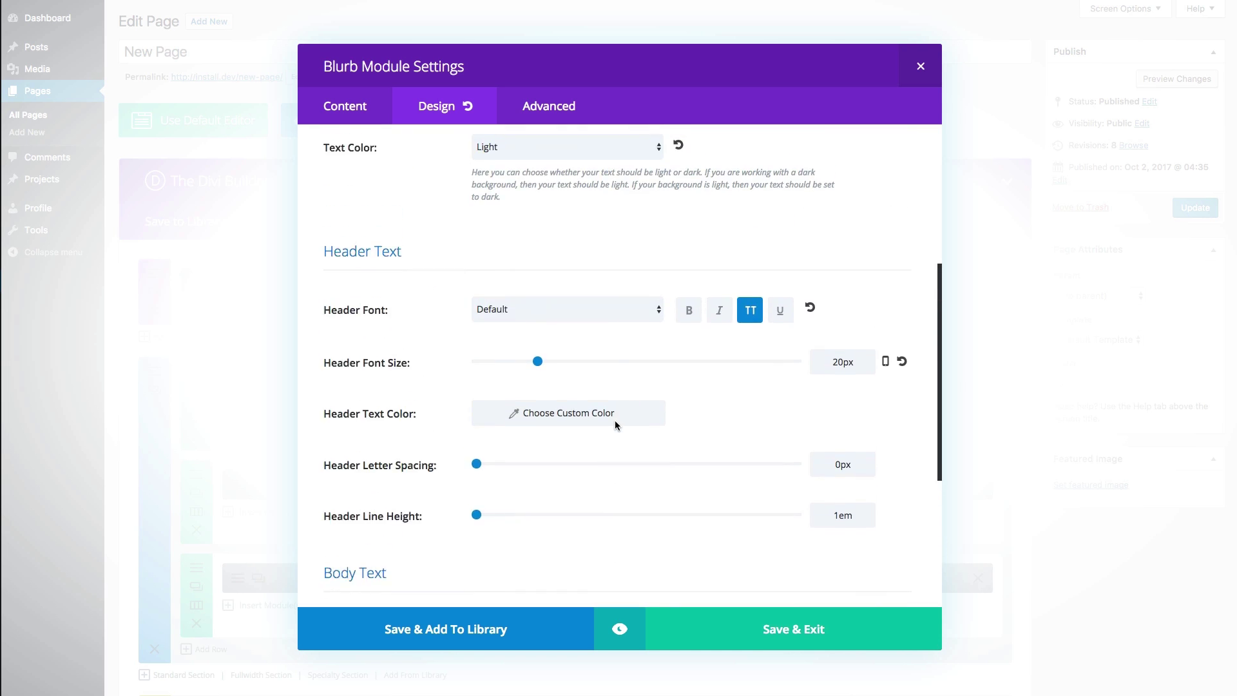
scroll(615, 423, "up", 5)
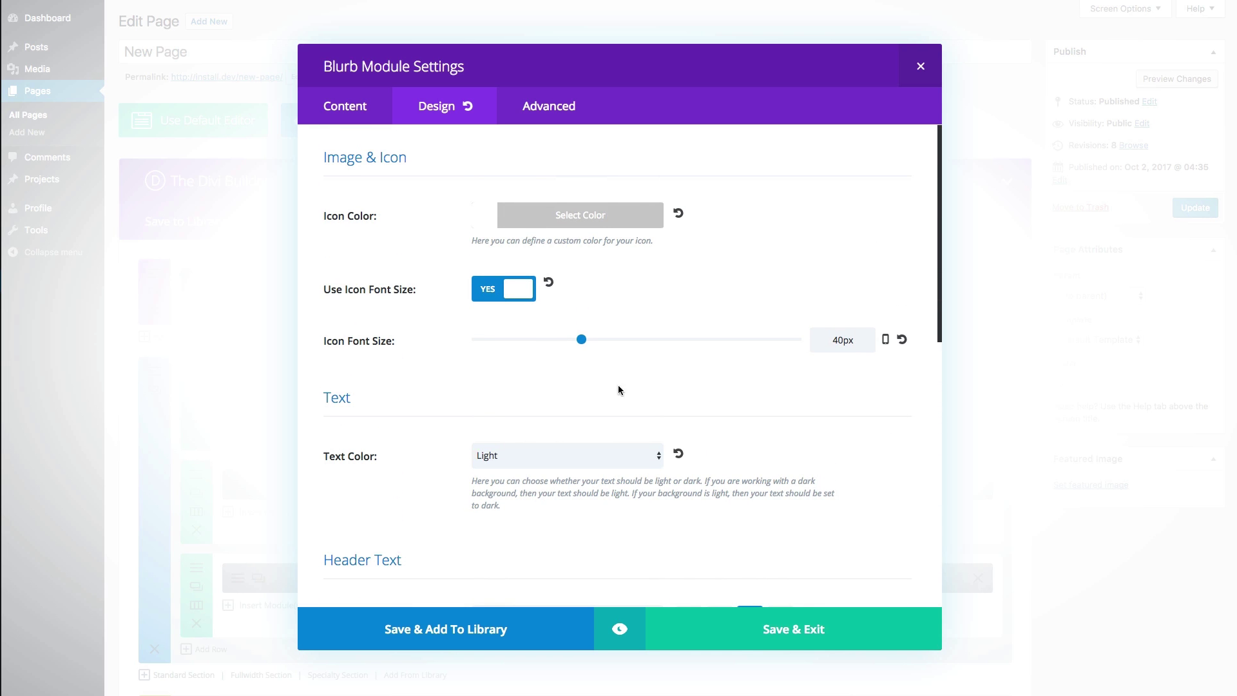
left_click(921, 67)
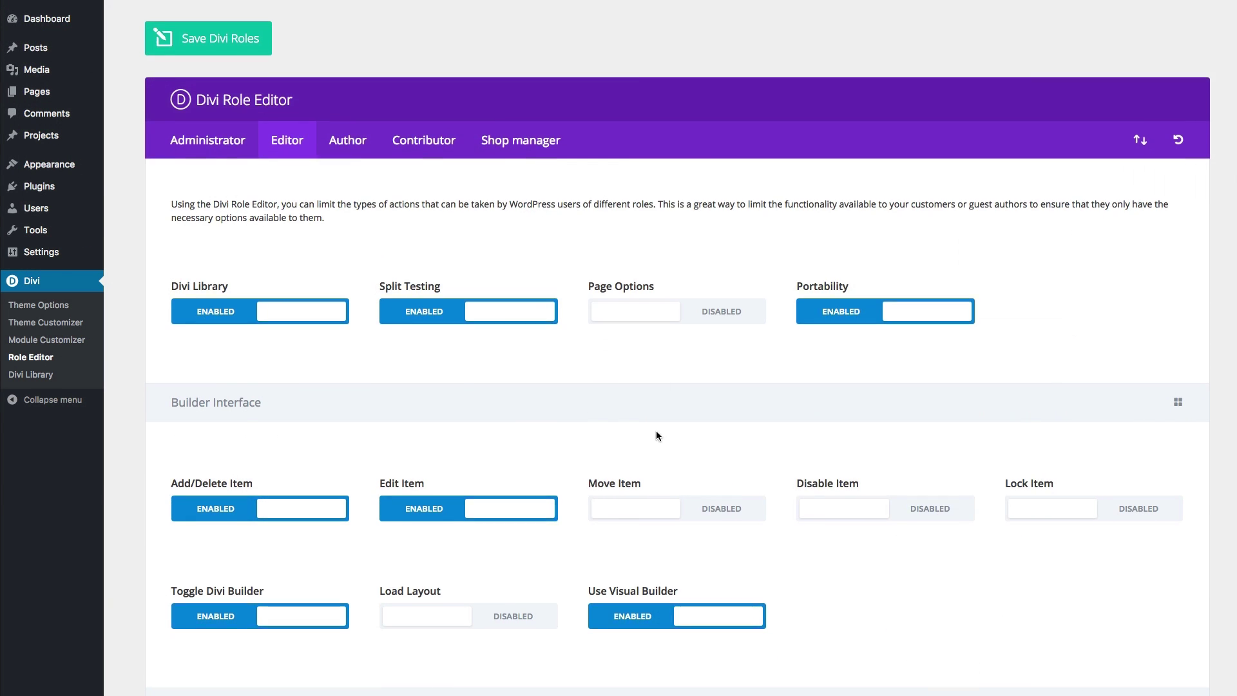
Disable Edit Fonts in the Editor role's Settings Types and save the Divi roles
scroll(658, 432, "down", 10)
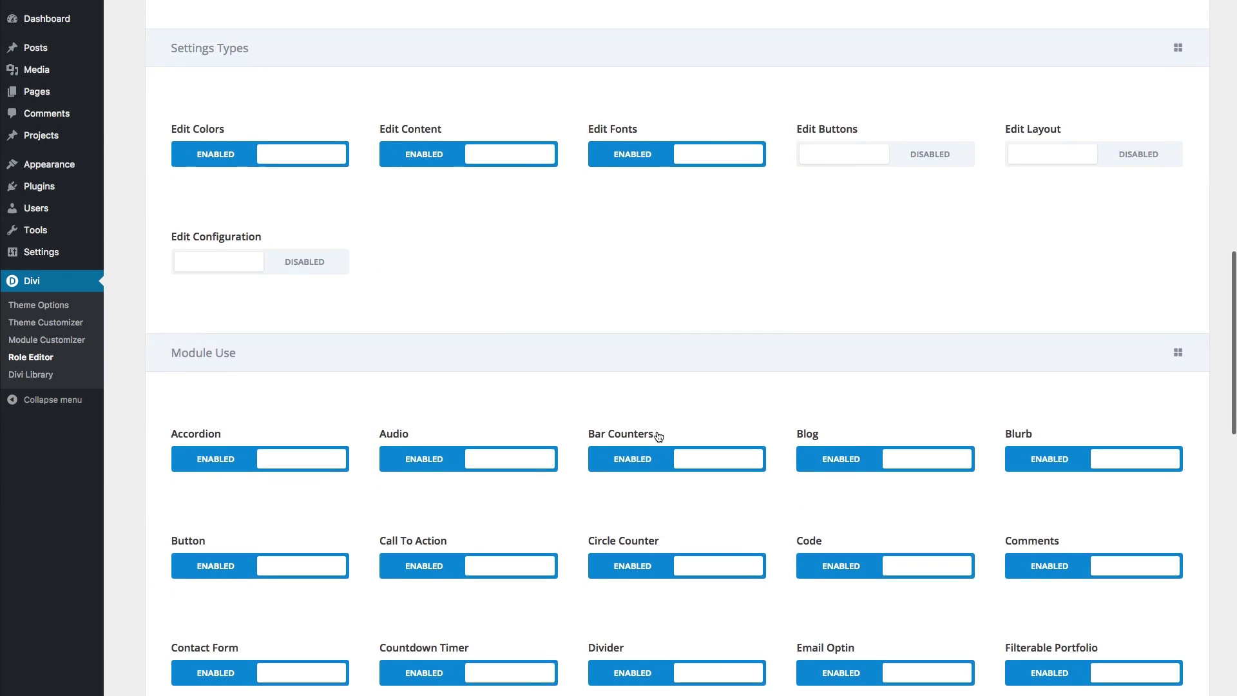
scroll(658, 437, "down", 13)
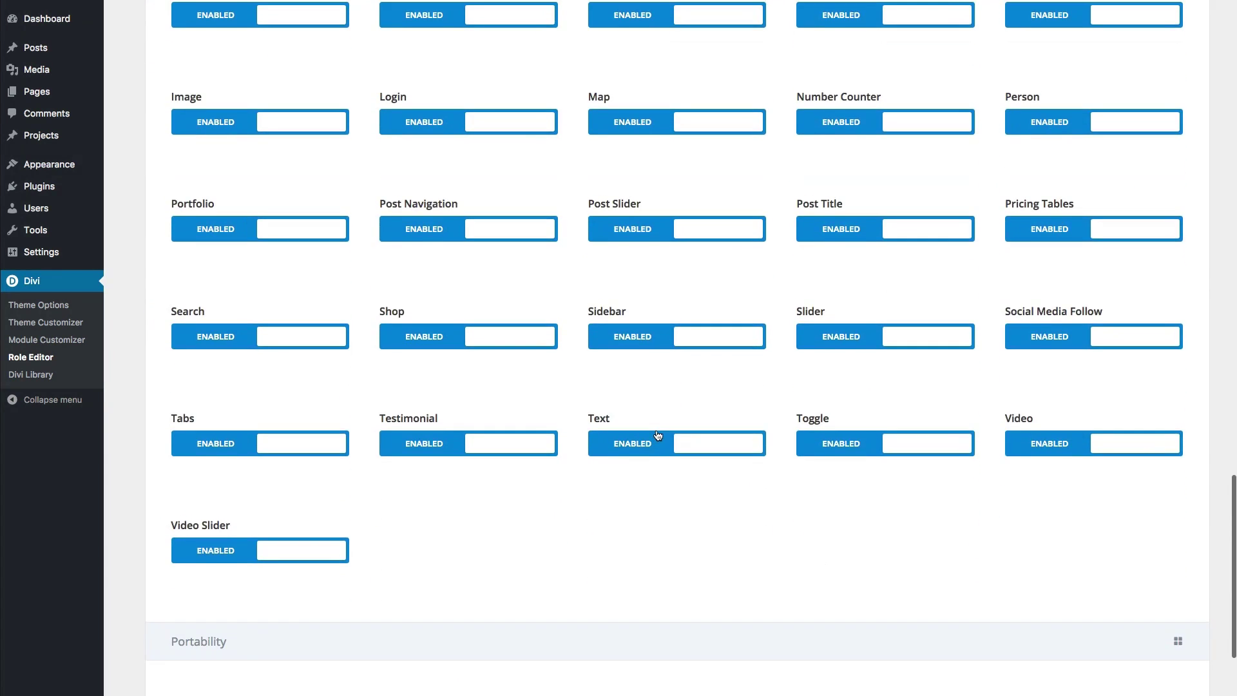
scroll(658, 436, "up", 18)
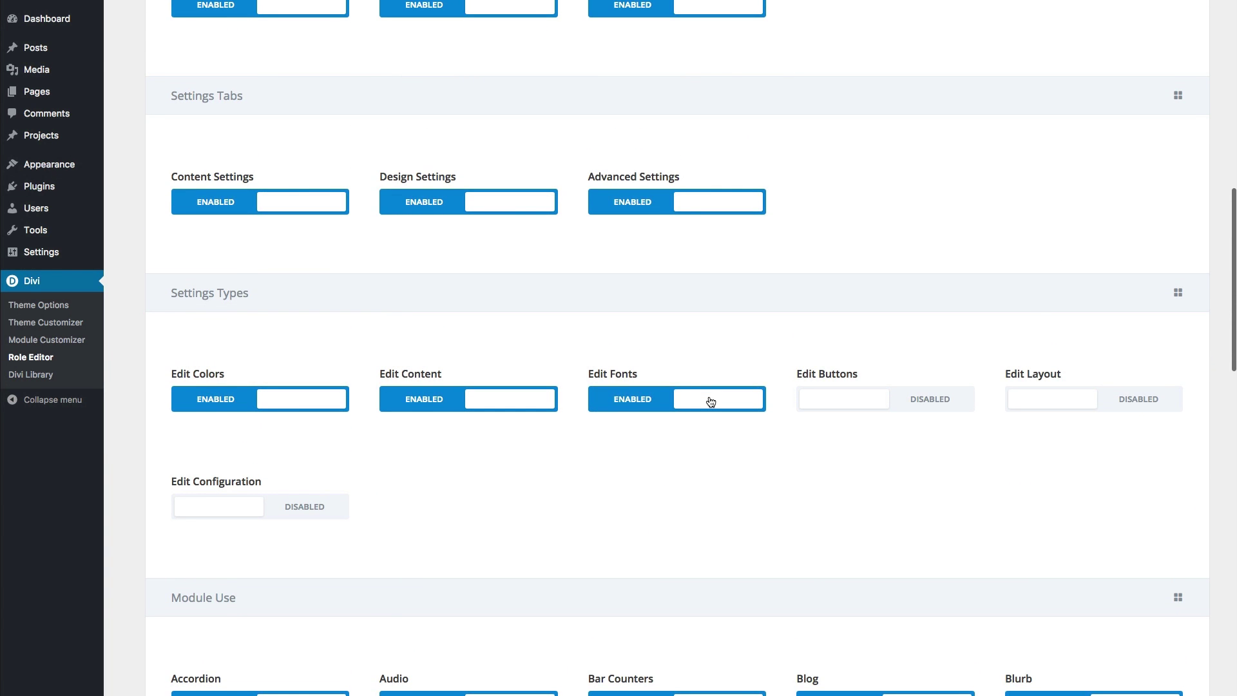
left_click(710, 402)
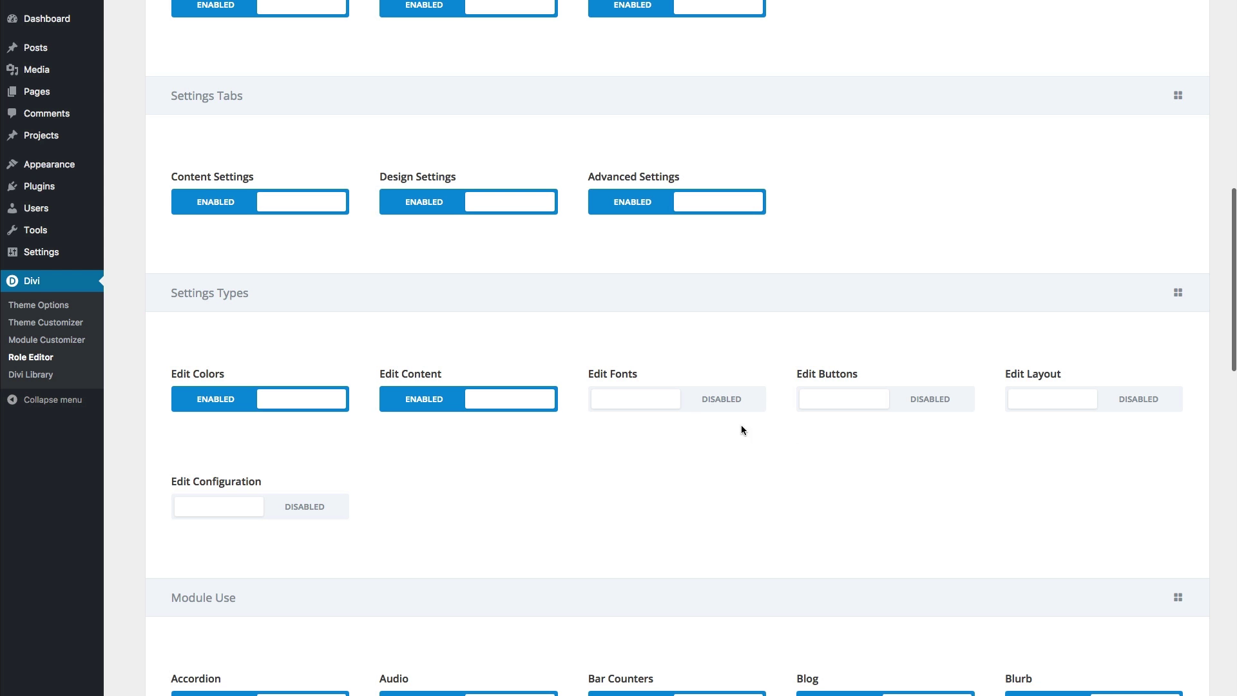
scroll(685, 397, "up", 15)
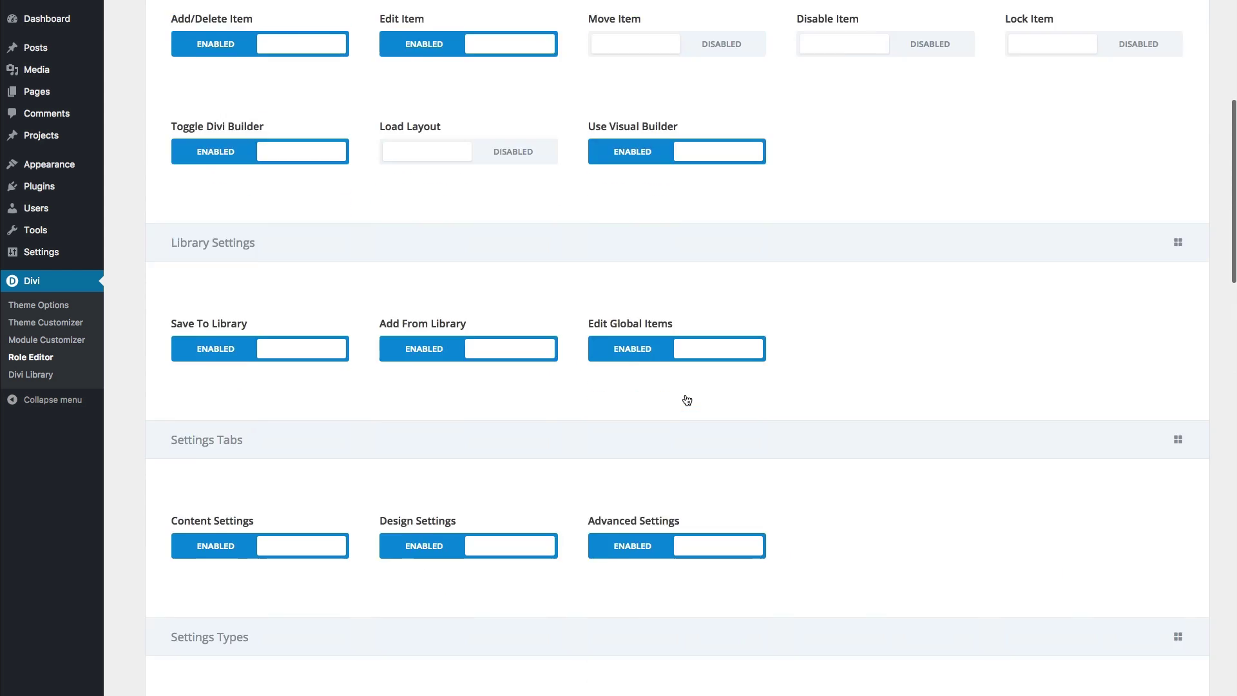
left_click(210, 45)
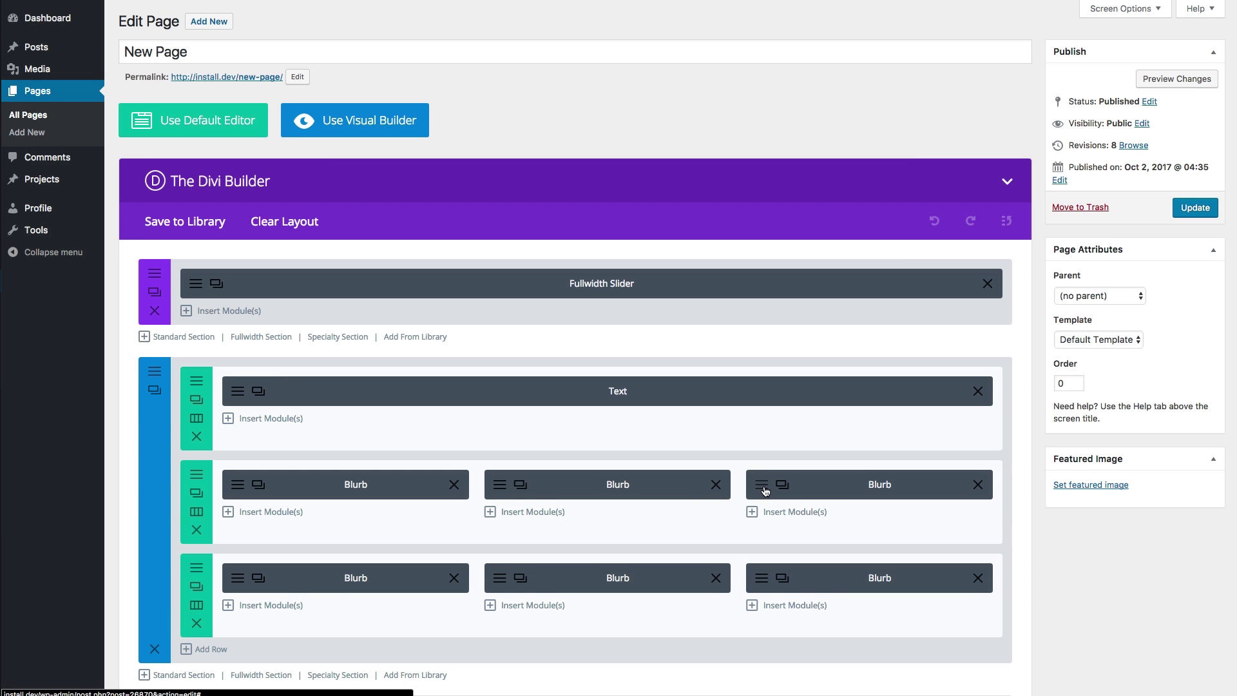
Check which Content and Design options the same Blurb module offers with font editing disabled, then close its settings
left_click(763, 488)
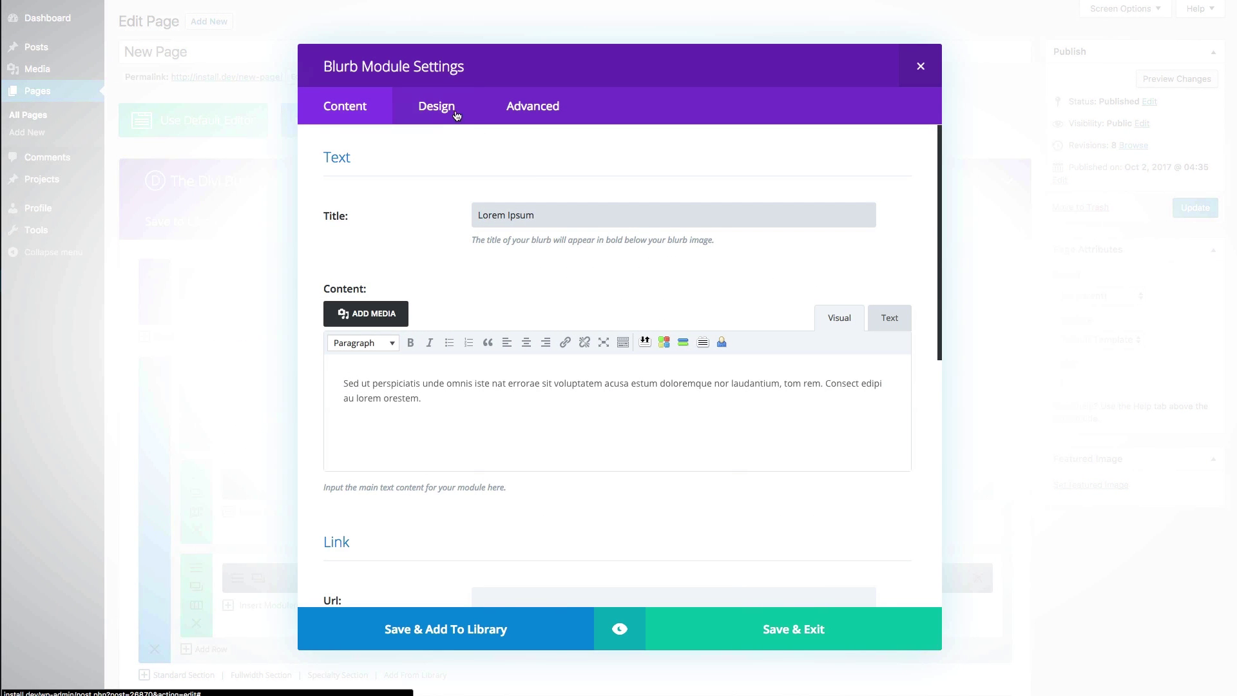
left_click(448, 114)
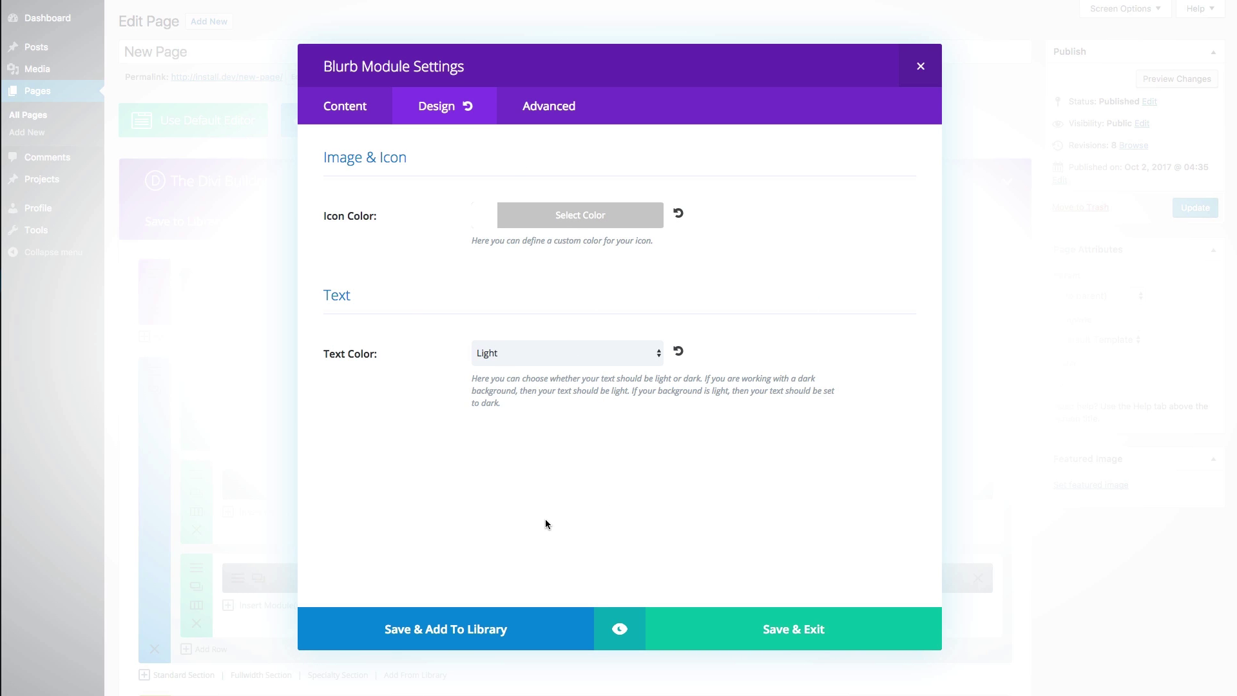
left_click(358, 114)
left_click(435, 111)
left_click(921, 66)
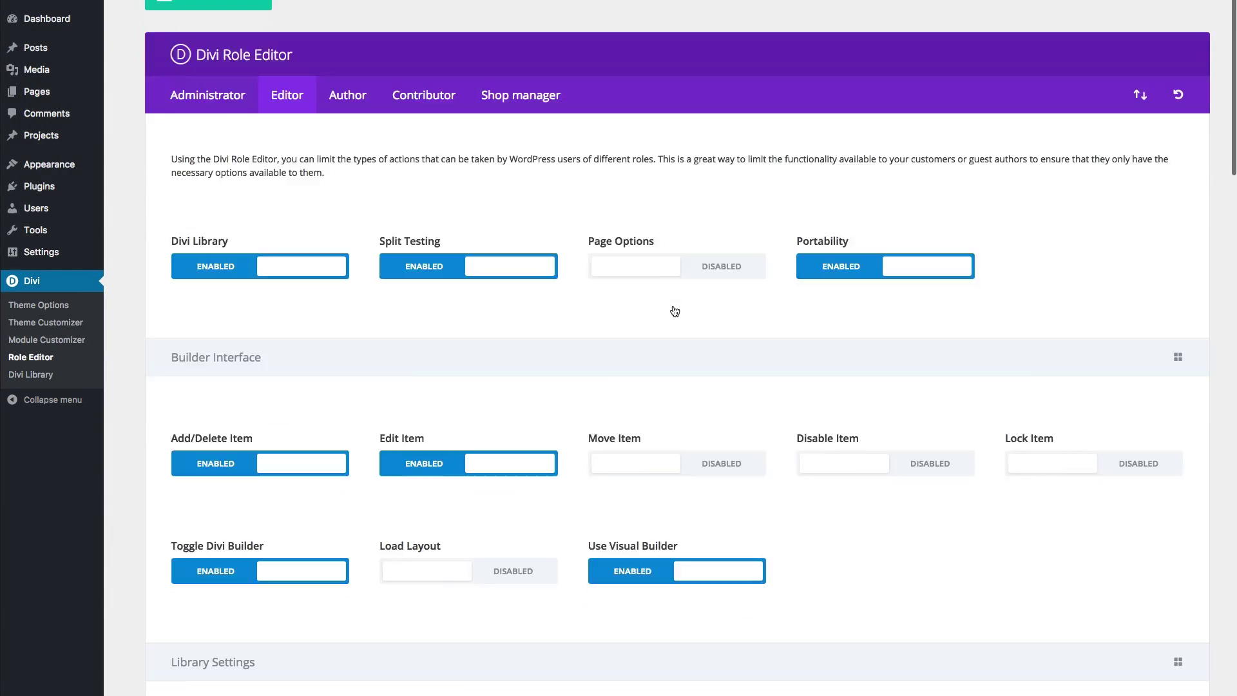
Disable the Shop module in the Editor role's Module Use permissions
scroll(672, 304, "down", 8)
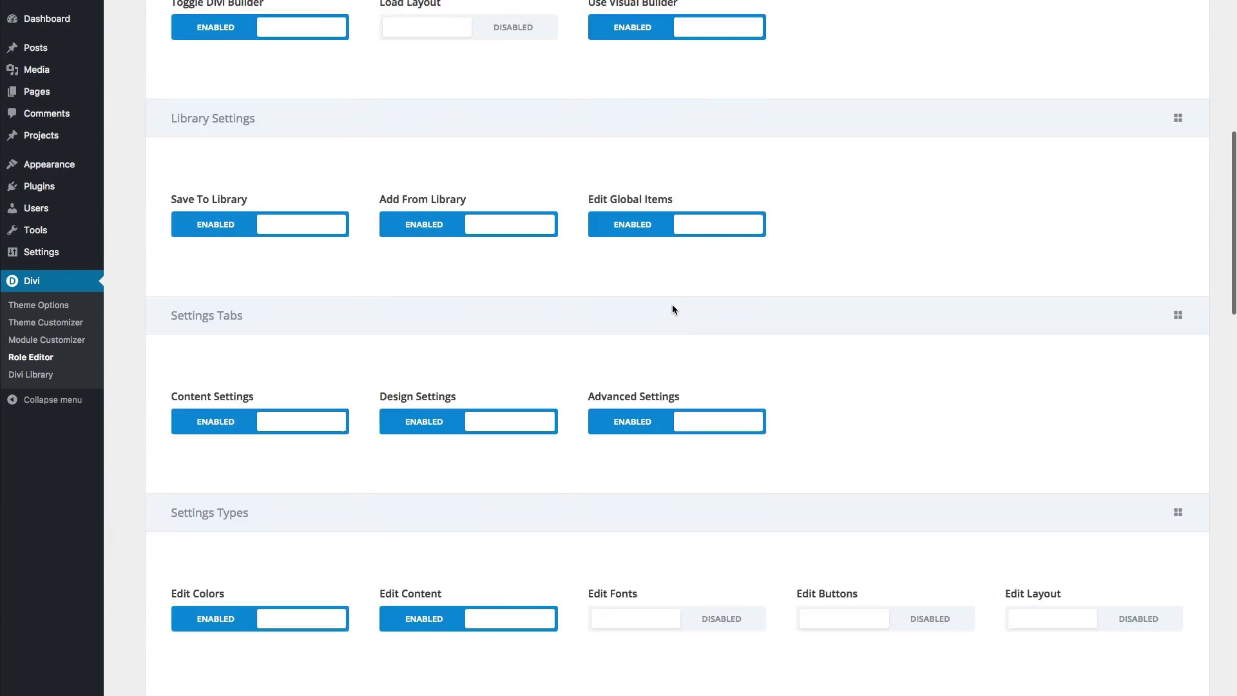
scroll(615, 266, "down", 4)
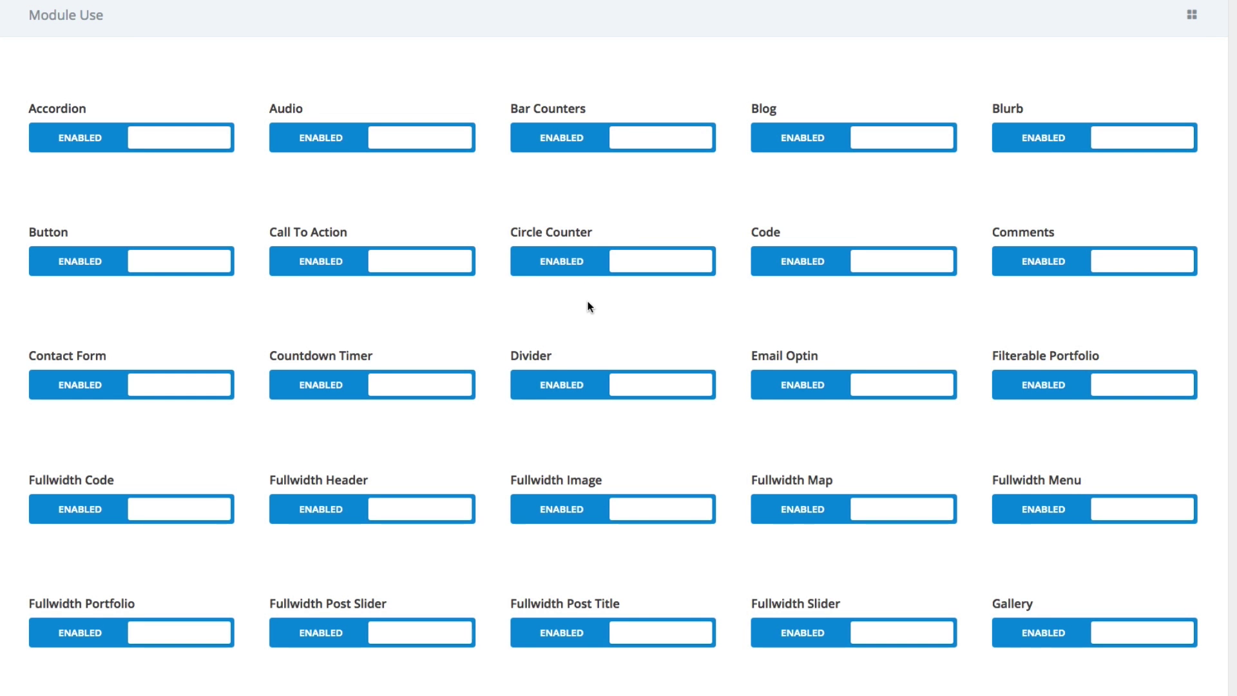
scroll(591, 305, "down", 10)
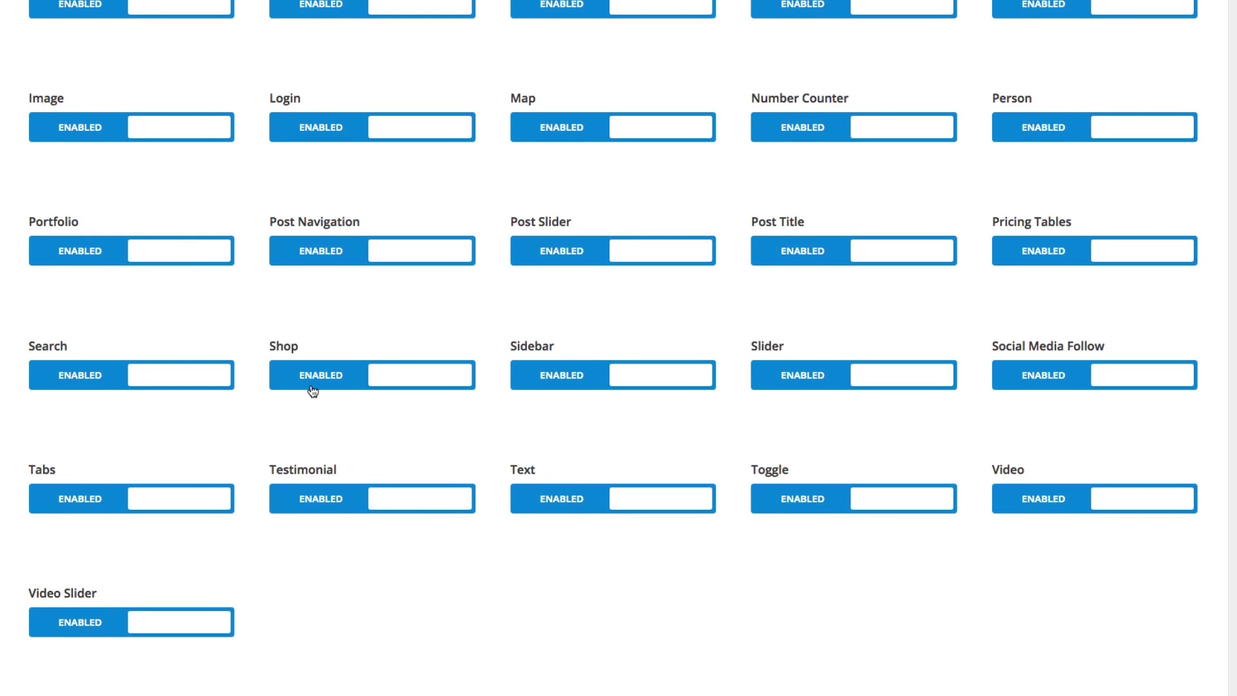
scroll(509, 422, "down", 3)
scroll(508, 419, "up", 2)
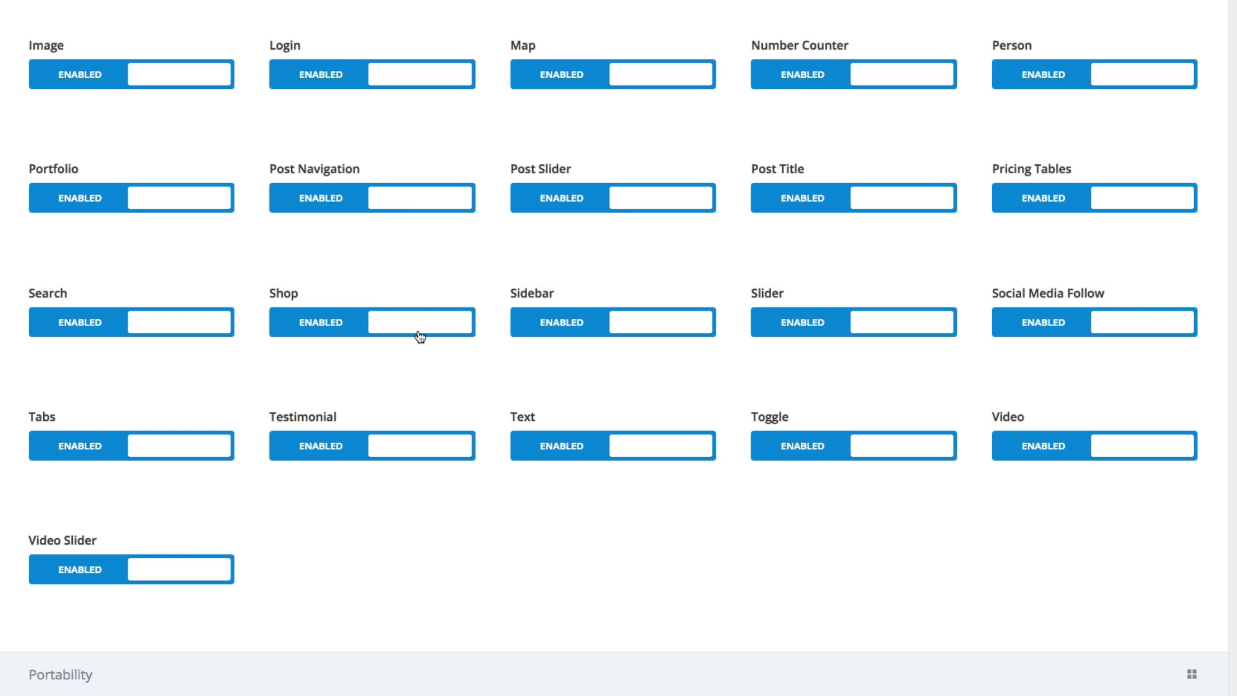
left_click(398, 320)
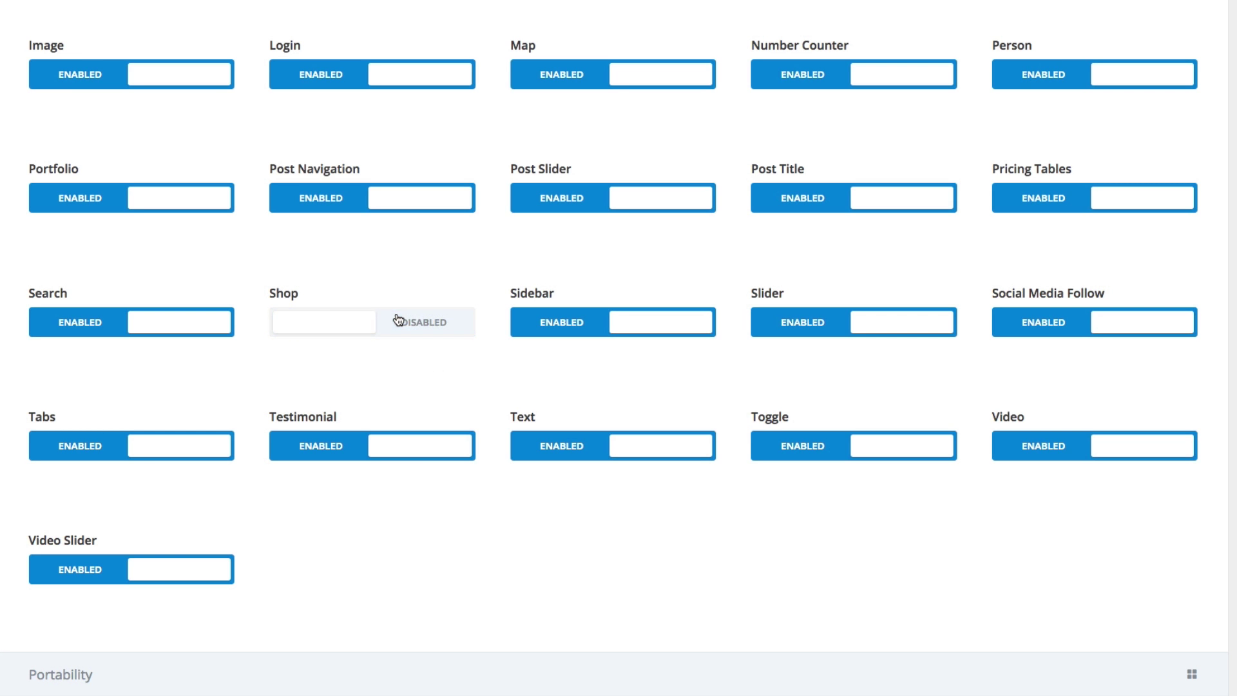
Disable the Portfolio, Fullwidth Portfolio and Filterable Portfolio modules in the Editor role's Module Use permissions
scroll(268, 340, "up", 2)
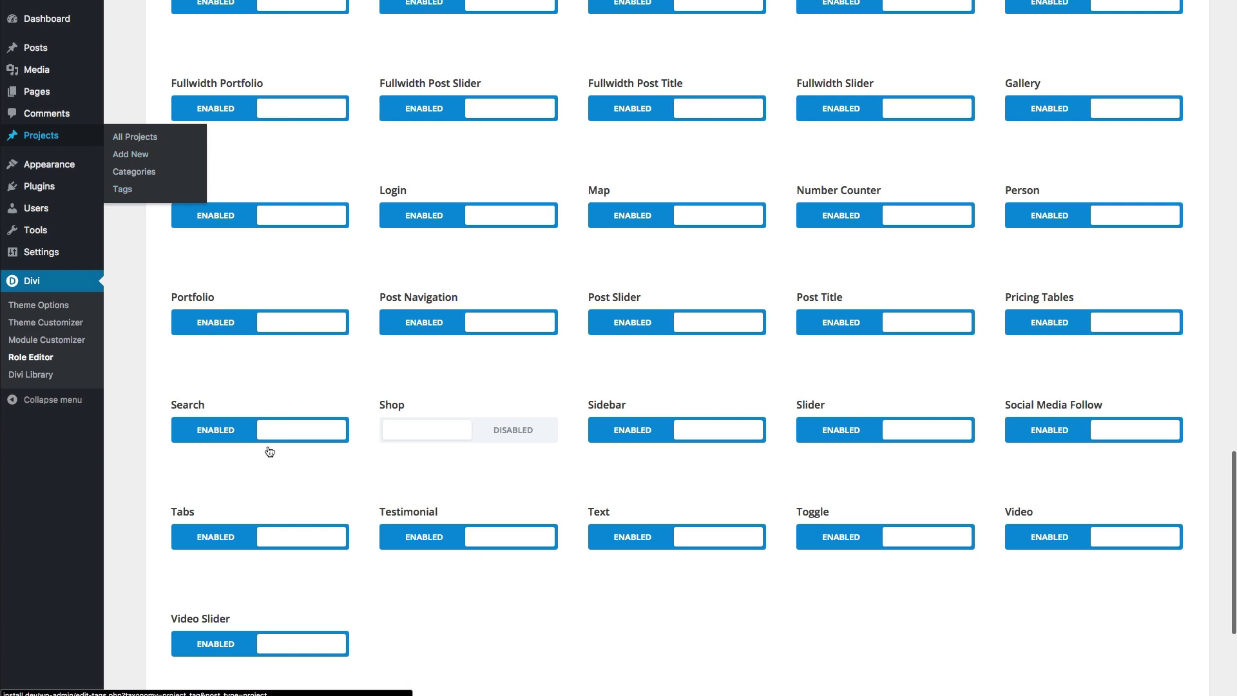
left_click(269, 330)
scroll(380, 382, "up", 2)
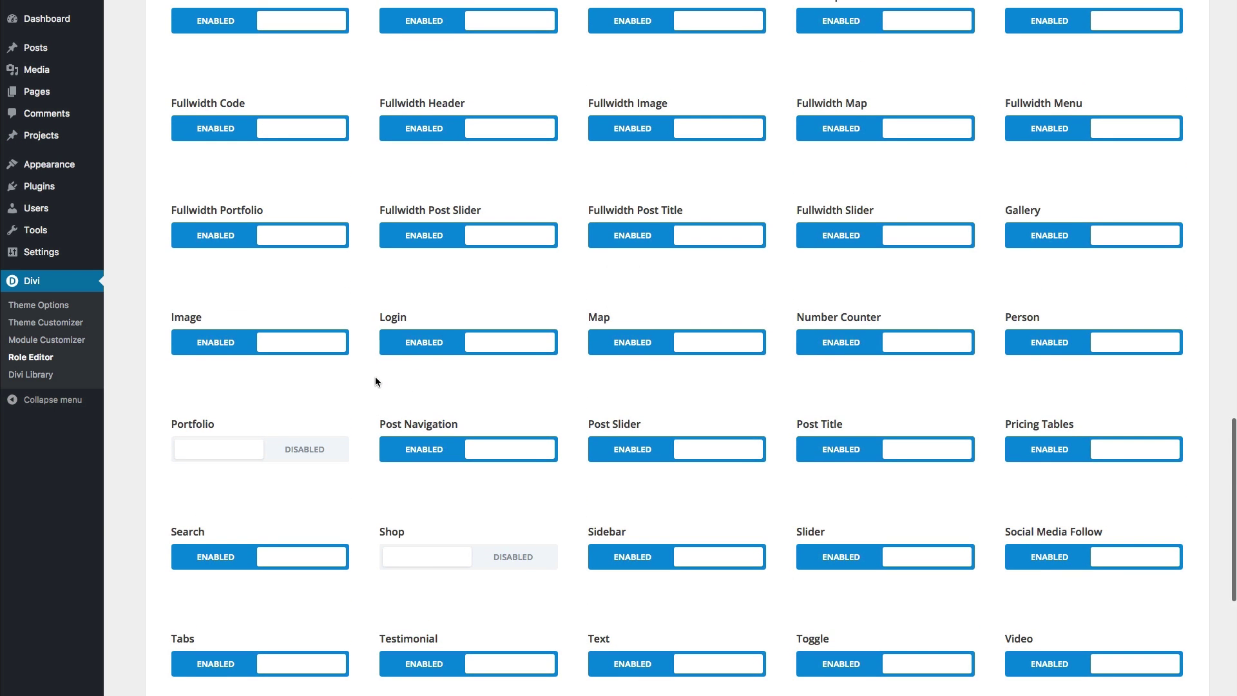
left_click(288, 240)
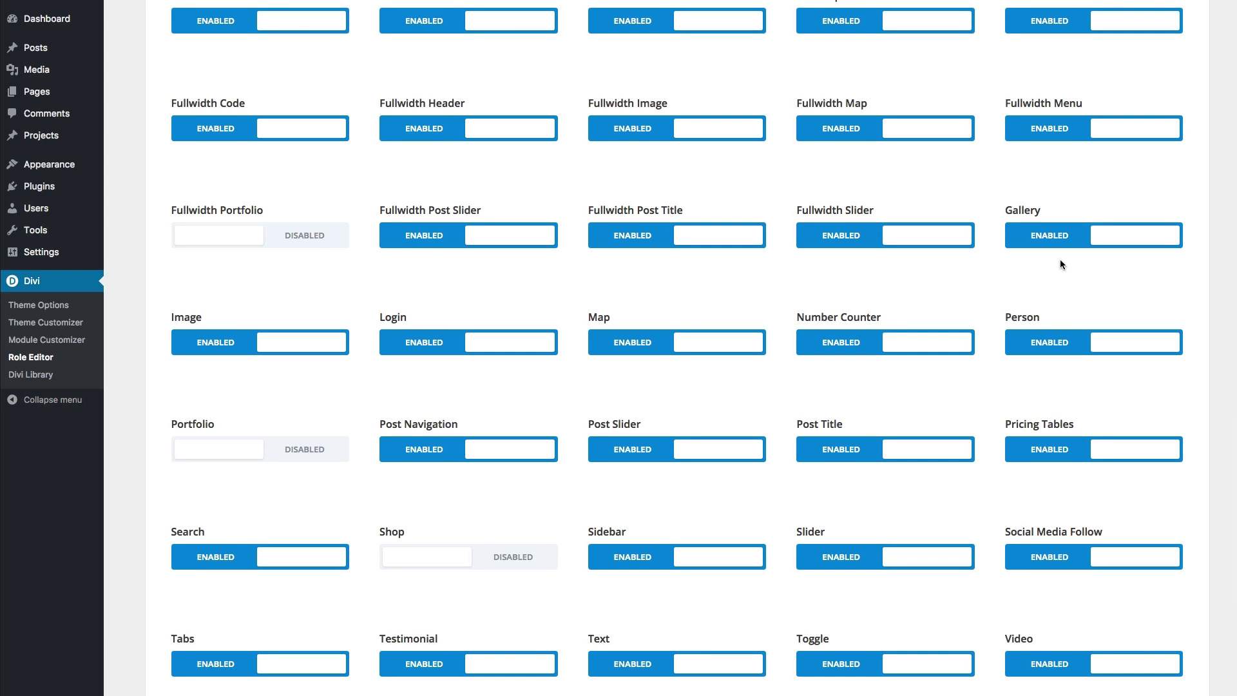
scroll(1070, 258, "up", 3)
left_click(1102, 232)
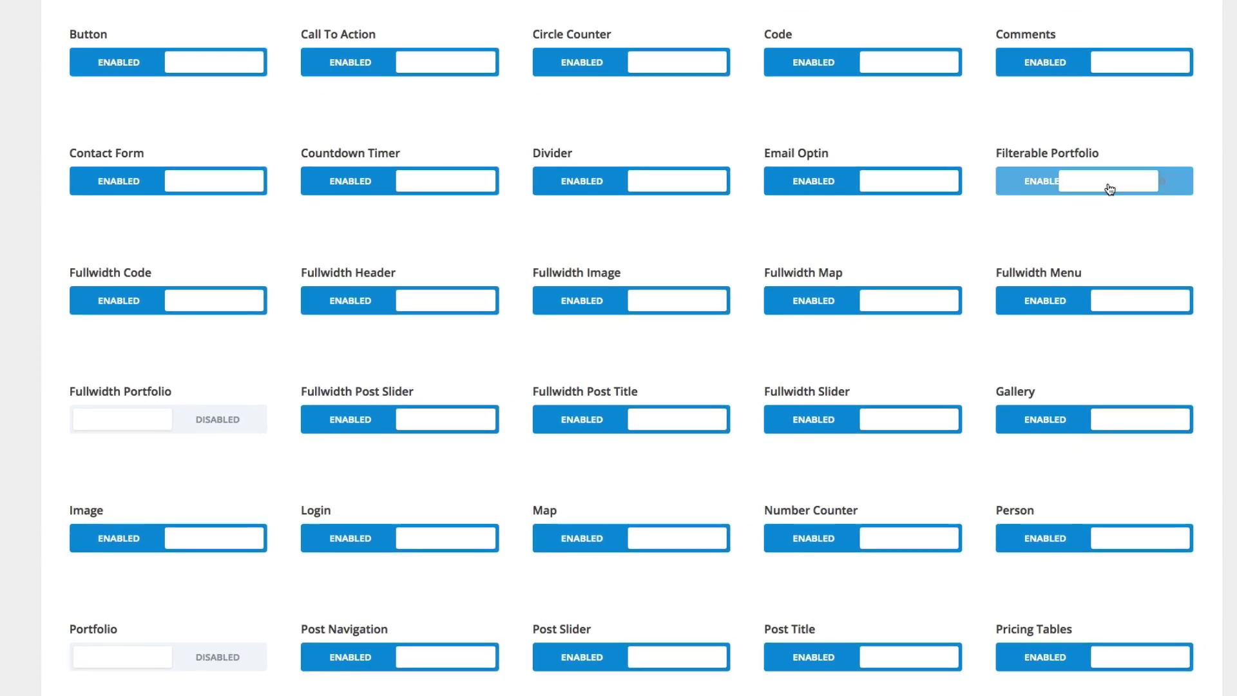
scroll(853, 266, "down", 5)
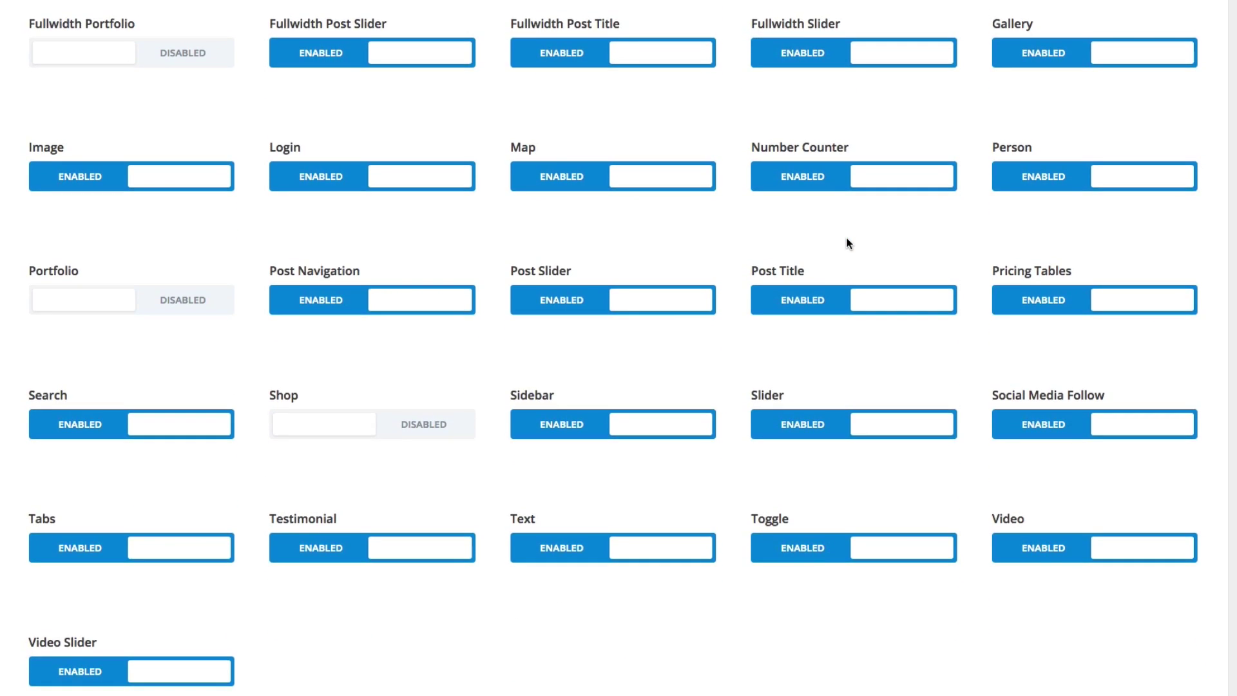
scroll(849, 243, "up", 4)
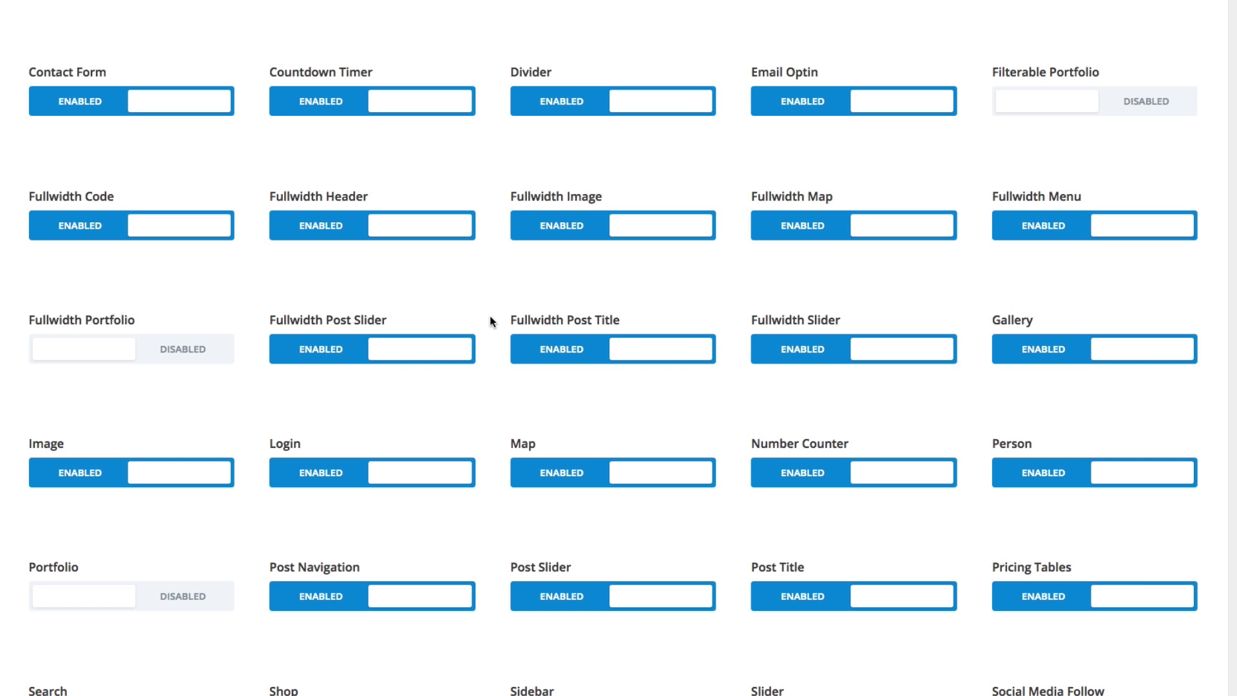
Disable the Fullwidth Code and Code modules in the Editor role's Module Use permissions
scroll(388, 304, "up", 2)
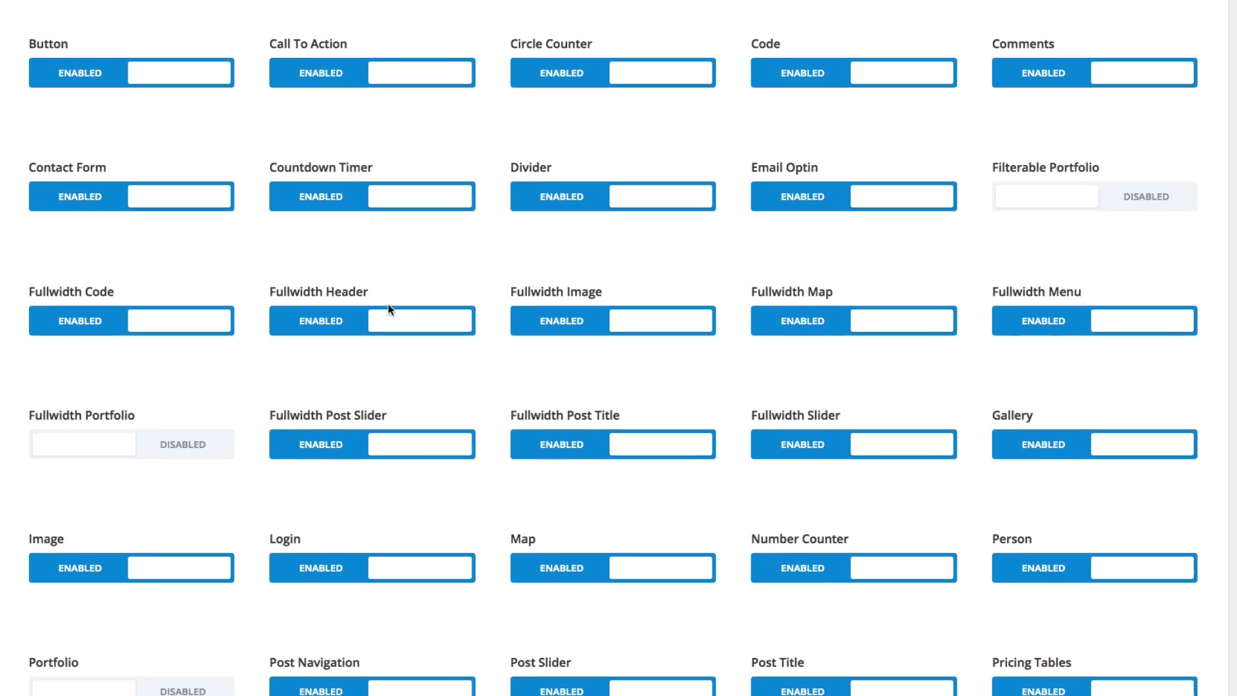
scroll(333, 277, "up", 1)
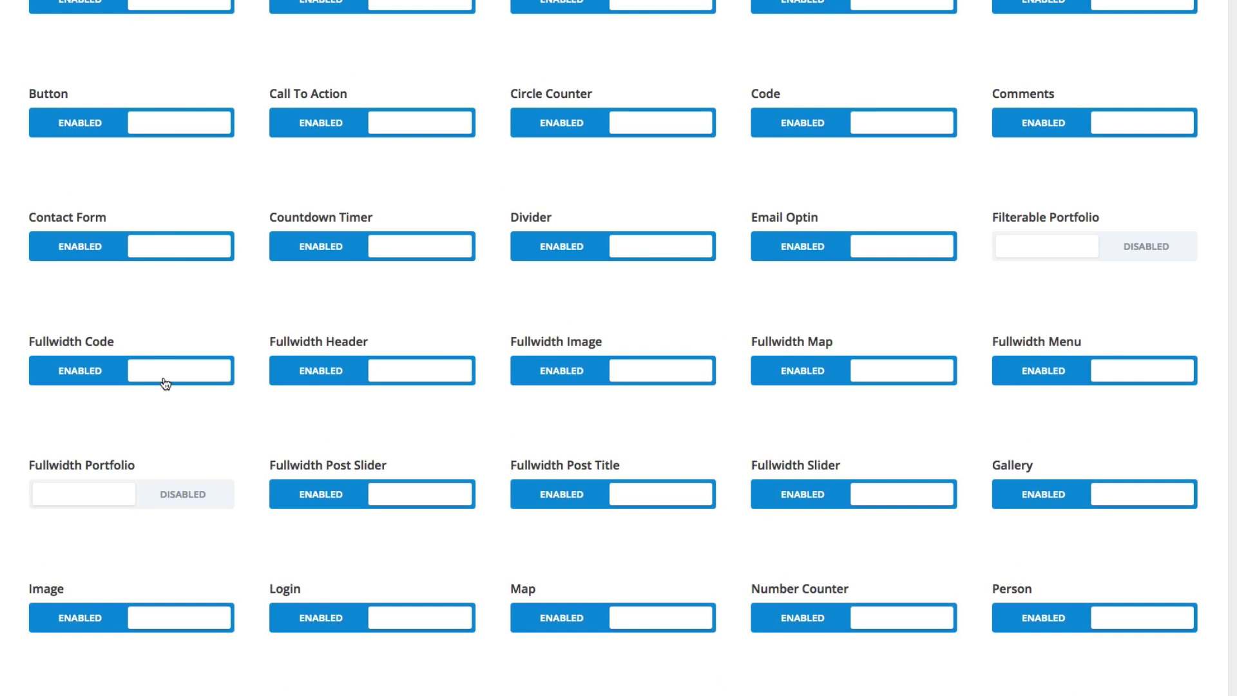
left_click(94, 383)
scroll(369, 365, "up", 1)
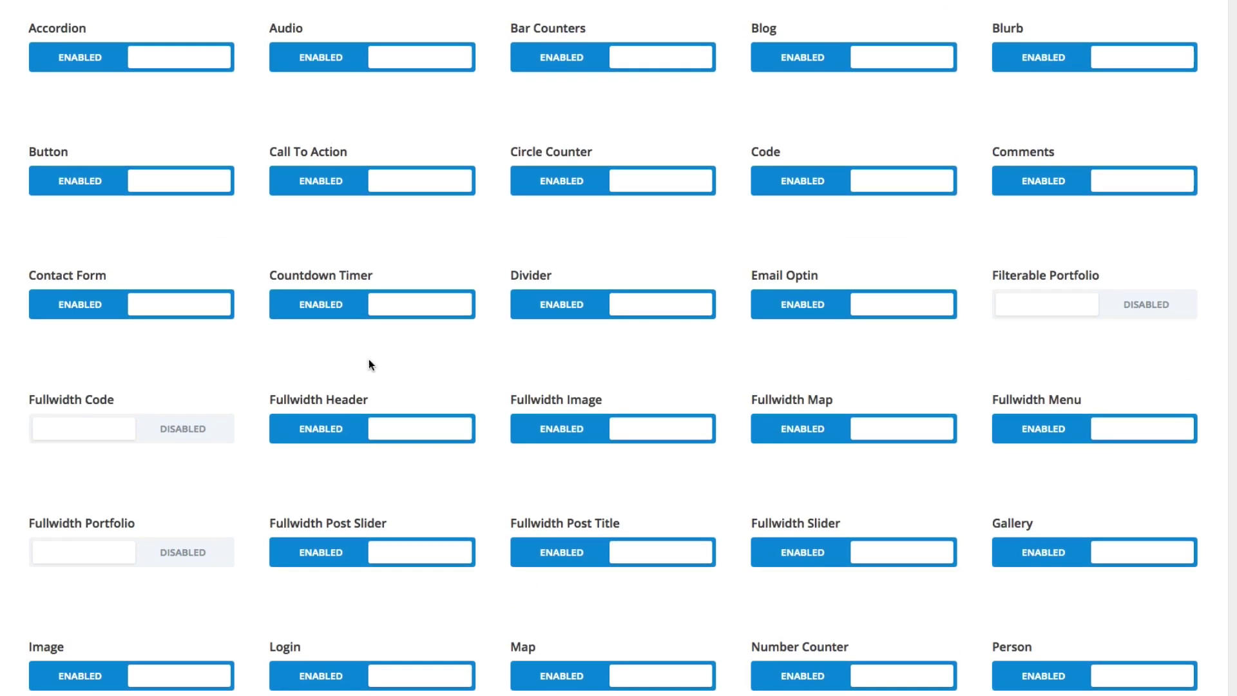
left_click(851, 187)
scroll(374, 464, "up", 1)
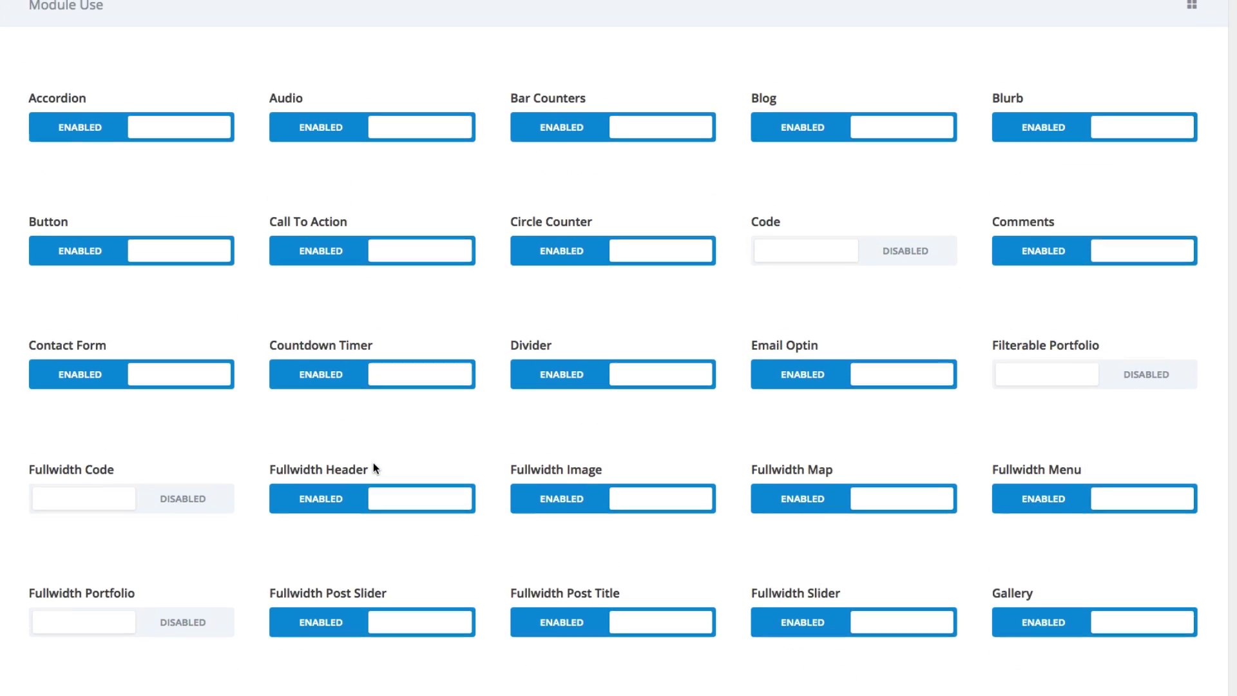
Save the Divi roles with the Editor role's updated Module Use permissions
scroll(374, 464, "down", 4)
scroll(373, 462, "down", 10)
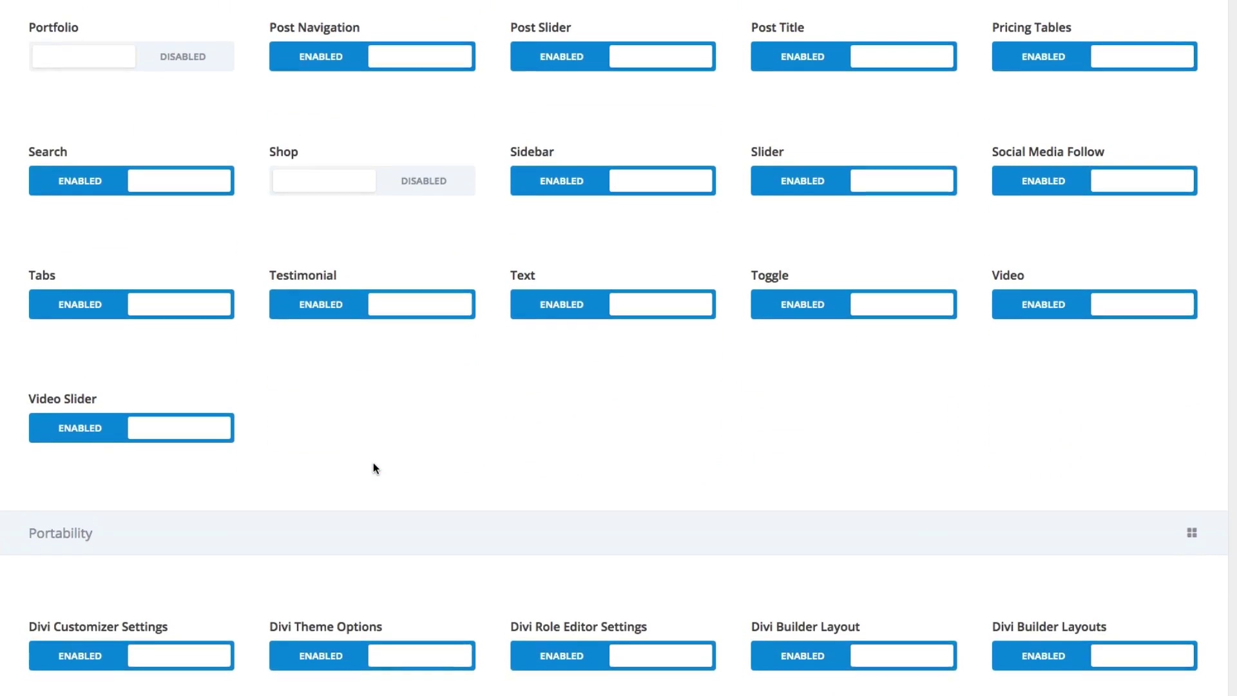
scroll(373, 462, "up", 20)
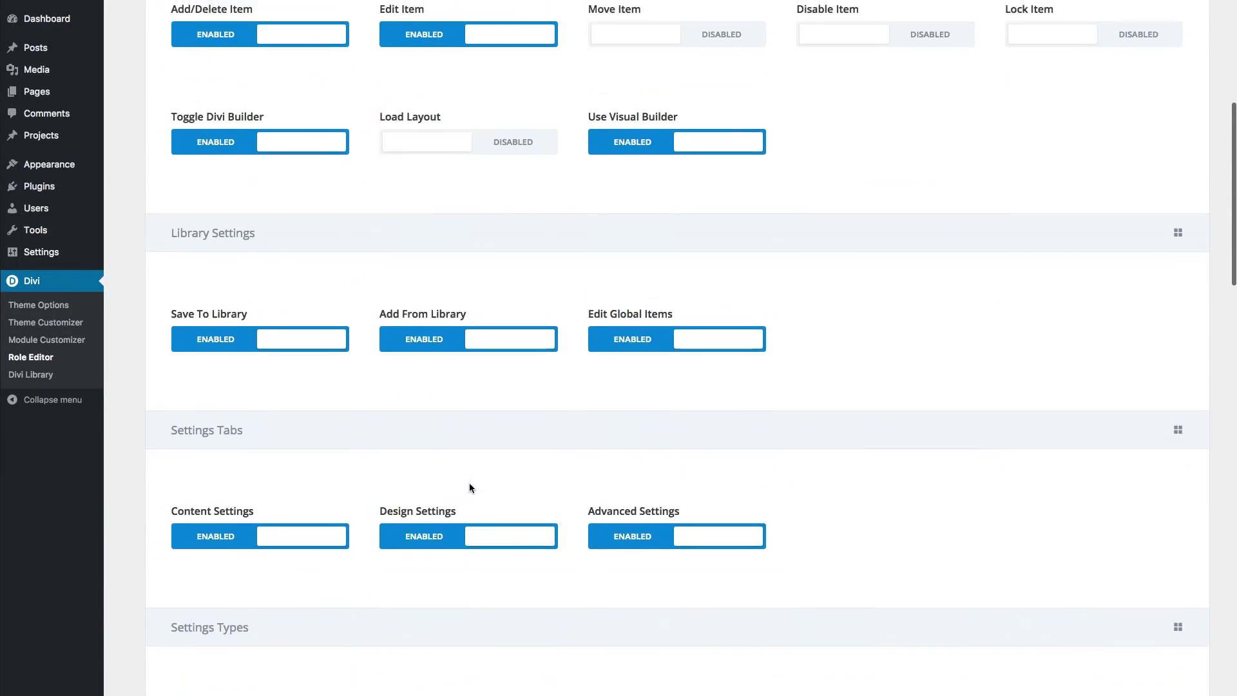
scroll(469, 488, "up", 7)
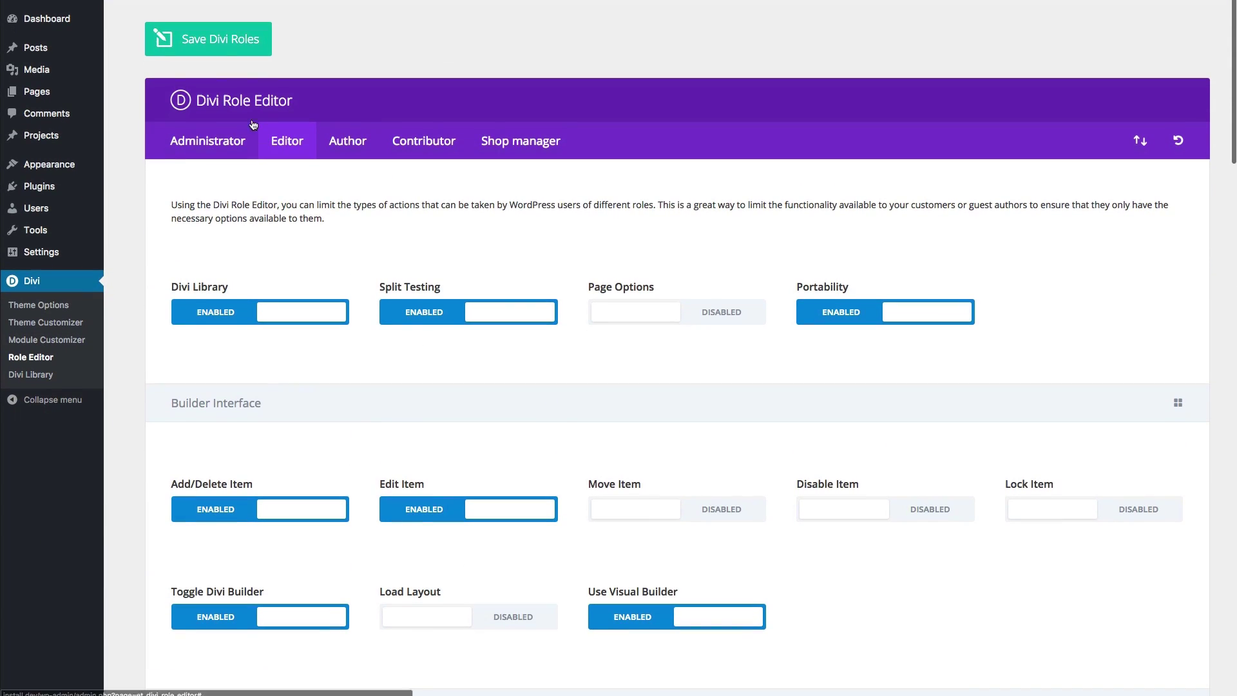
left_click(235, 57)
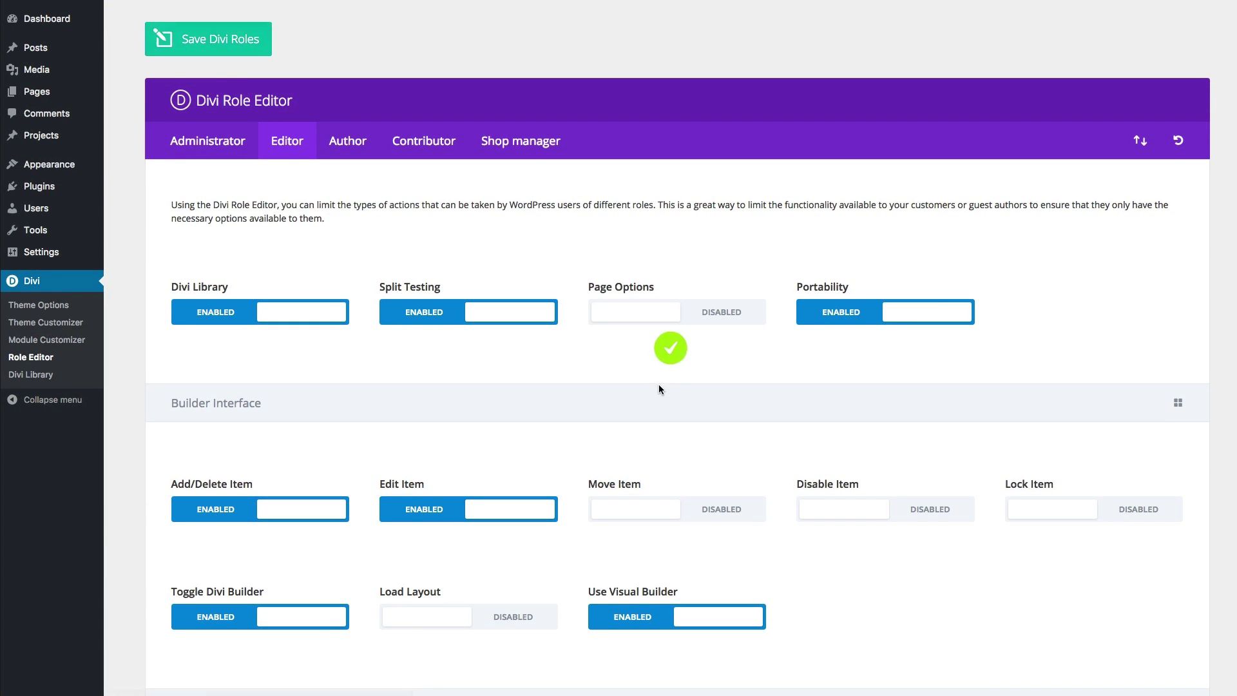
scroll(659, 385, "down", 20)
scroll(659, 386, "down", 5)
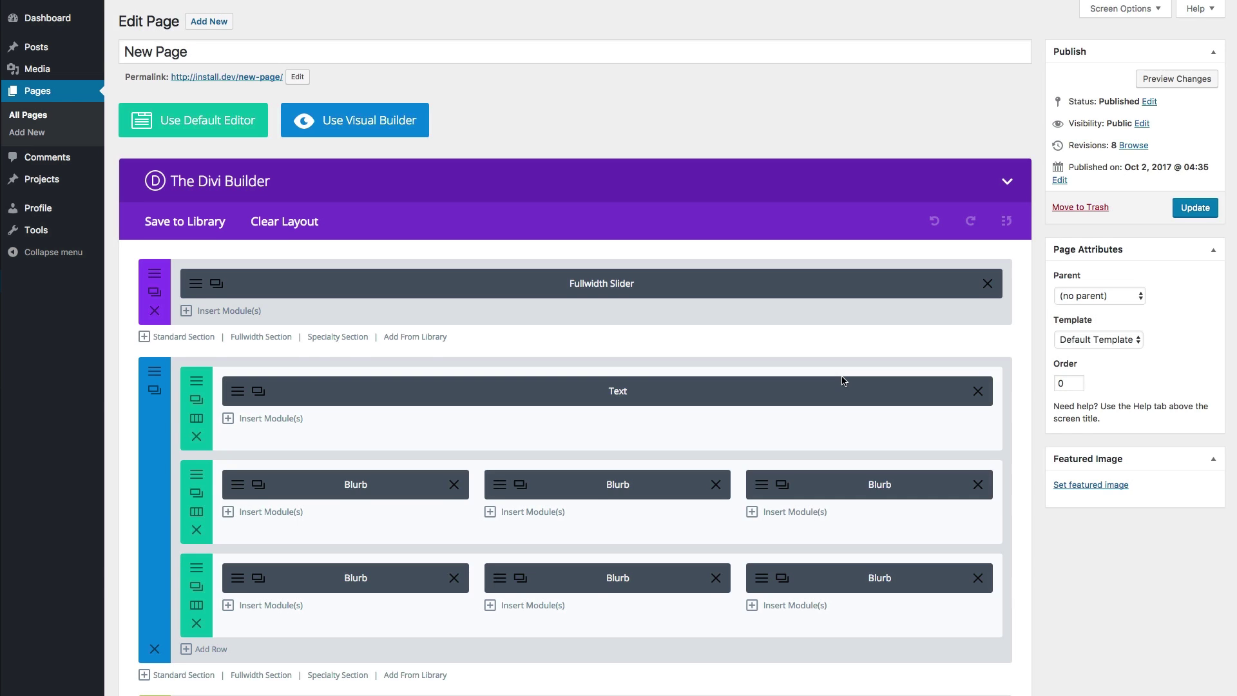
Check which modules the editor account can insert below the last Blurb on New Page, then close the module list without inserting any
scroll(893, 373, "down", 4)
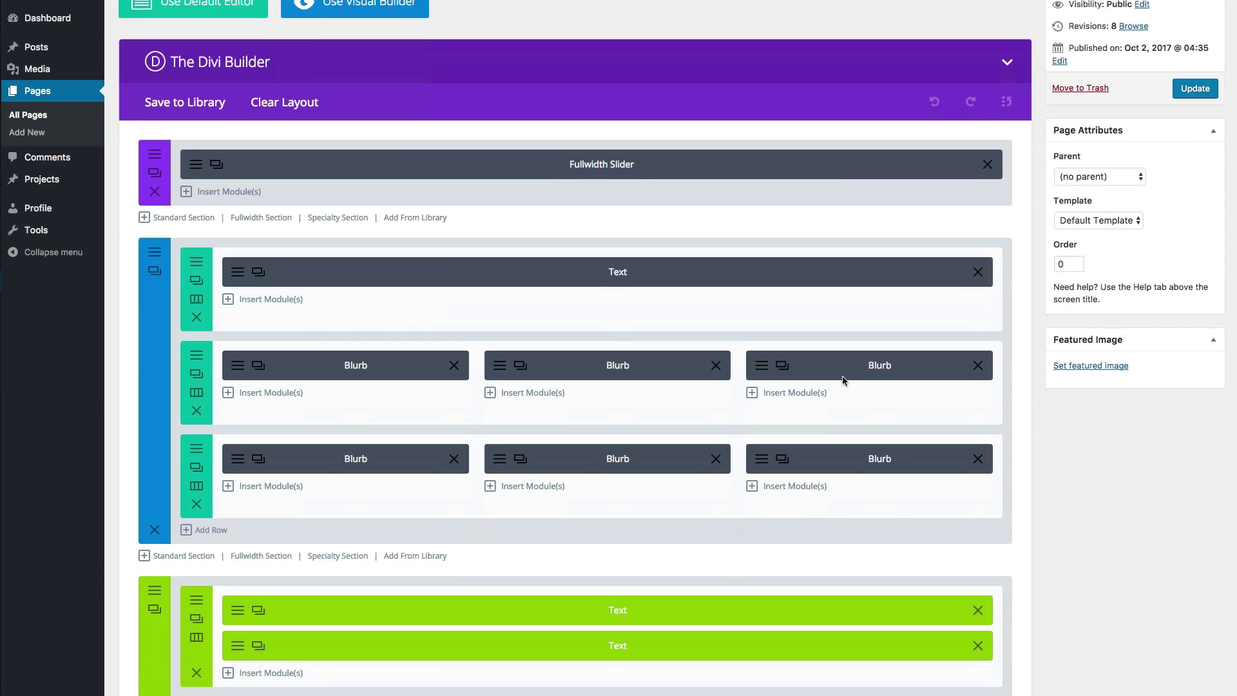
left_click(787, 471)
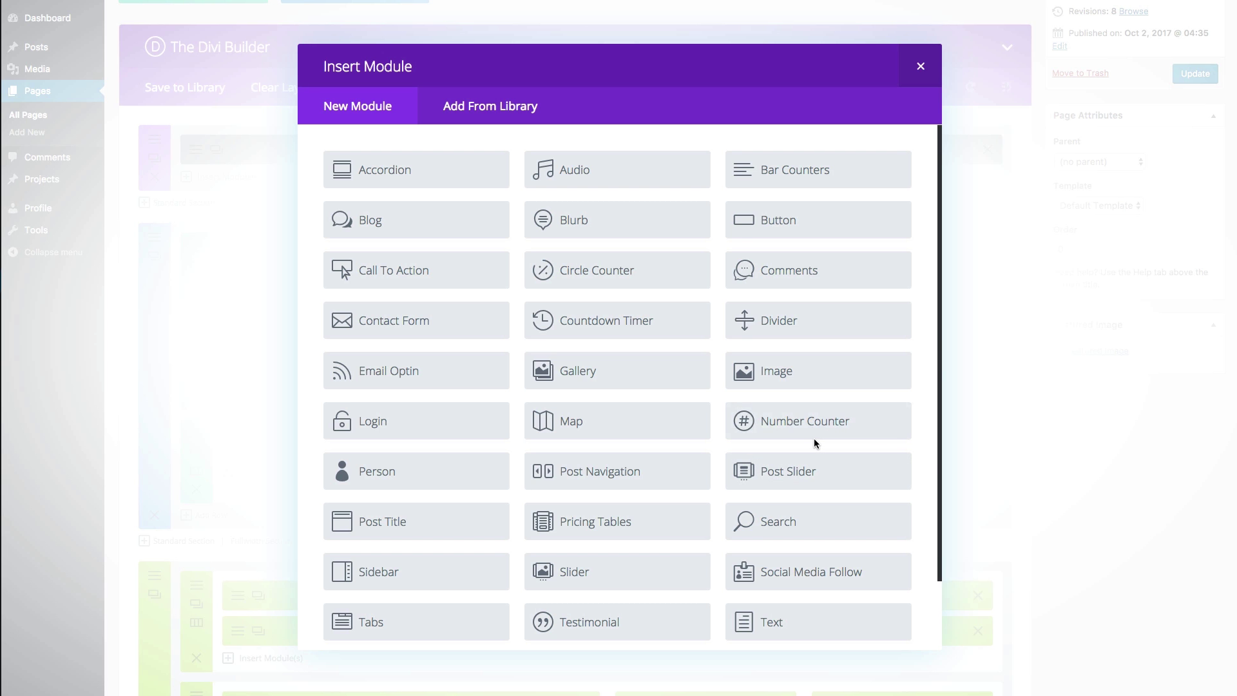
scroll(814, 444, "down", 3)
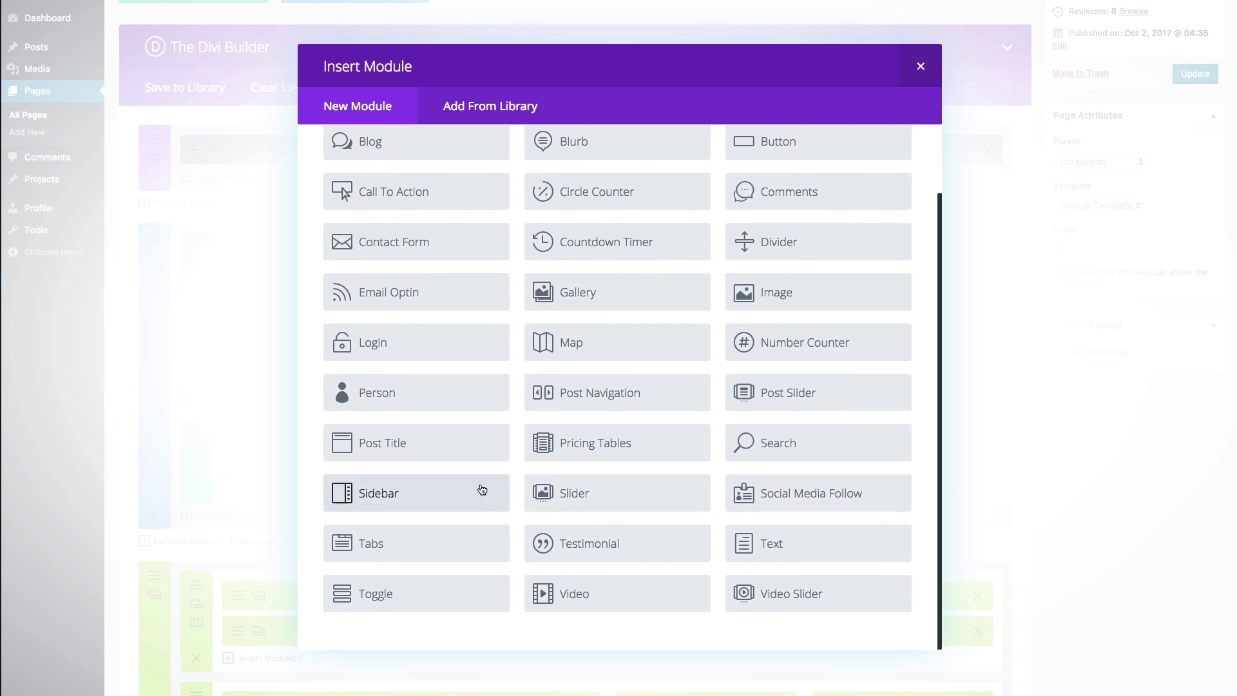
scroll(482, 489, "up", 3)
scroll(633, 462, "down", 3)
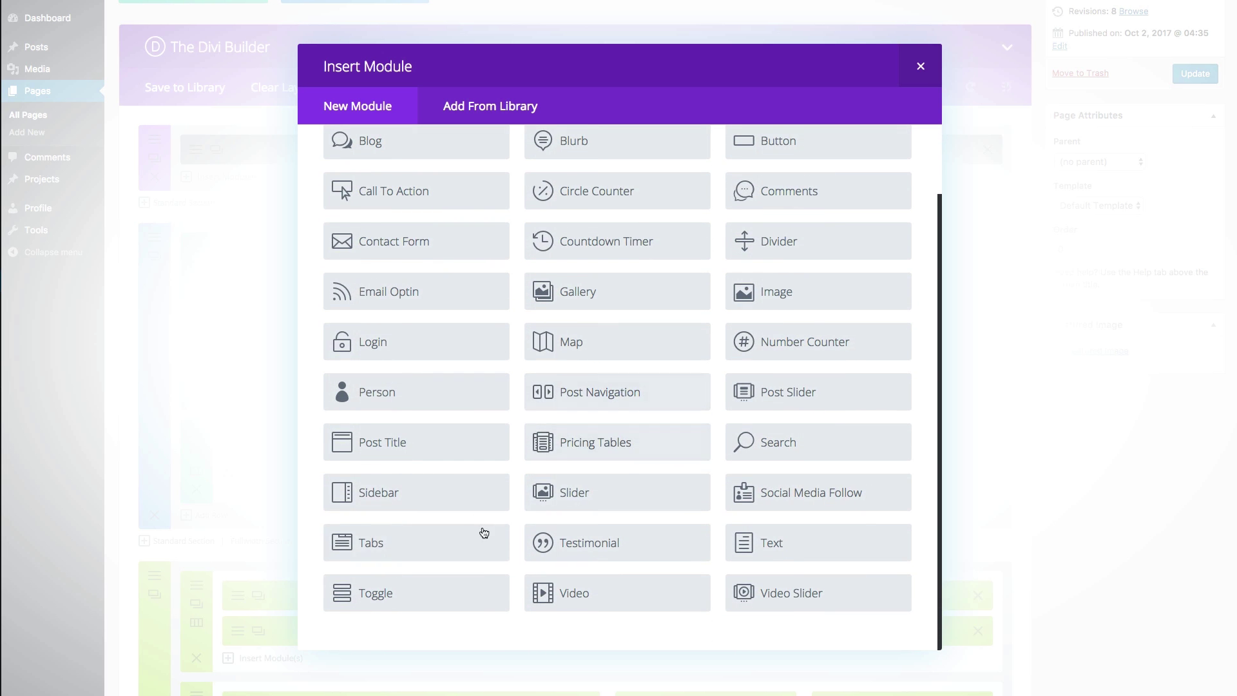
scroll(580, 488, "up", 3)
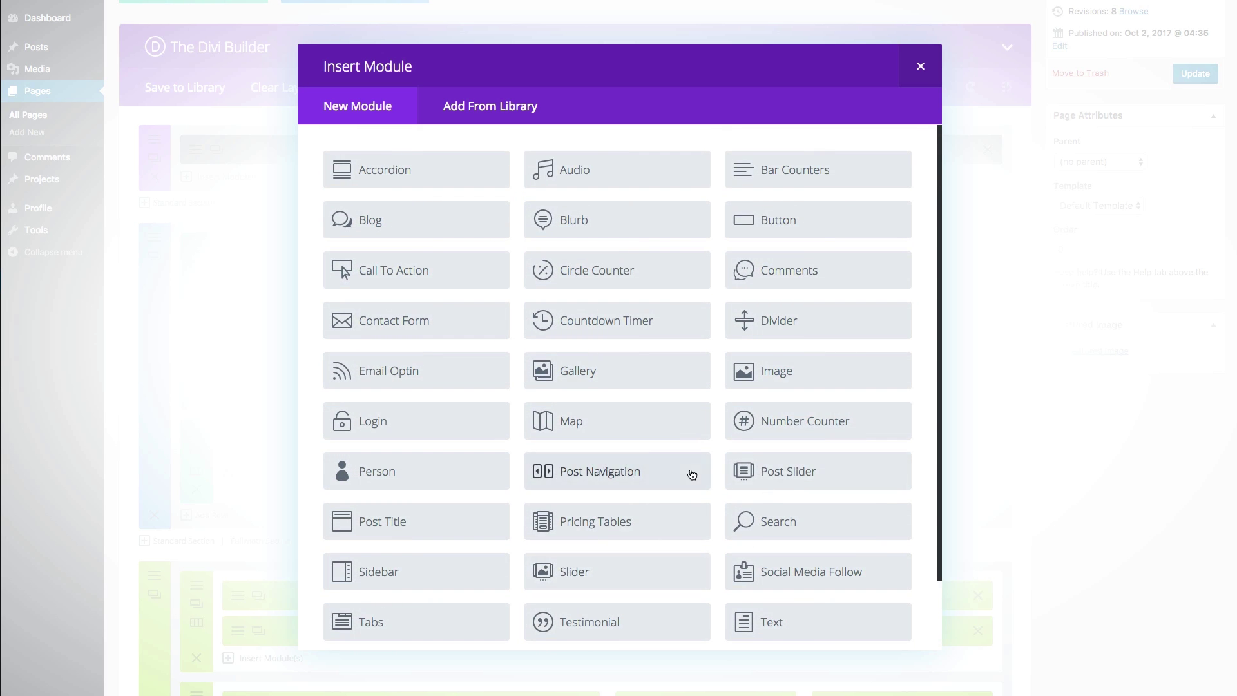
scroll(688, 475, "down", 3)
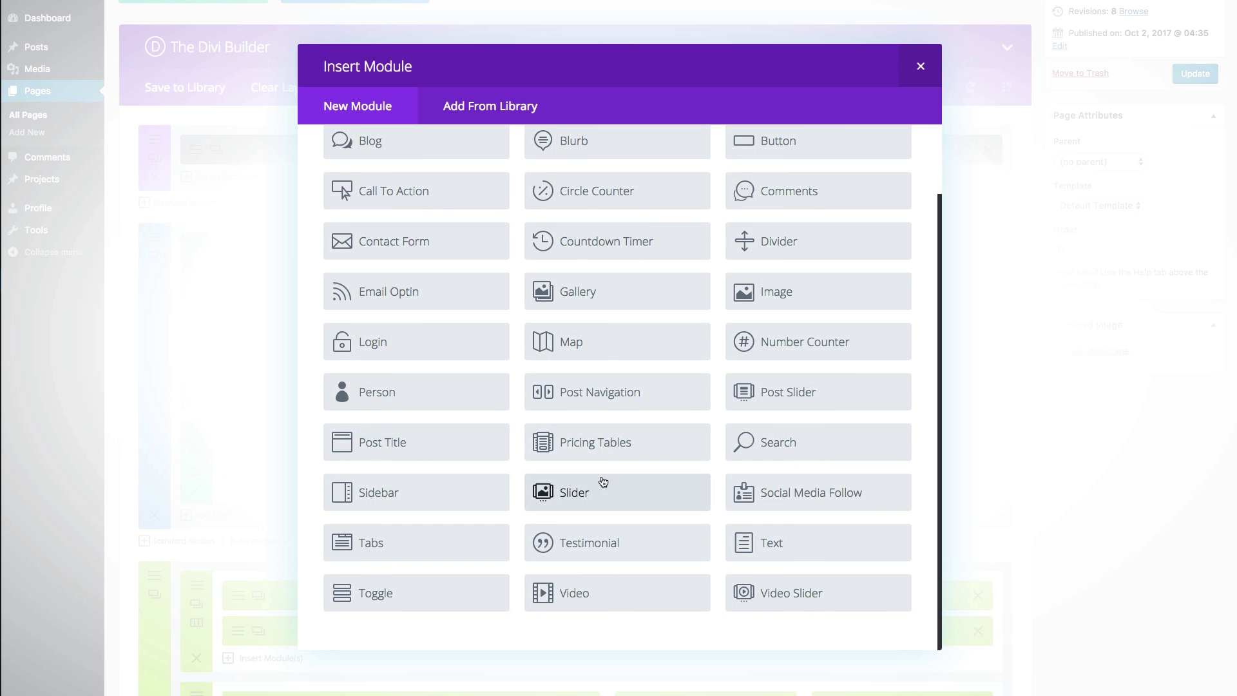
scroll(602, 480, "up", 3)
scroll(591, 395, "up", 1)
scroll(629, 404, "down", 3)
scroll(619, 404, "up", 3)
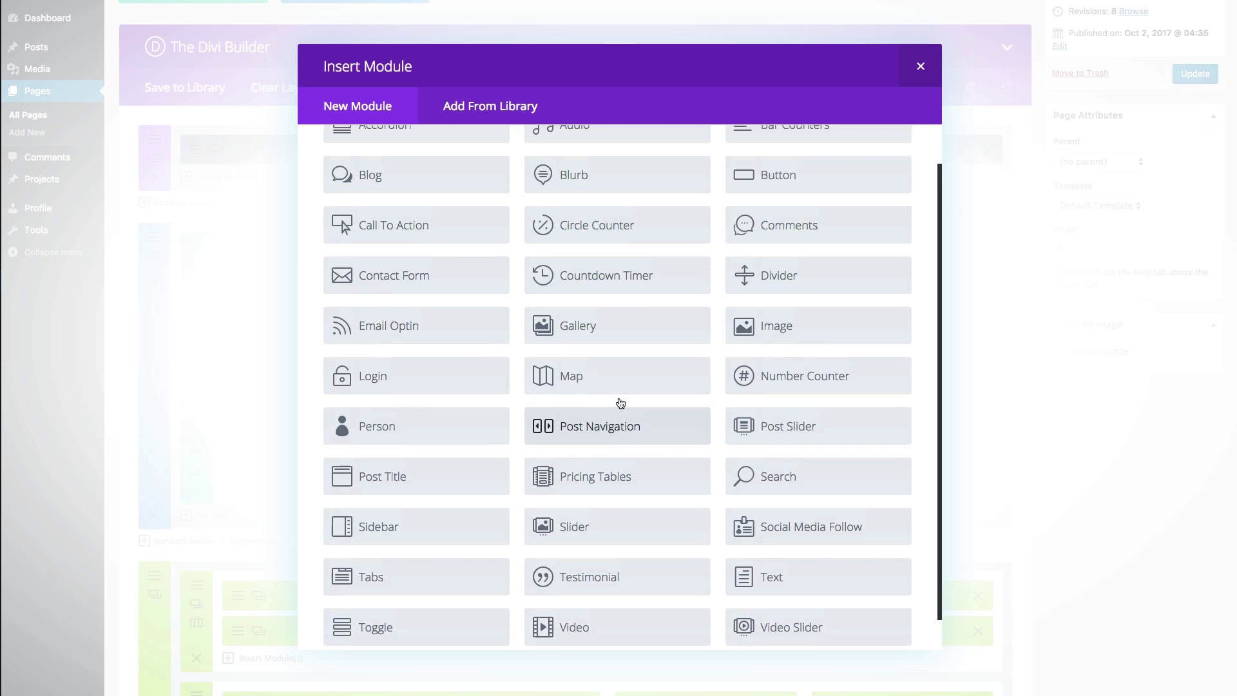
scroll(619, 402, "down", 3)
scroll(619, 403, "up", 3)
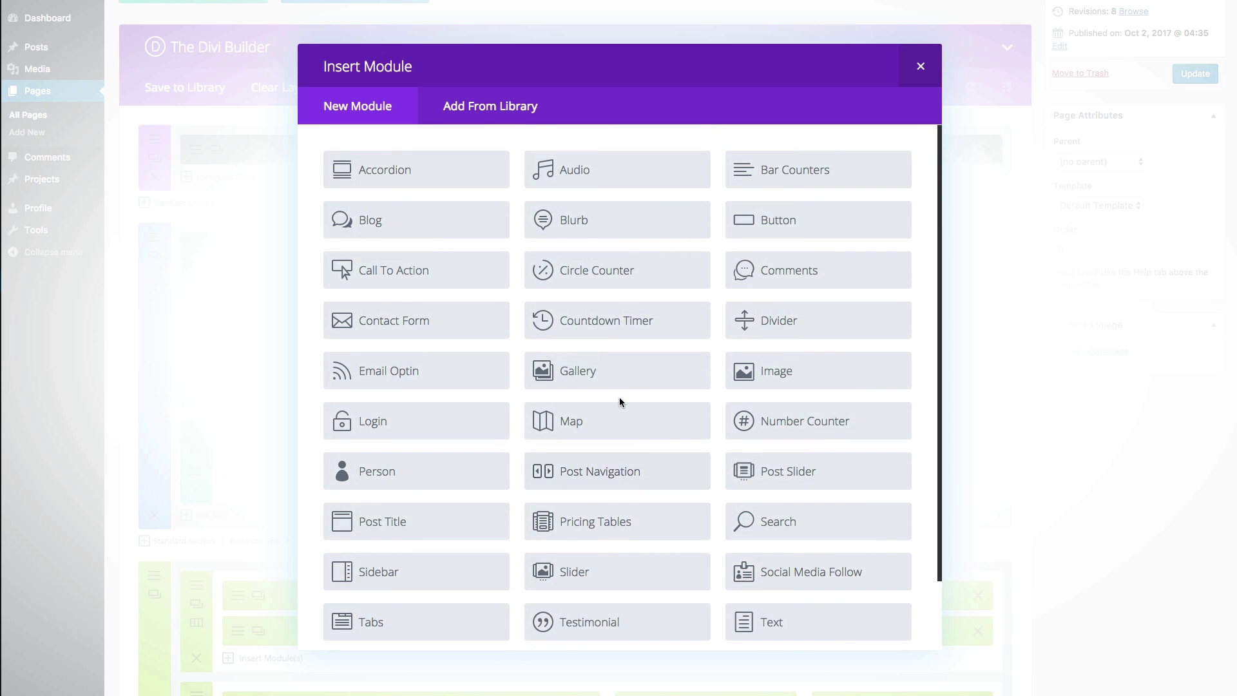
scroll(837, 261, "down", 3)
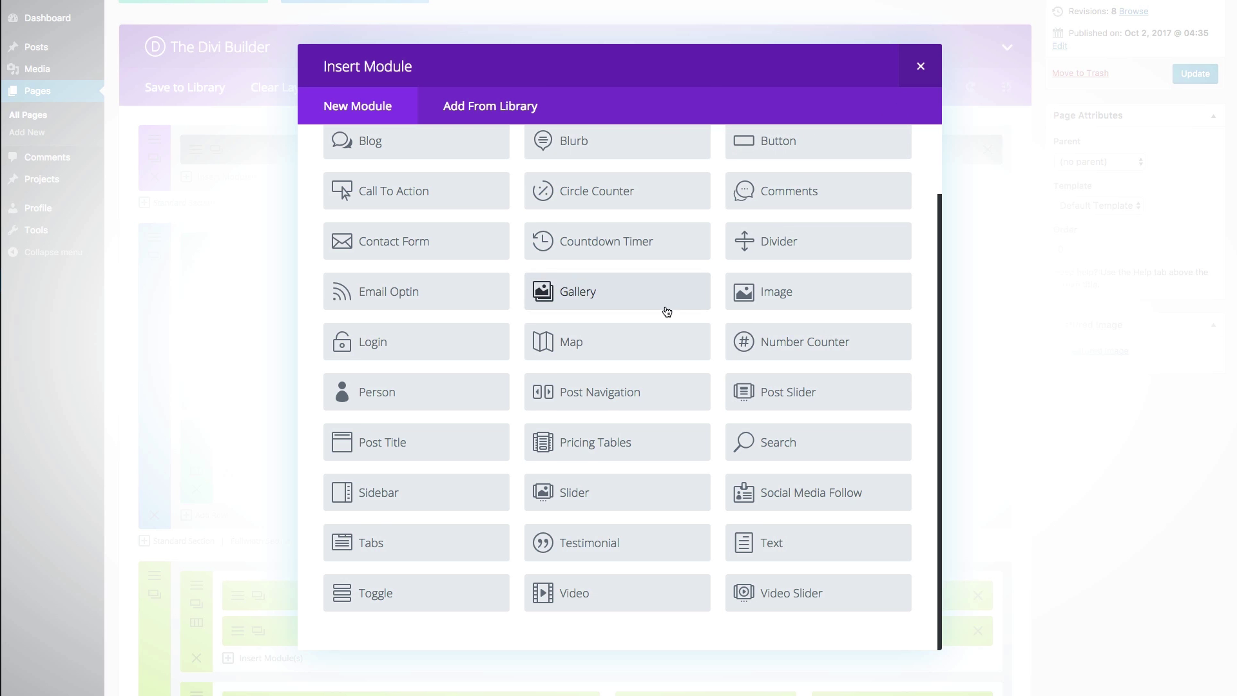
scroll(667, 311, "up", 3)
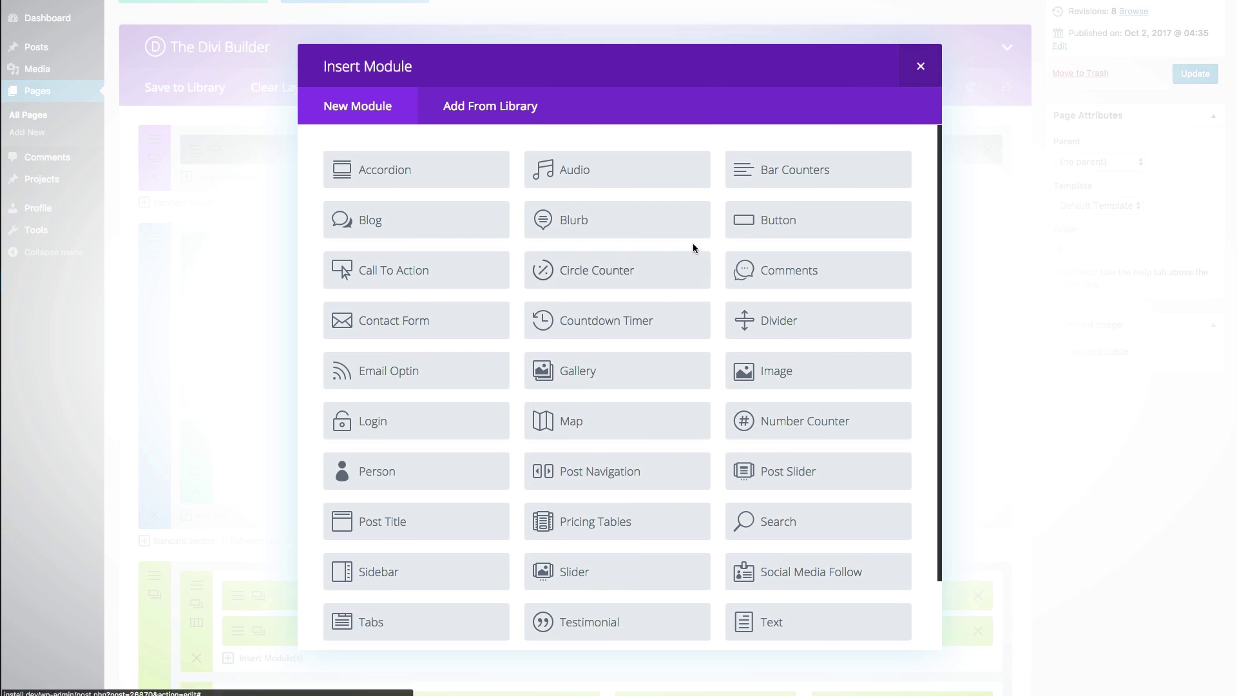
left_click(922, 67)
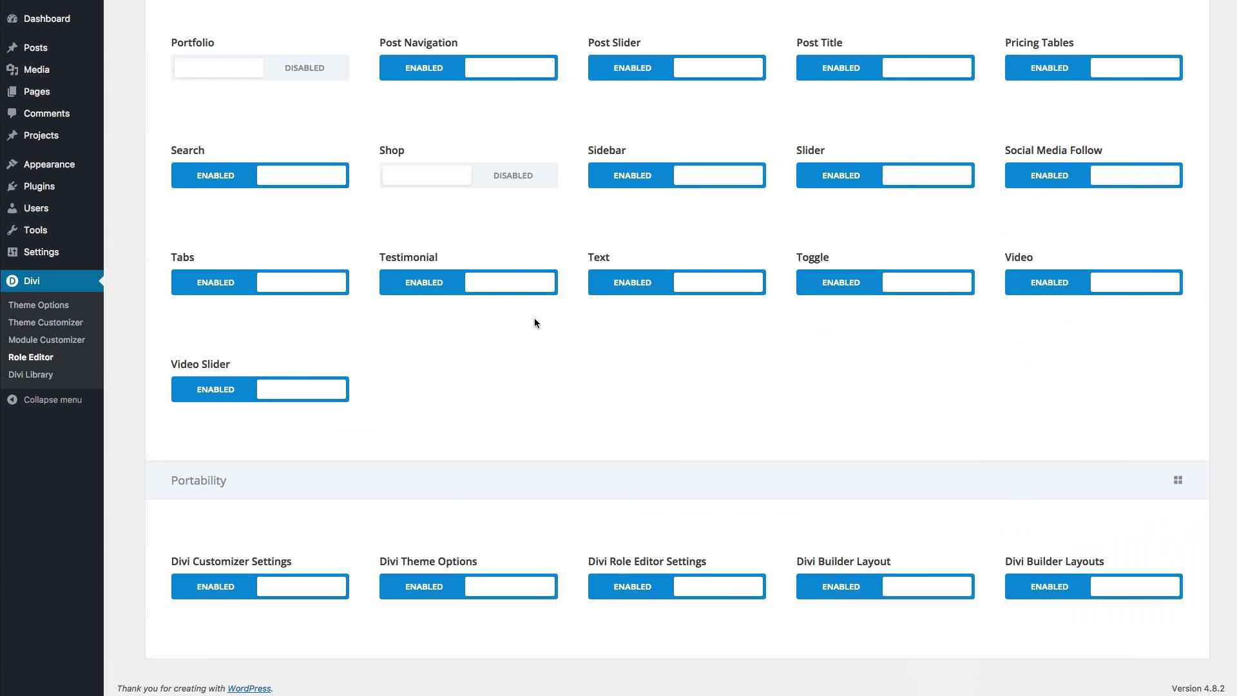
Review the Editor role's Portability permissions in the Role Editor, including Divi Role Editor Settings
scroll(540, 332, "up", 3)
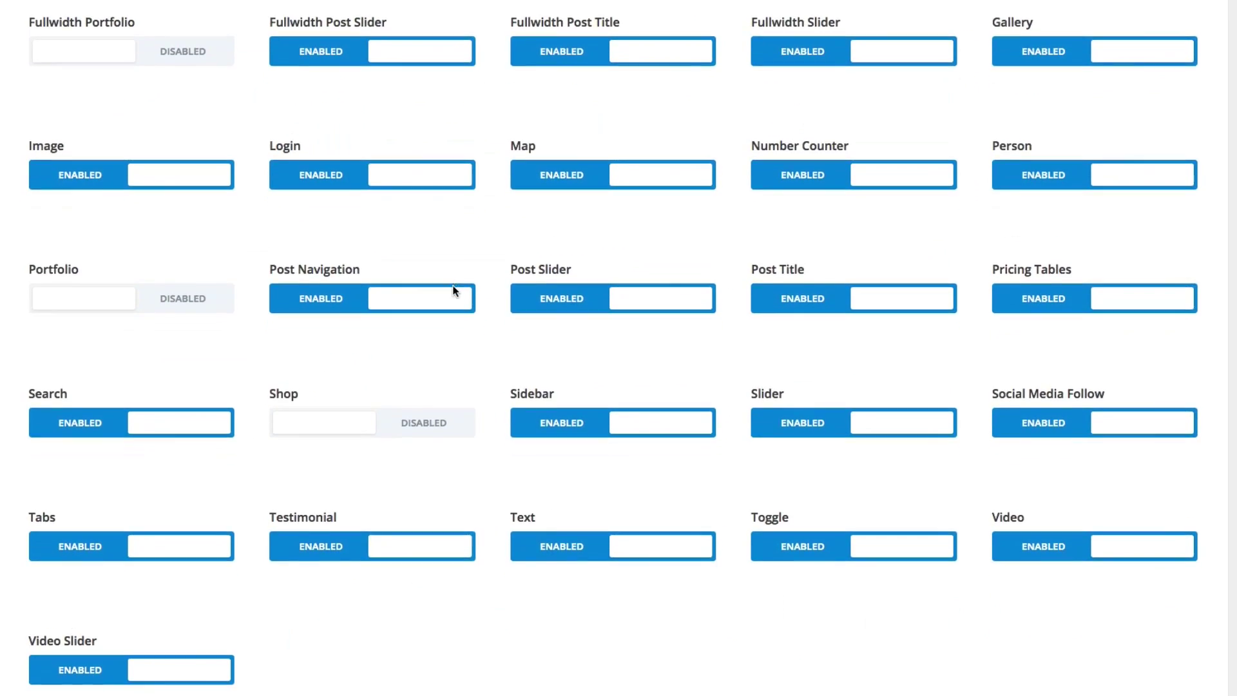
scroll(403, 493, "down", 4)
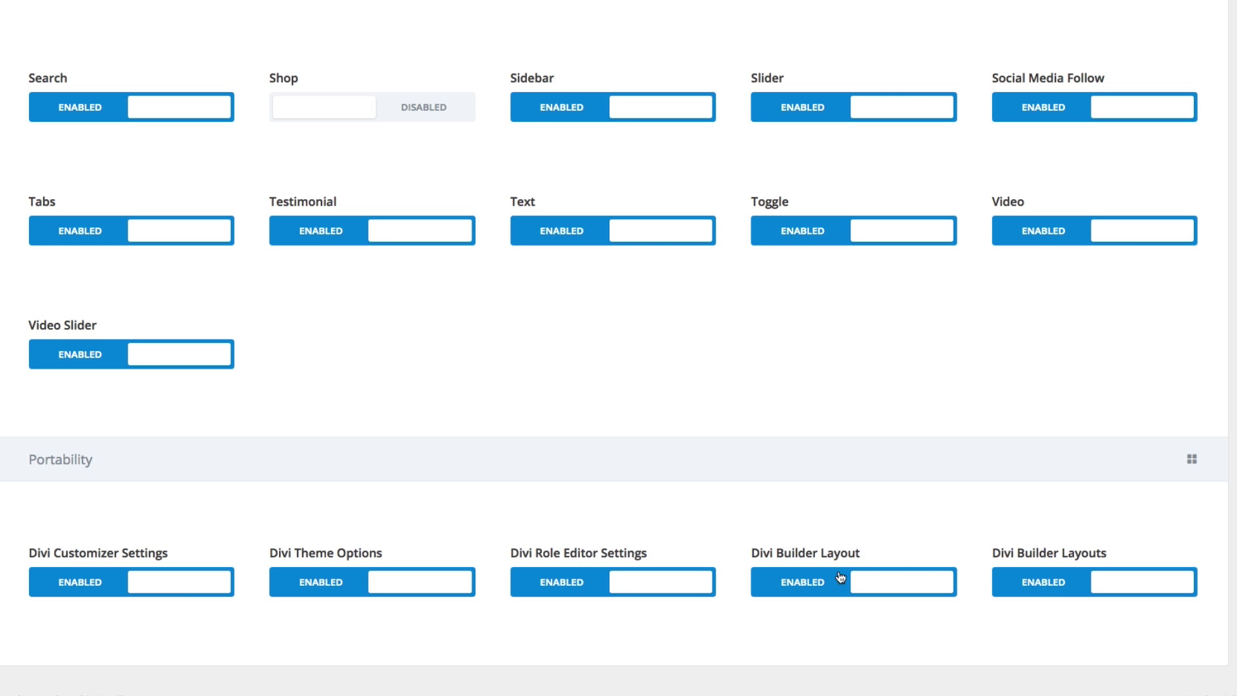
scroll(604, 540, "up", 3)
scroll(603, 540, "down", 3)
left_click_drag(489, 548, 652, 554)
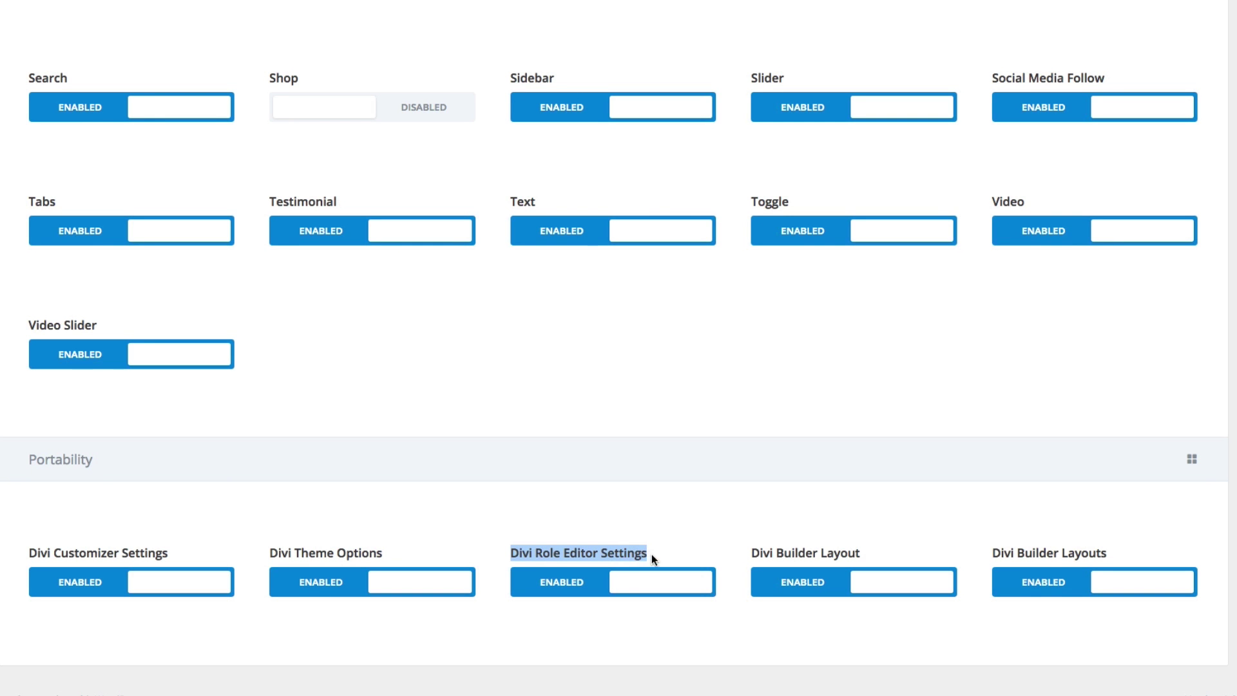
left_click(660, 566)
scroll(660, 566, "up", 20)
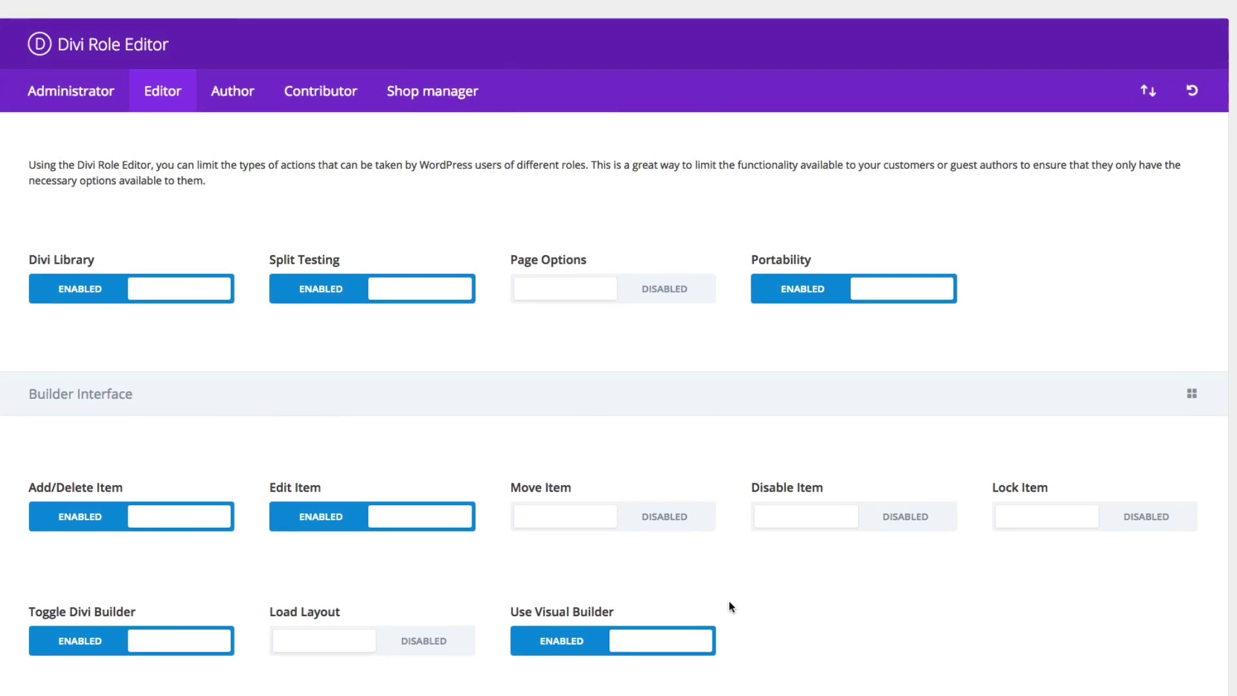